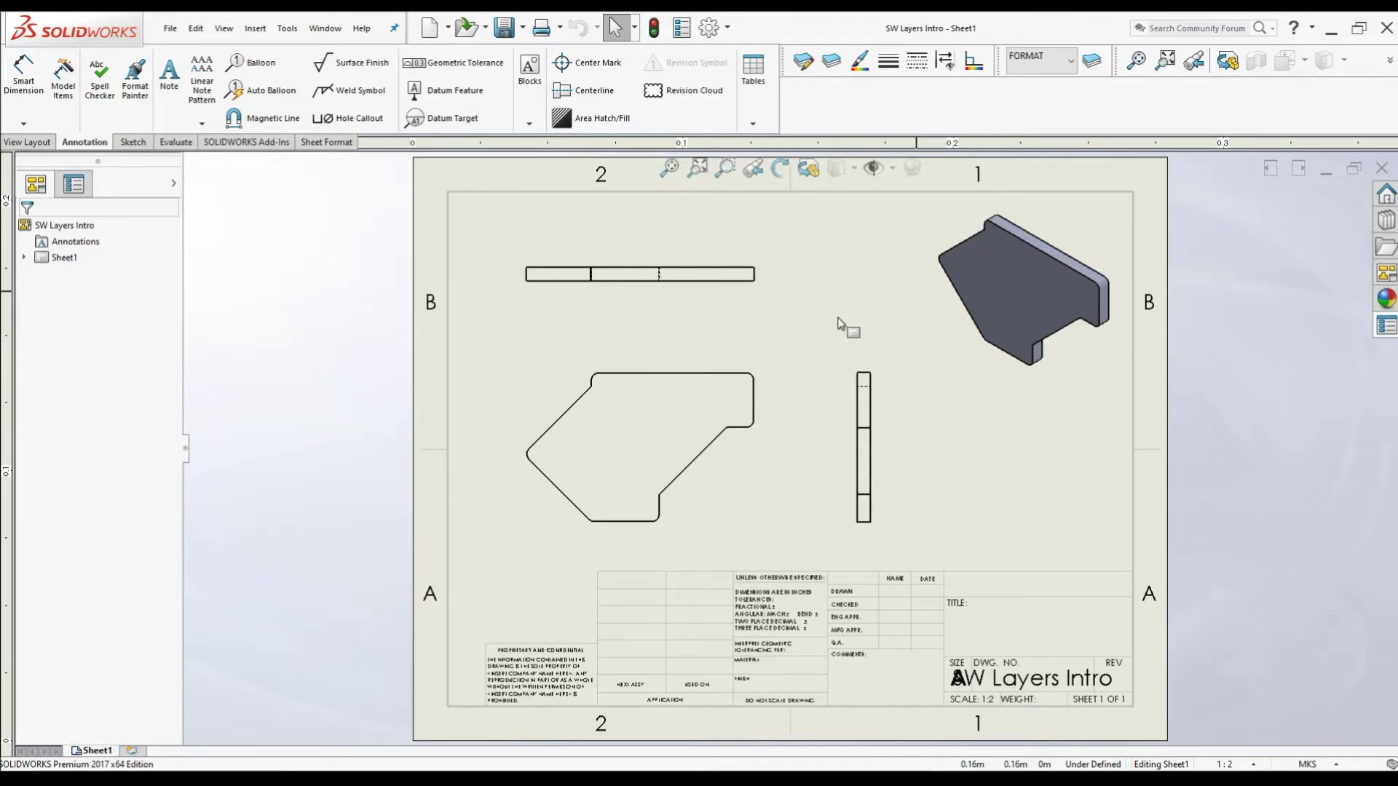
left_click(947, 270)
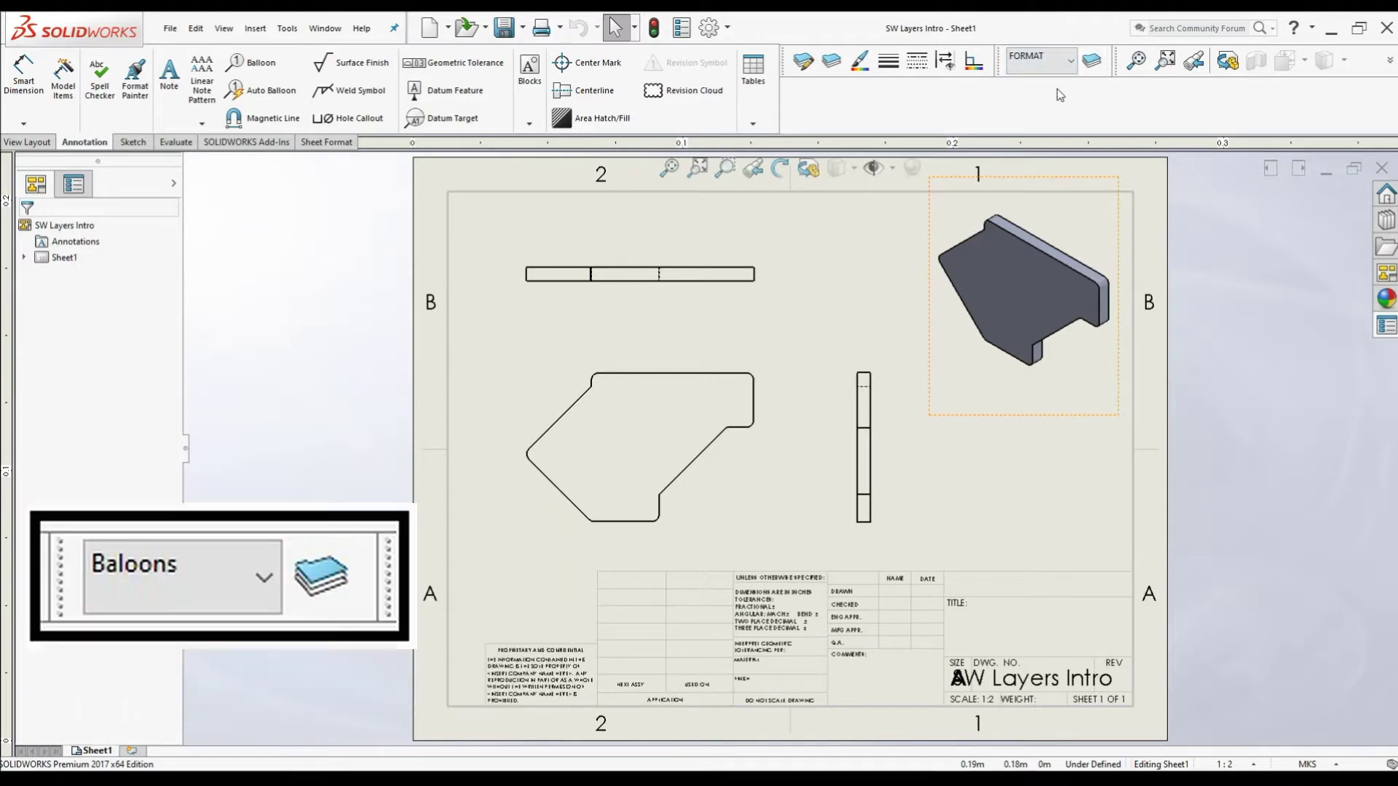
right_click(846, 111)
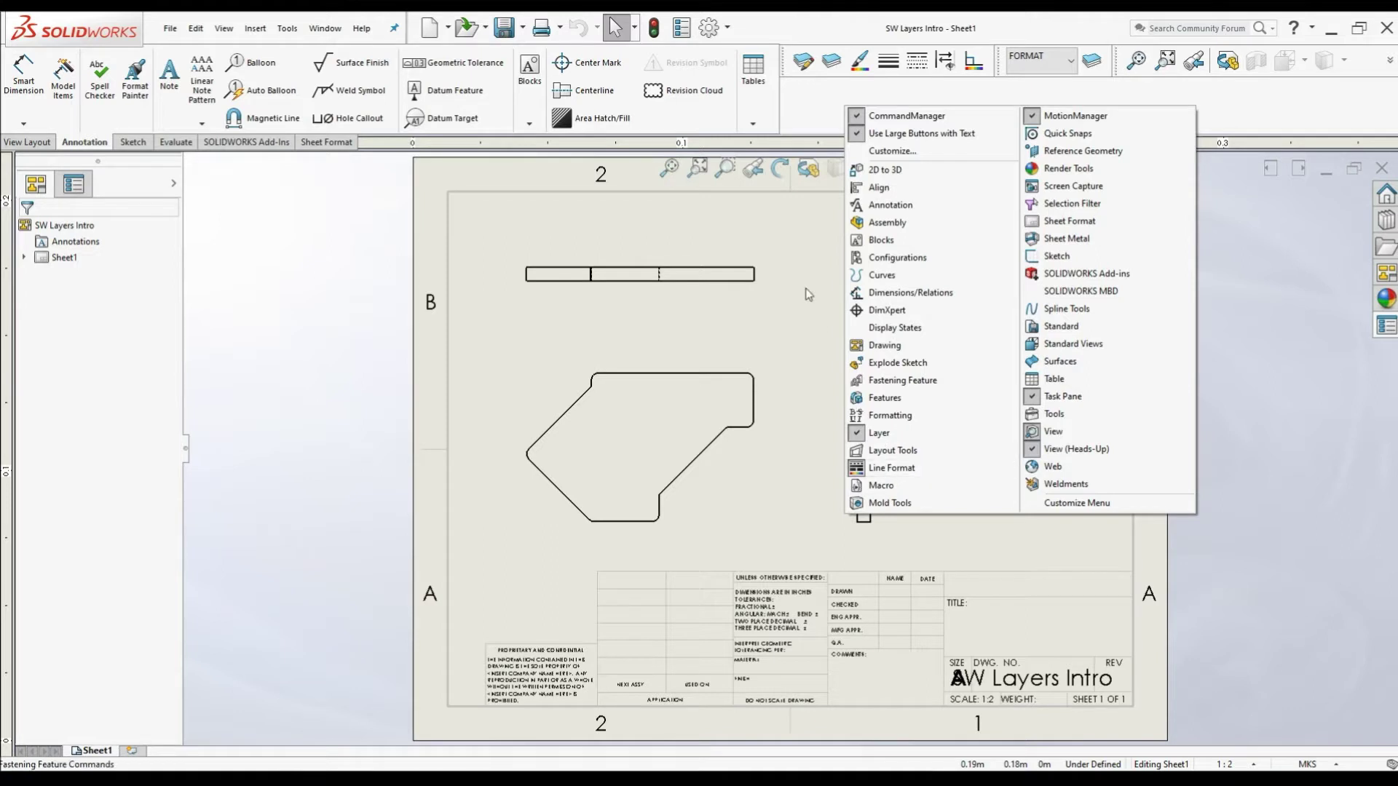
left_click(824, 99)
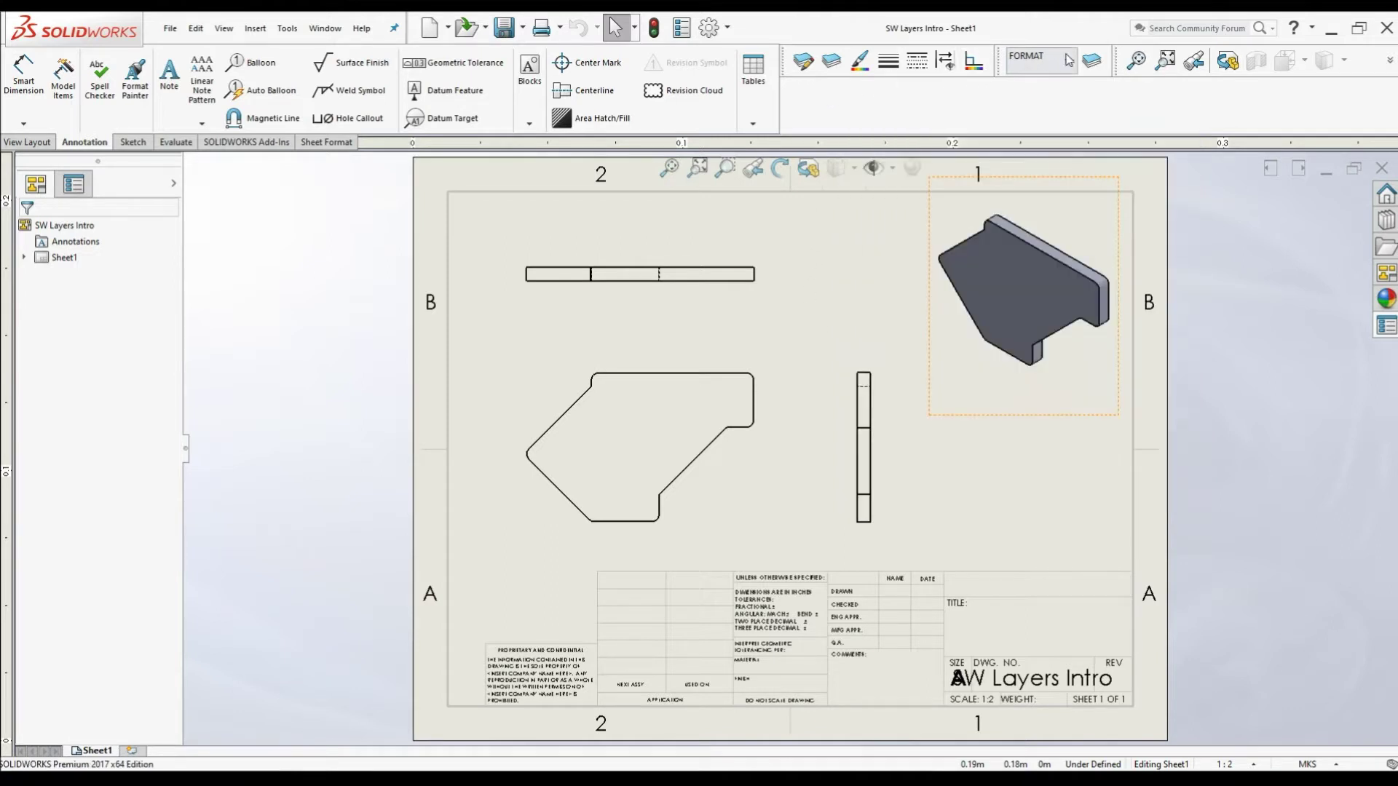
Open the layer properties of the drawing and create two new layers with their default names.
left_click(831, 61)
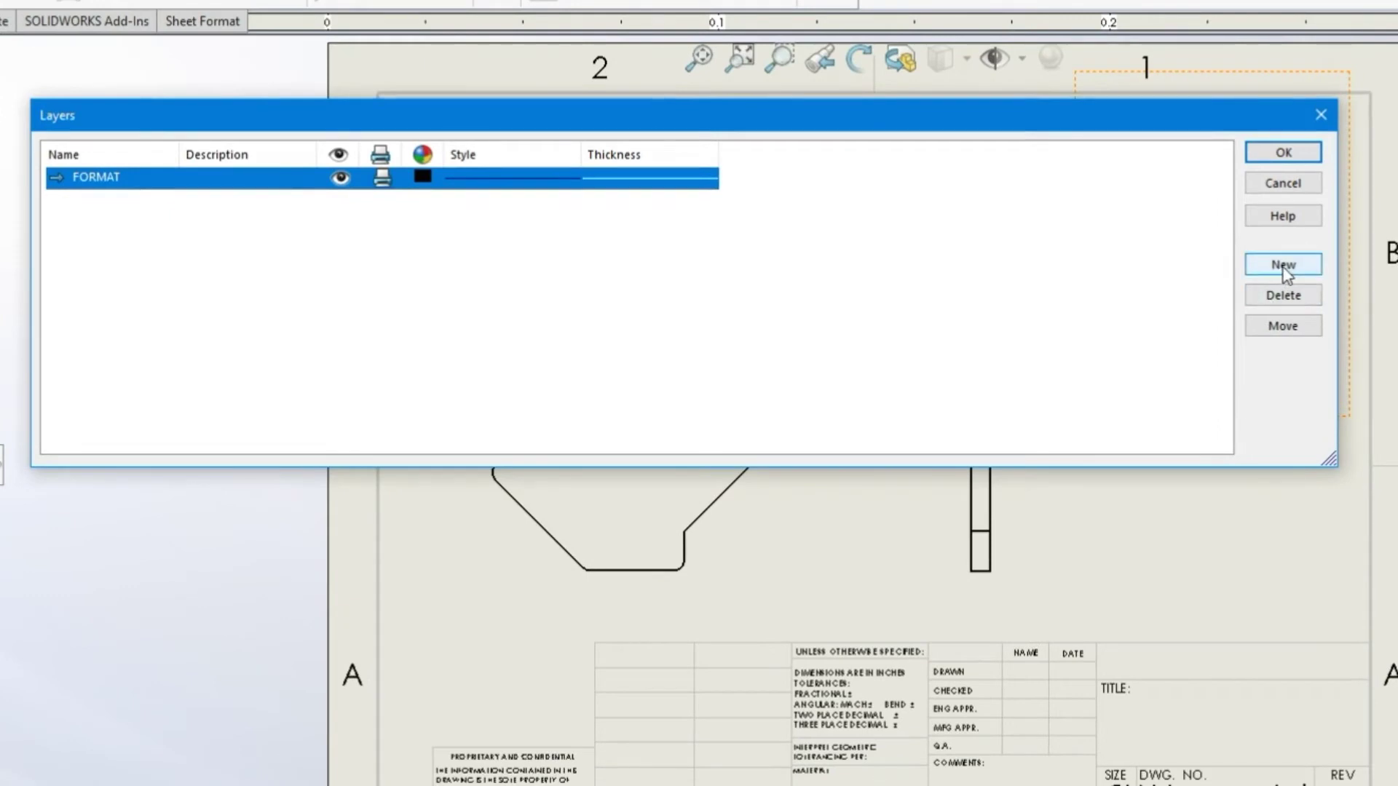
left_click(1282, 265)
key("Return")
left_click(1283, 265)
key("Return")
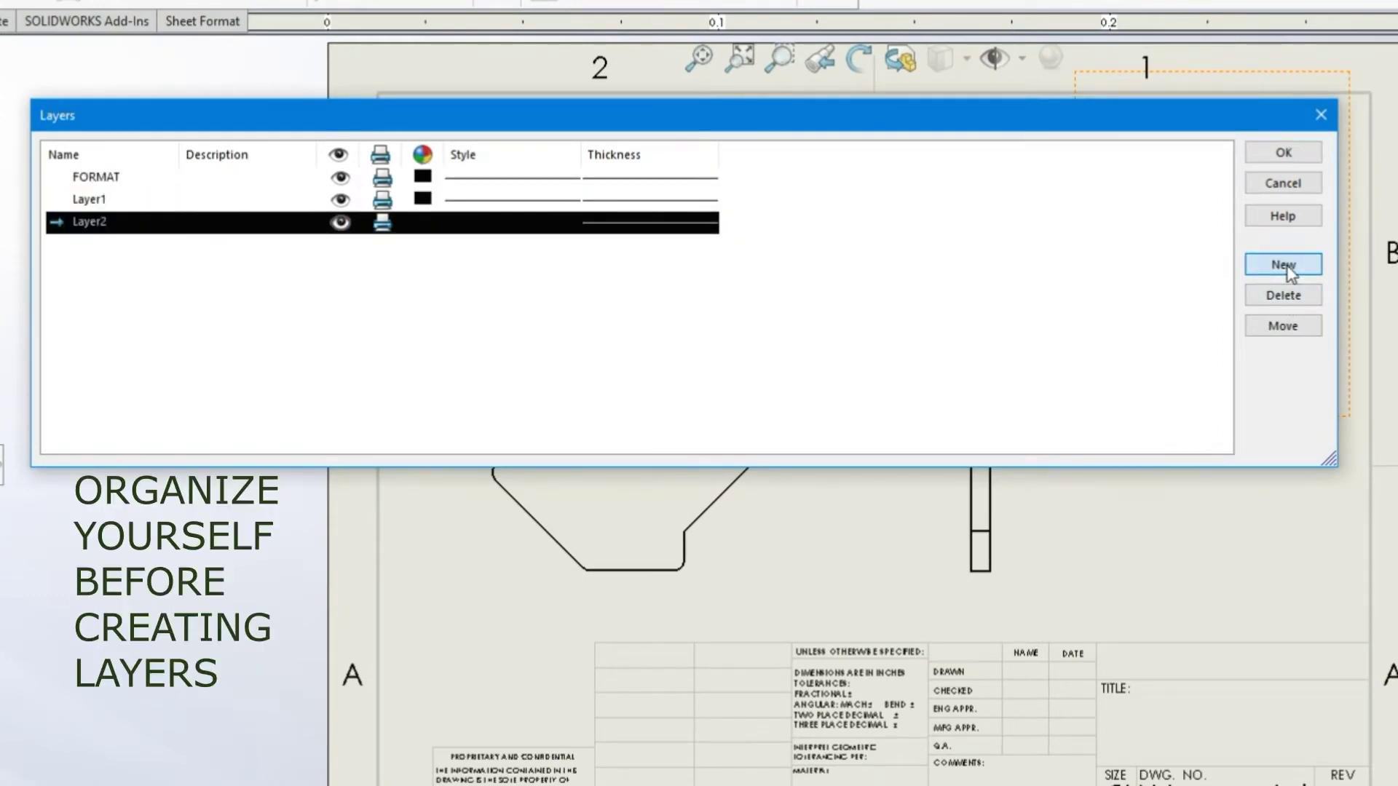
Create a third new layer and delete it from the layer list.
left_click(1285, 266)
left_click(1292, 295)
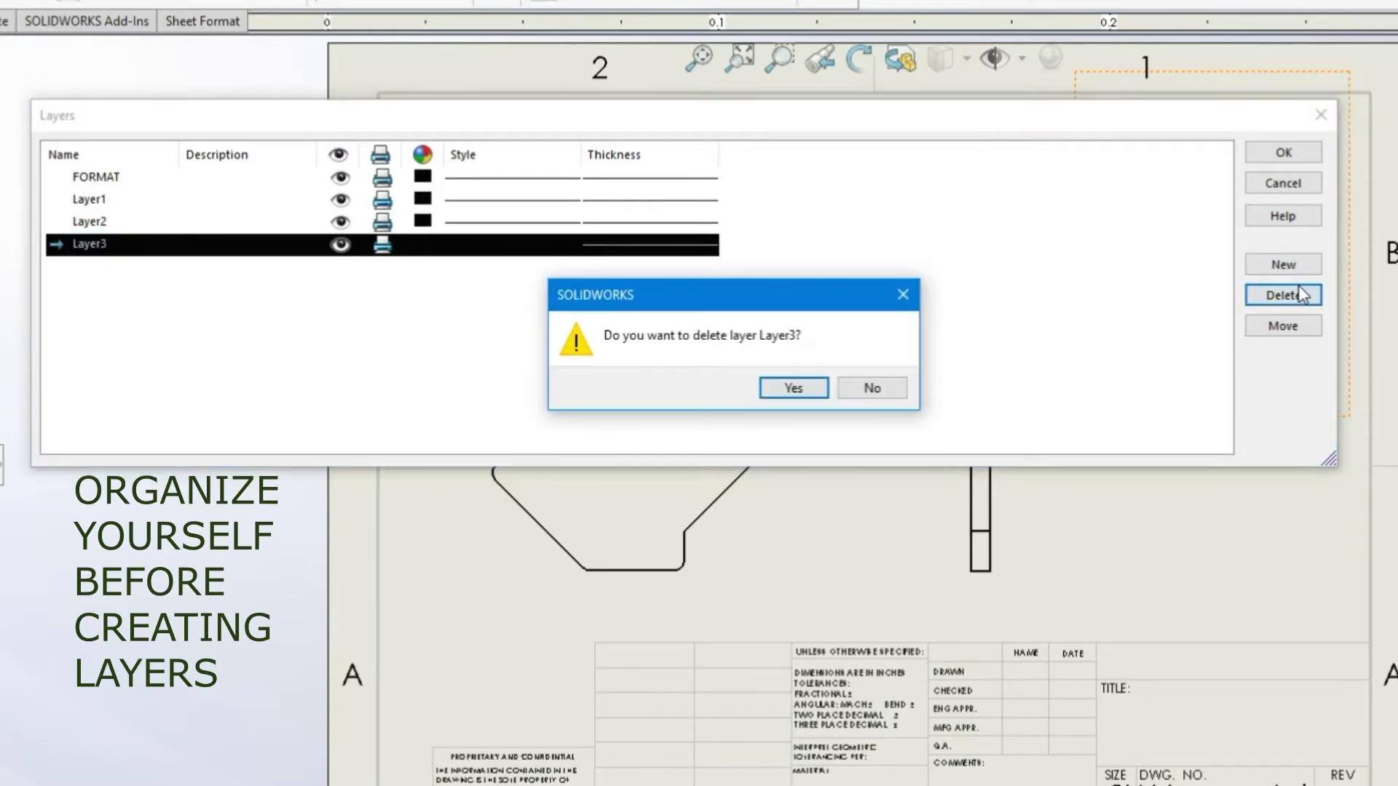
left_click(797, 388)
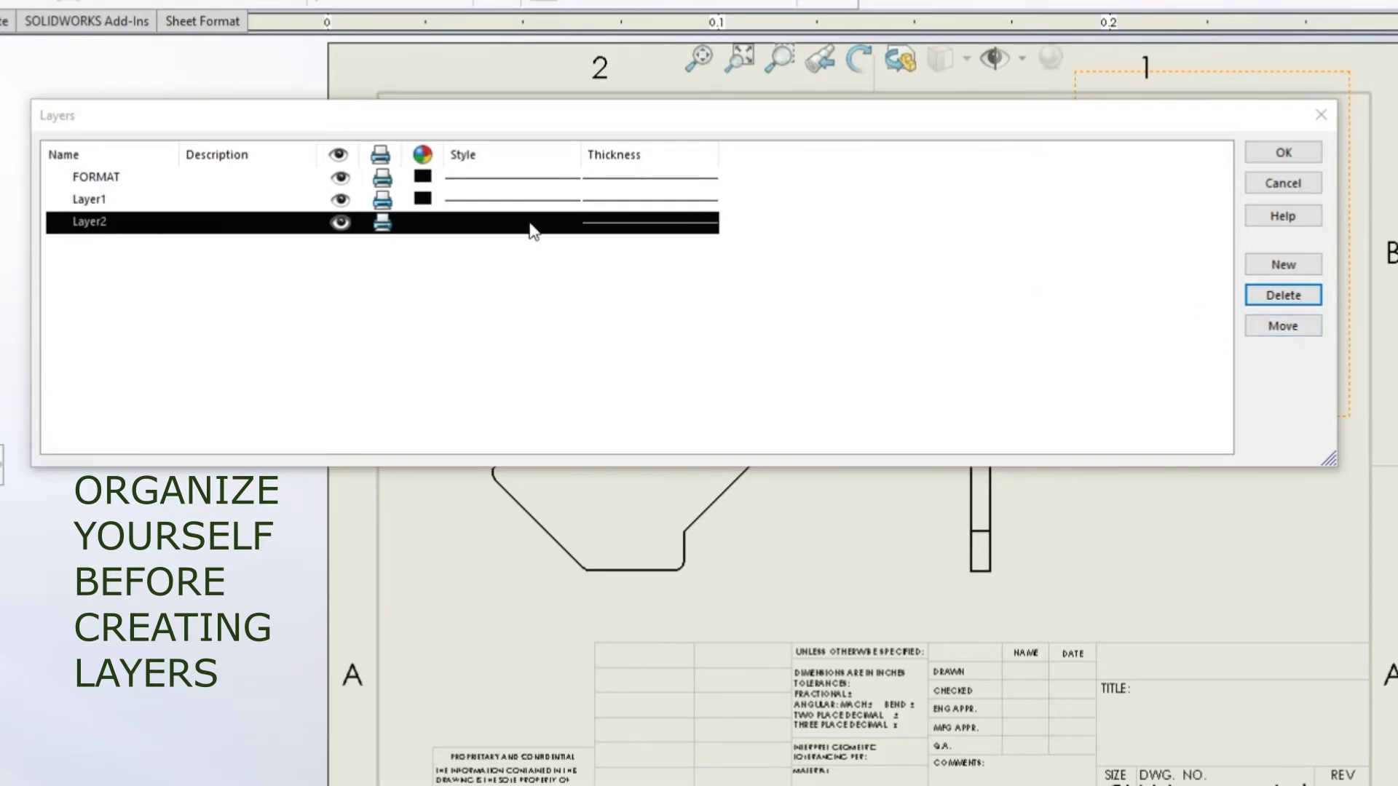
Add three more layers below the two new ones in the layer list.
left_click(1284, 264)
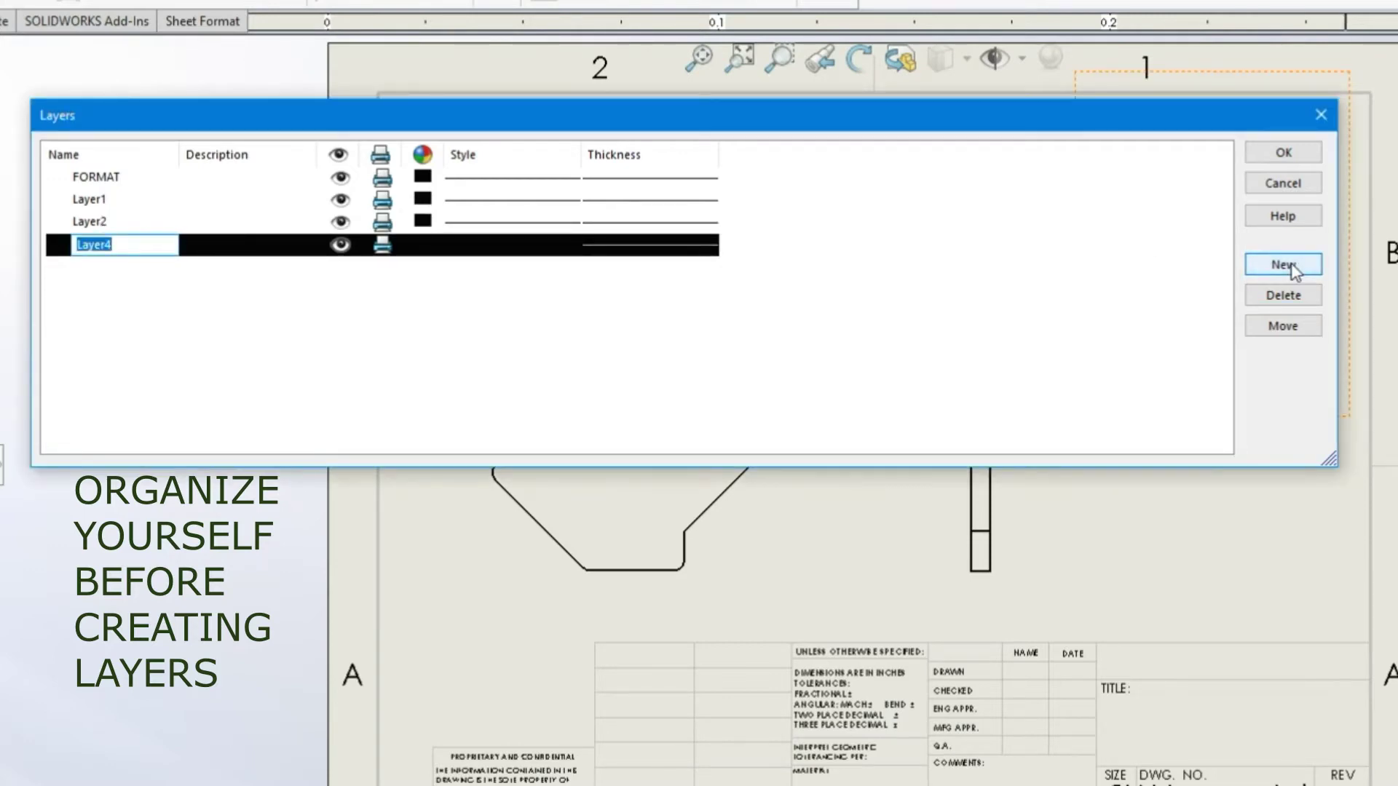
left_click(1283, 265)
left_click(1284, 264)
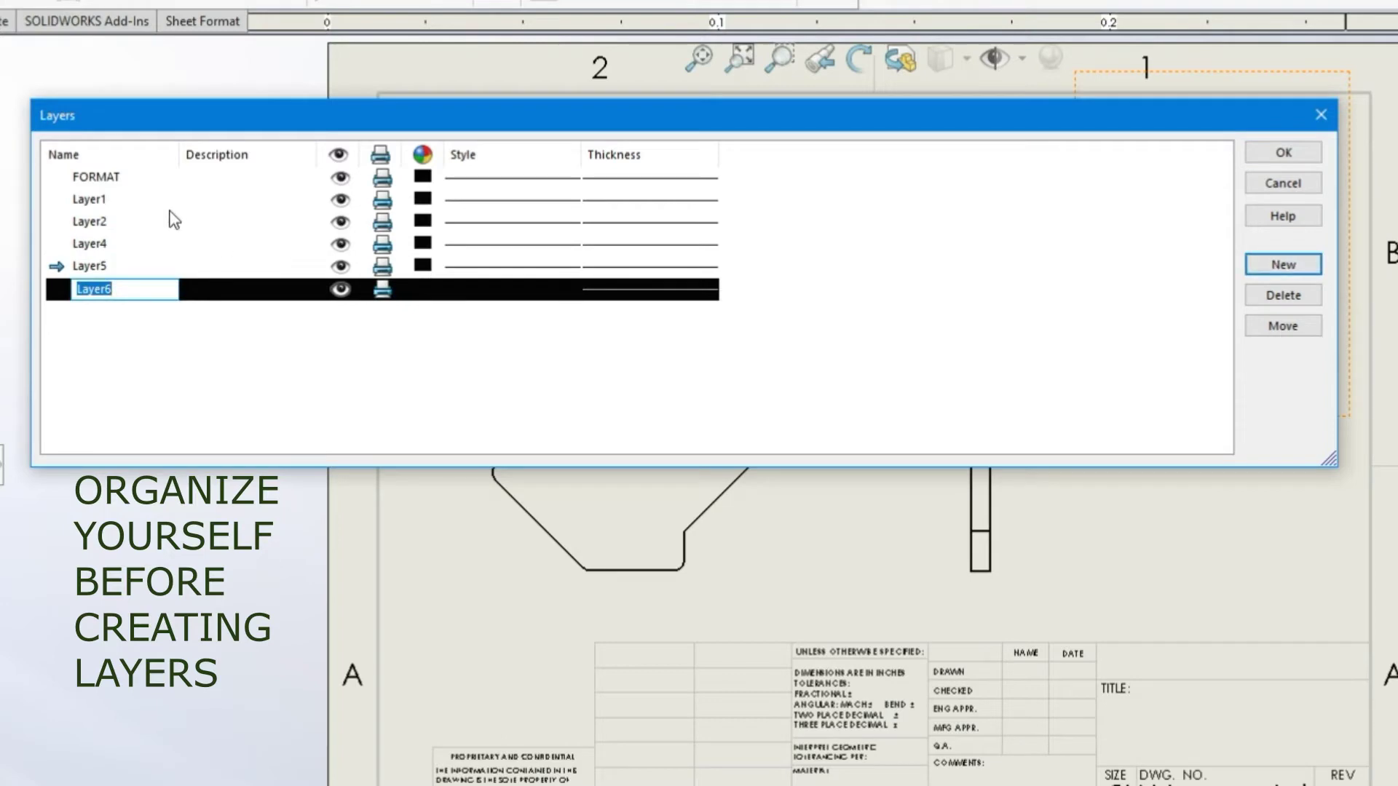
Rename Layer1 as Front View and Layer2 as Side View.
left_click(103, 205)
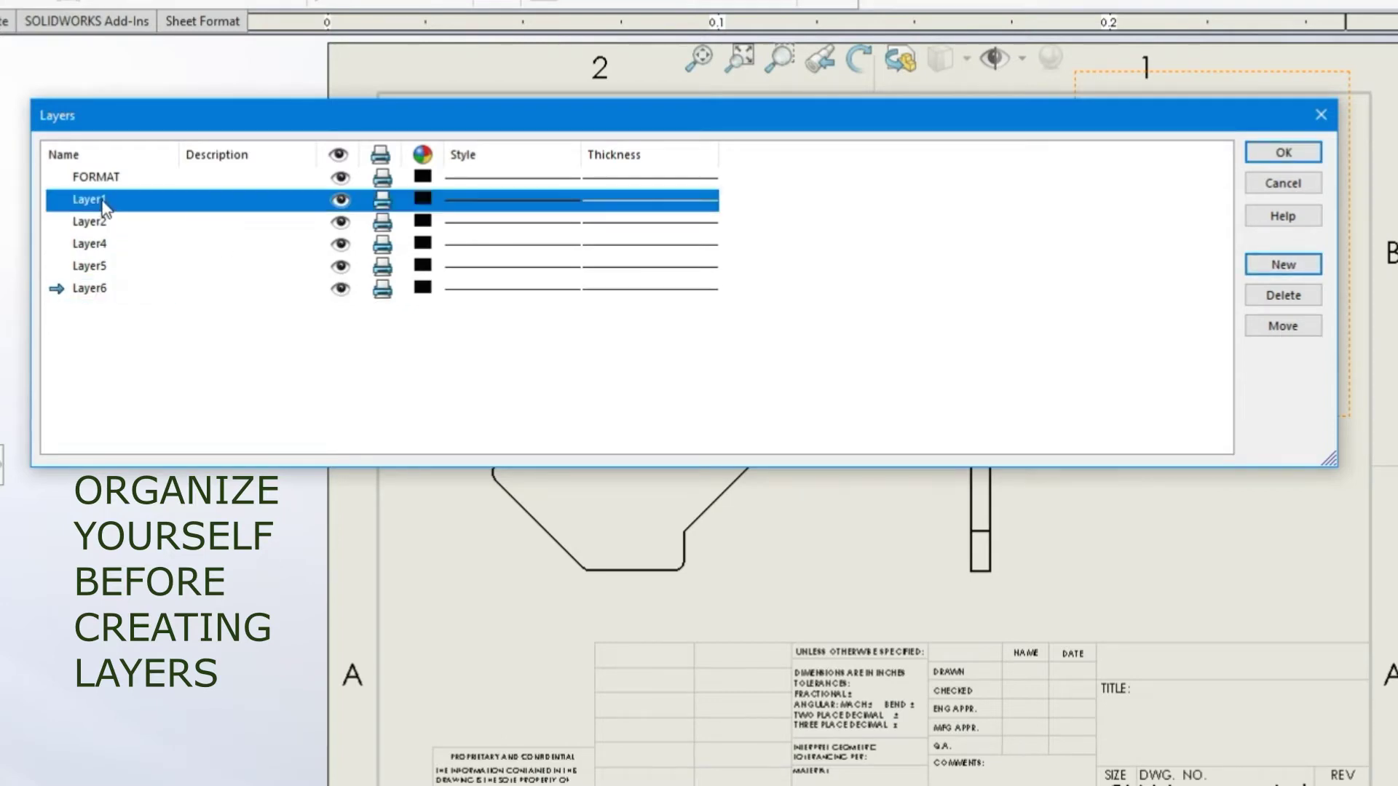
left_click(103, 203)
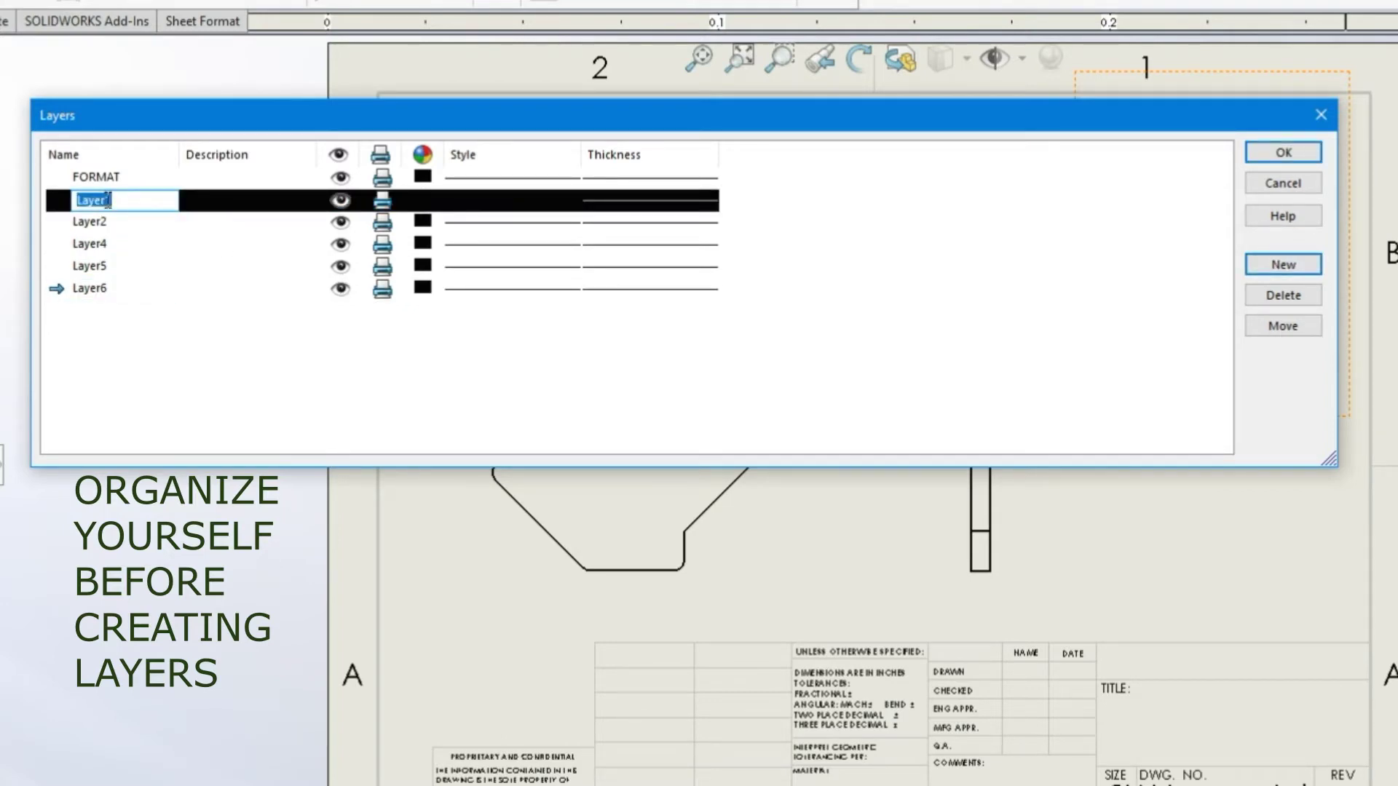
type("Front View")
left_click(101, 229)
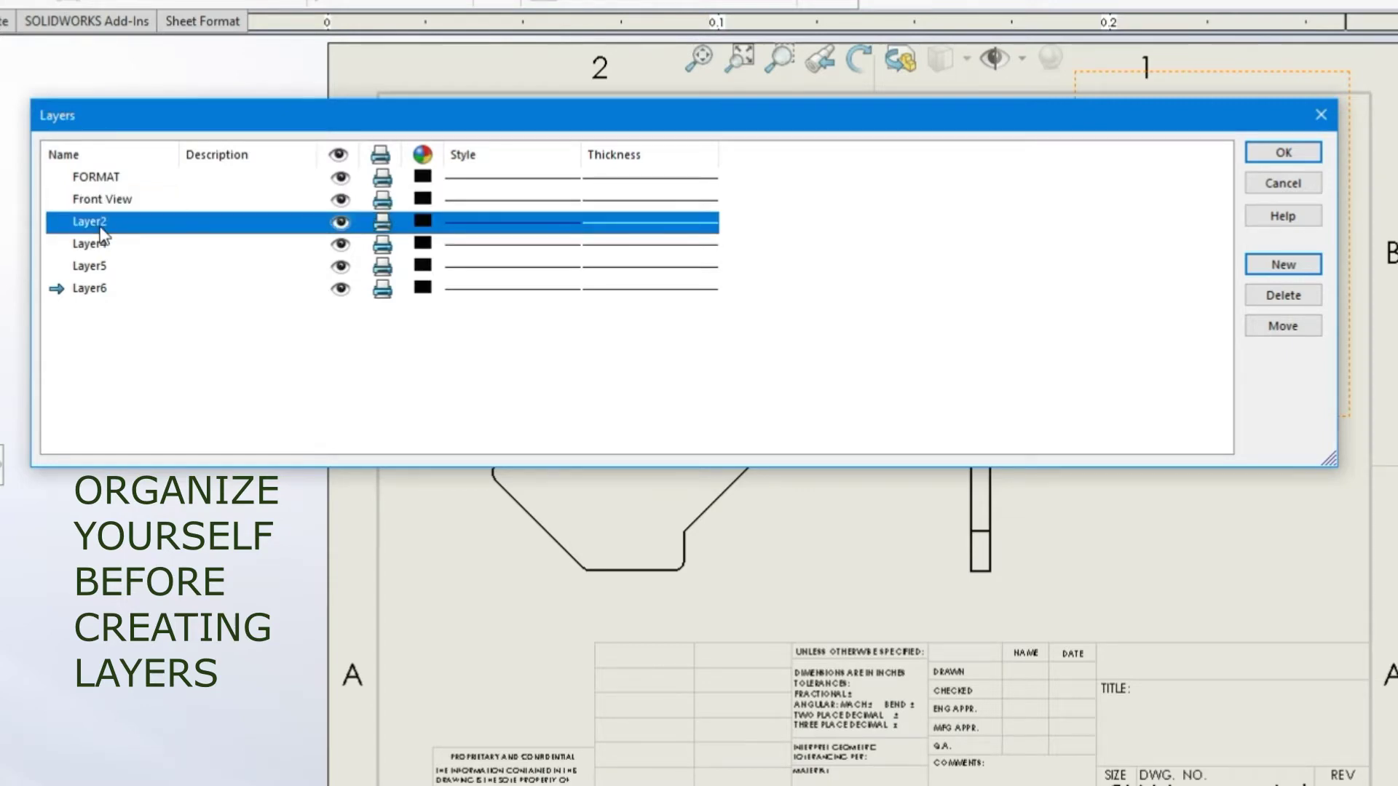
left_click(100, 226)
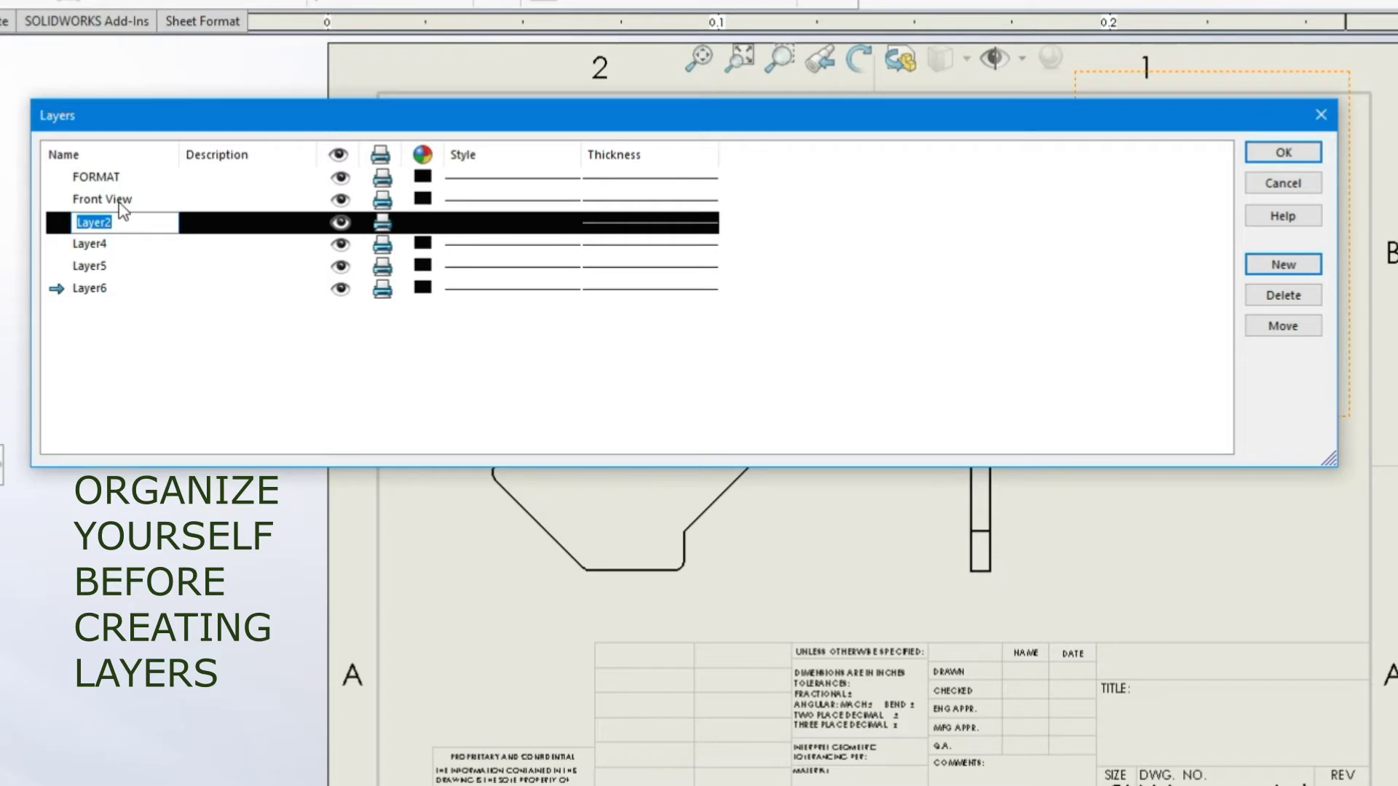
type("Side View")
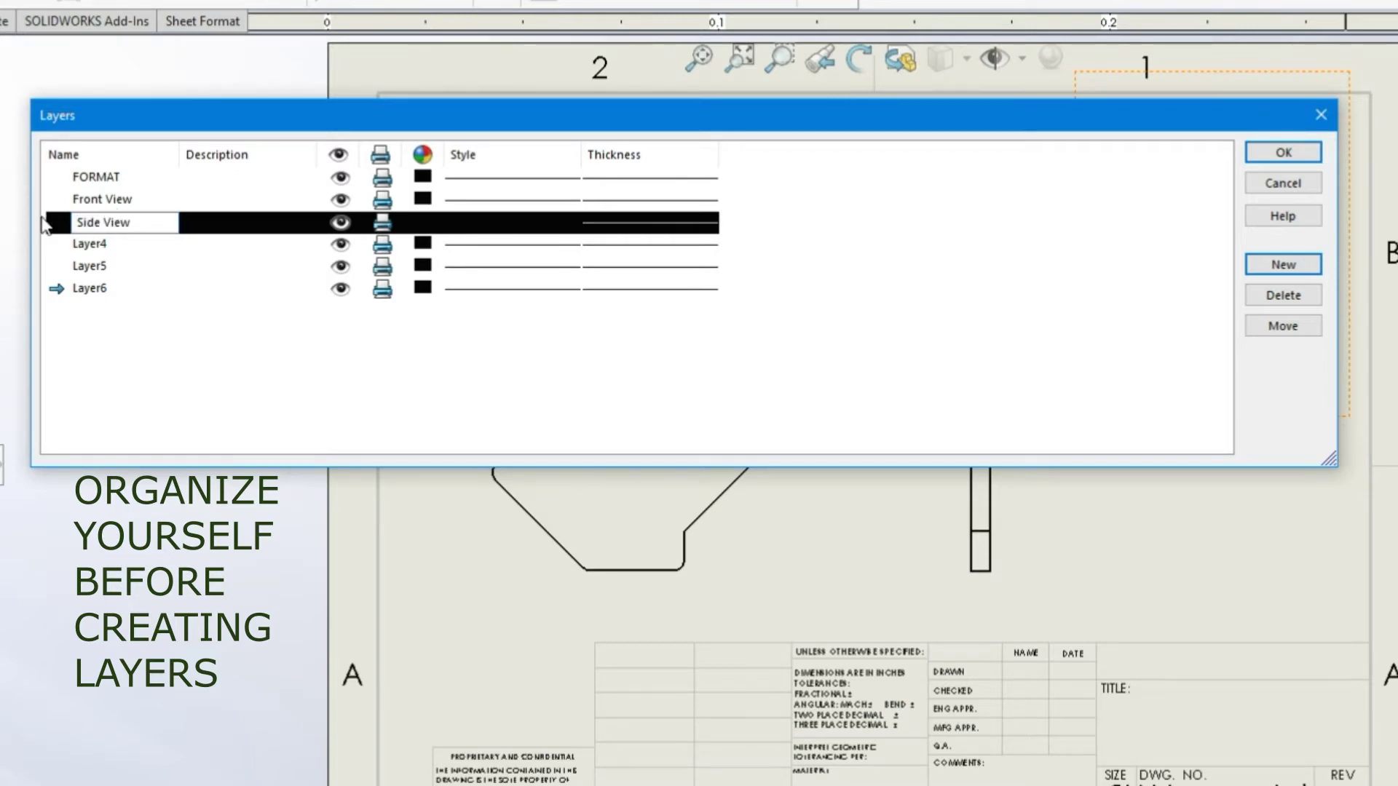
Rename Layer4 as Top View and Layer5 as Notes.
left_click(82, 244)
left_click(82, 245)
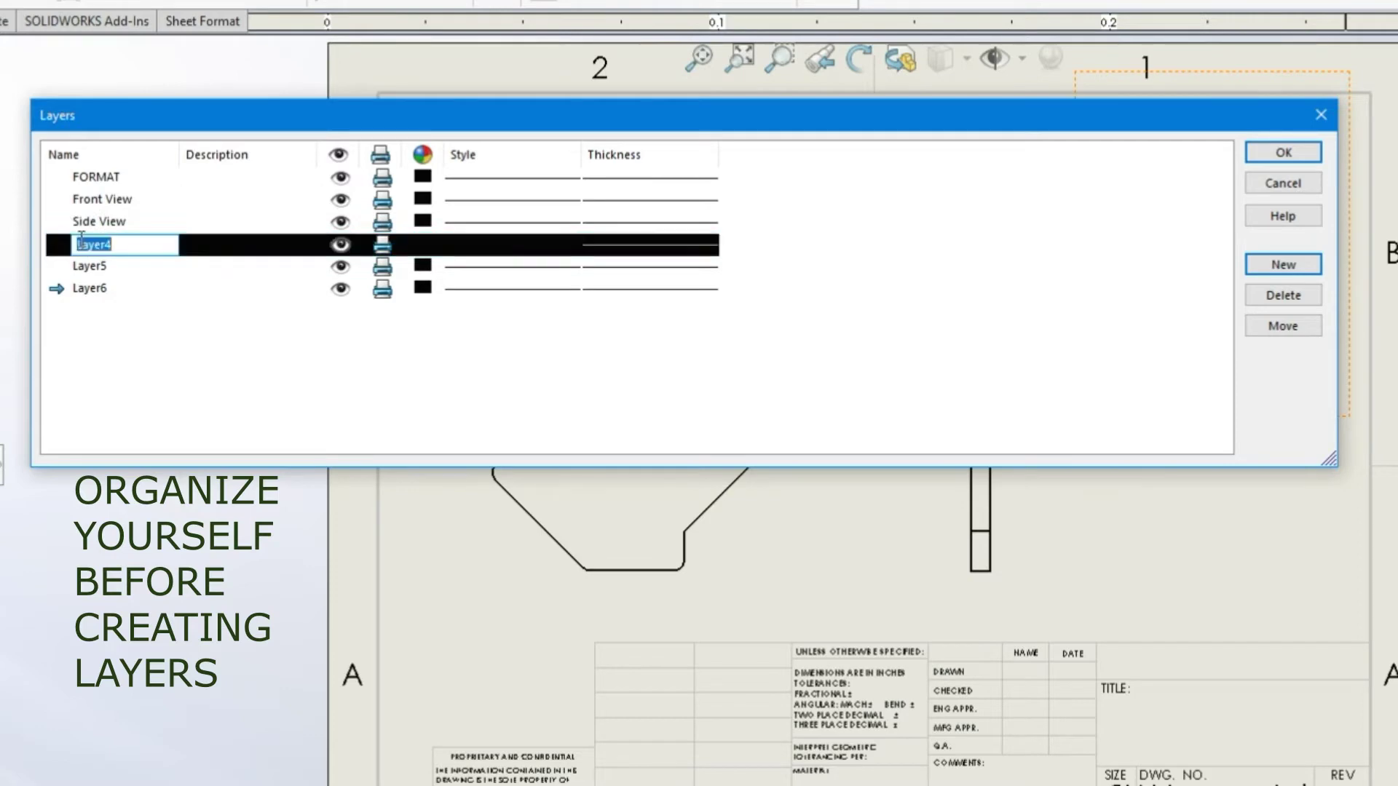
type("Top View")
left_click(87, 265)
left_click(84, 262)
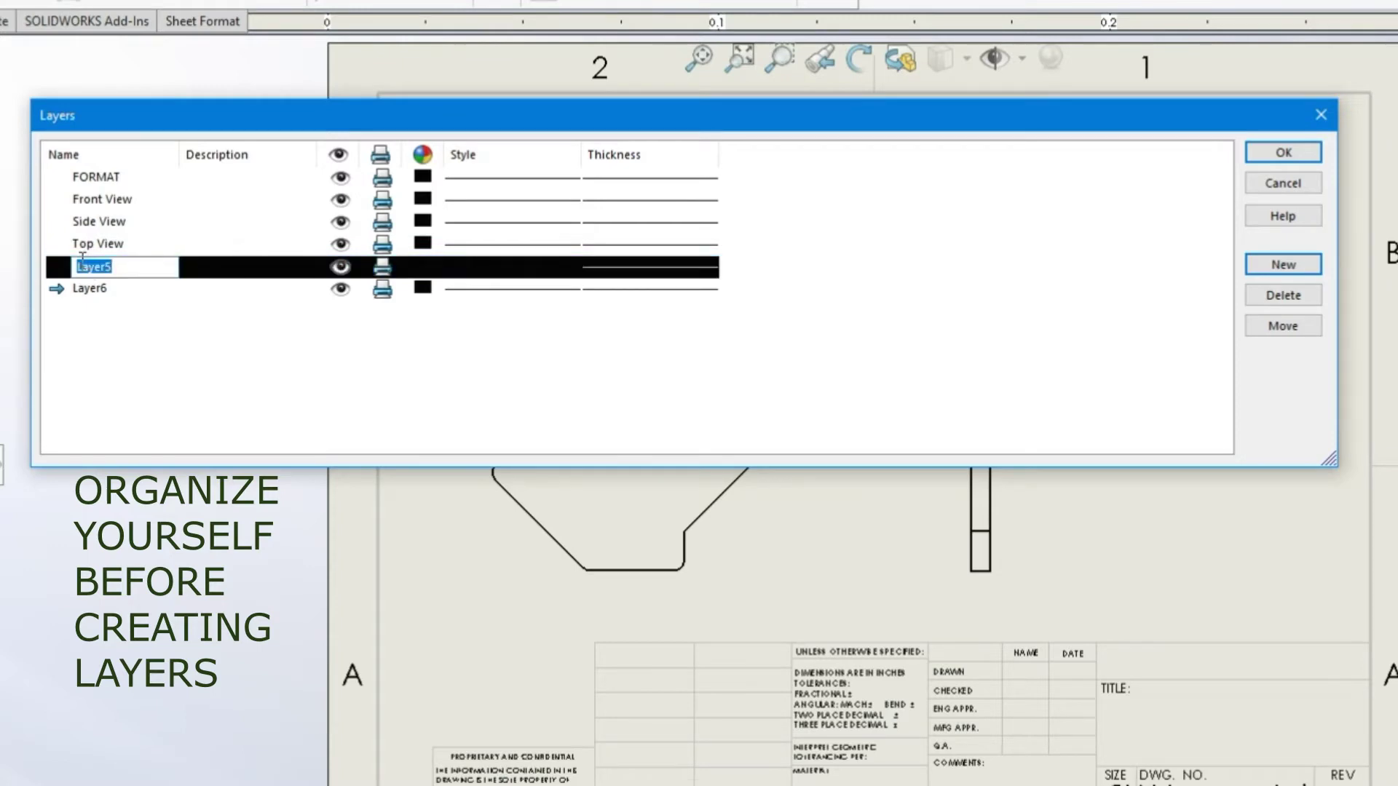
type("Notes")
Rename Layer6, the last layer in the list, as Baloons.
left_click(99, 289)
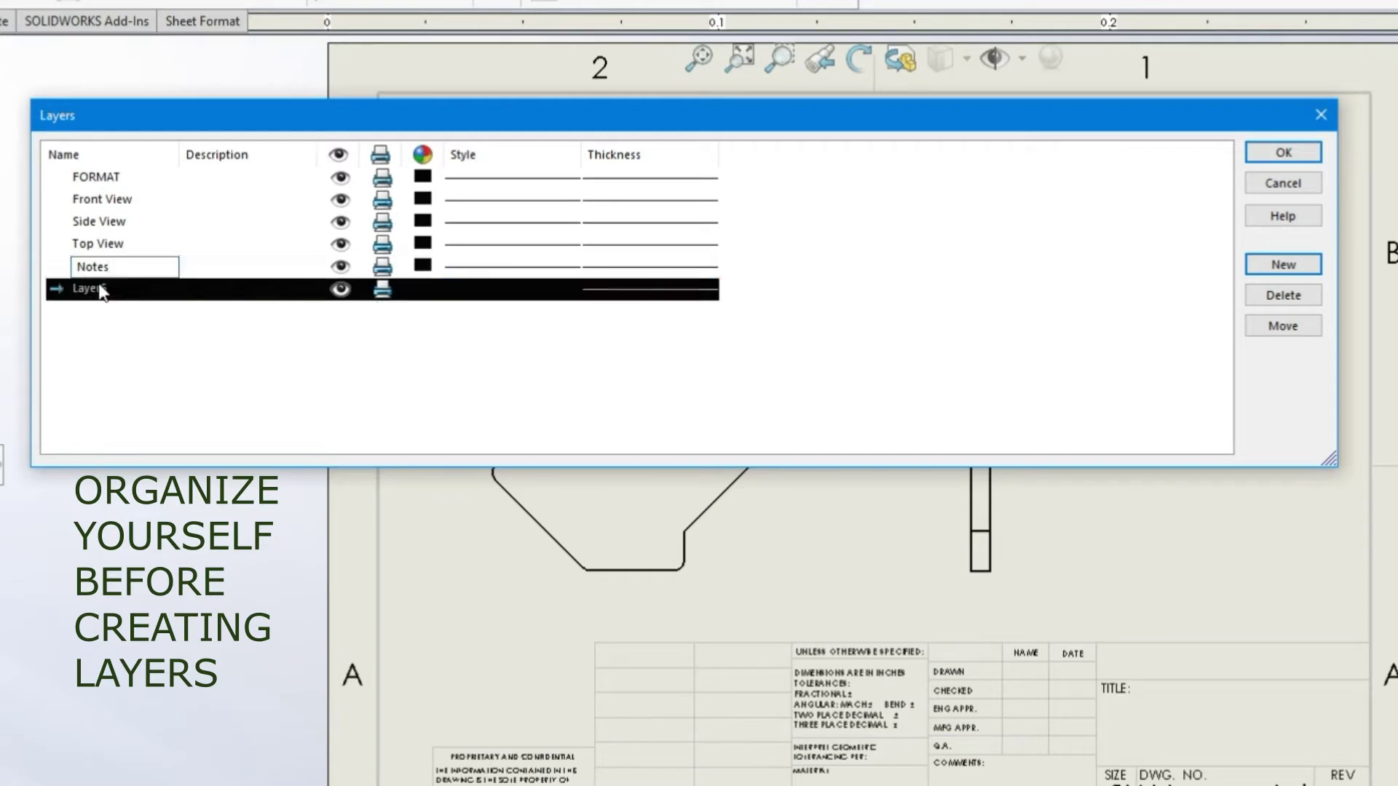
left_click(99, 290)
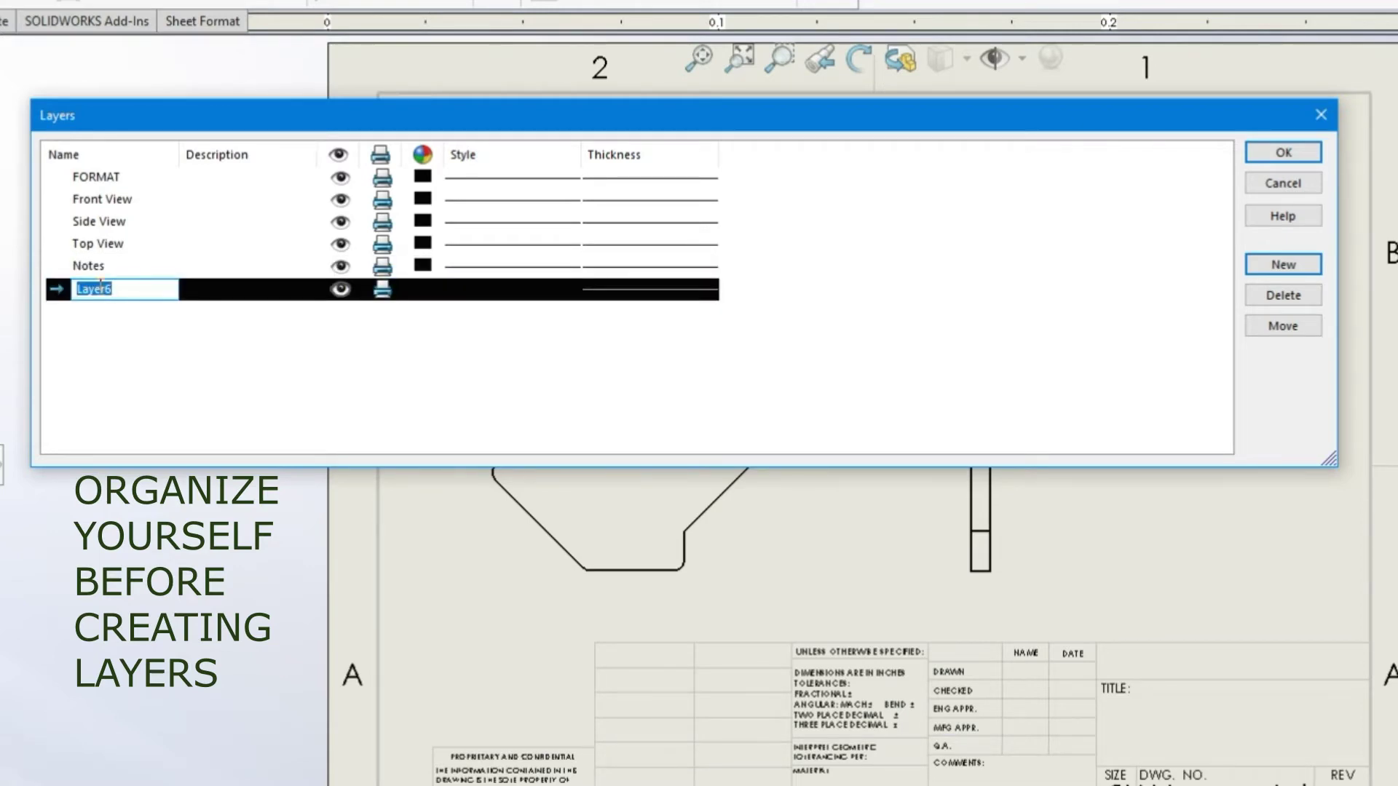
type("Baloons")
key("Return")
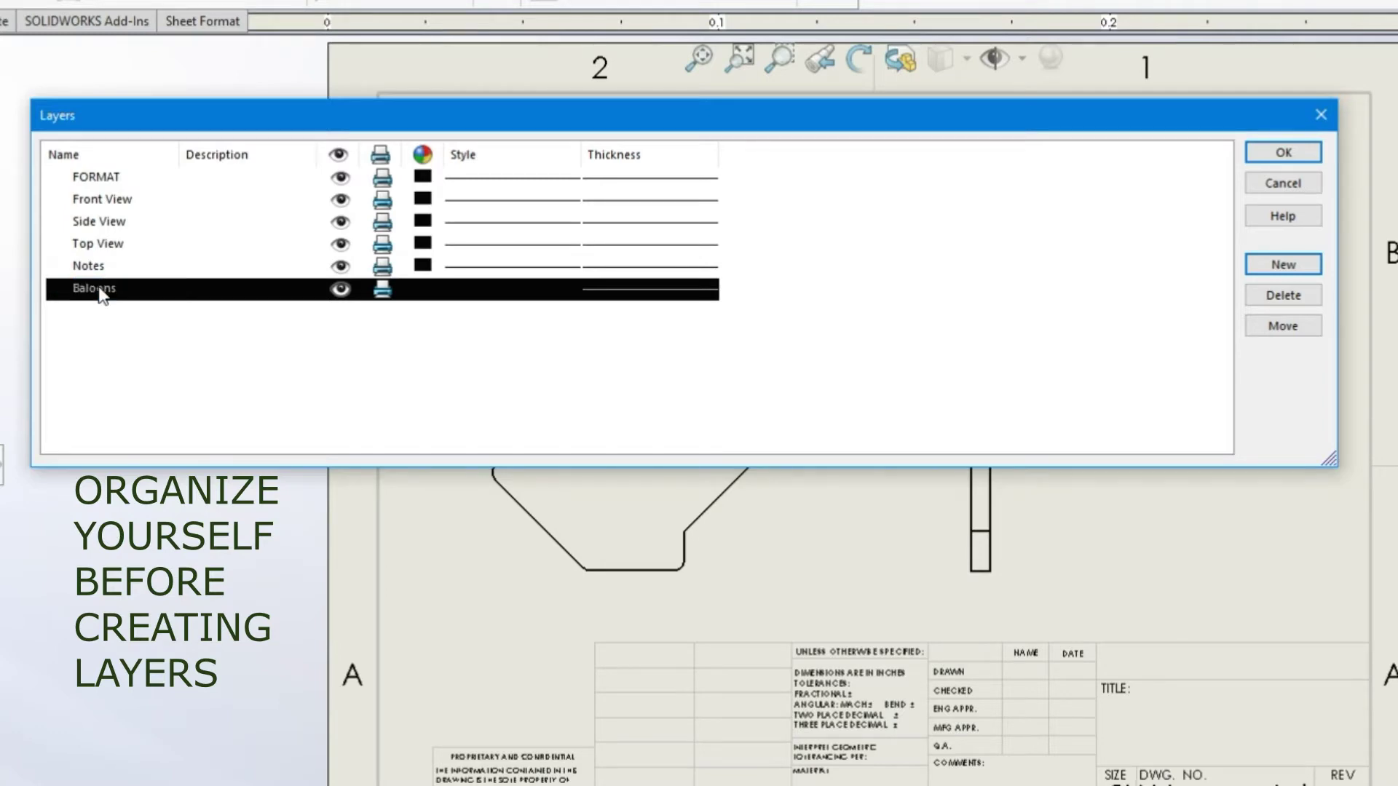
left_click(292, 347)
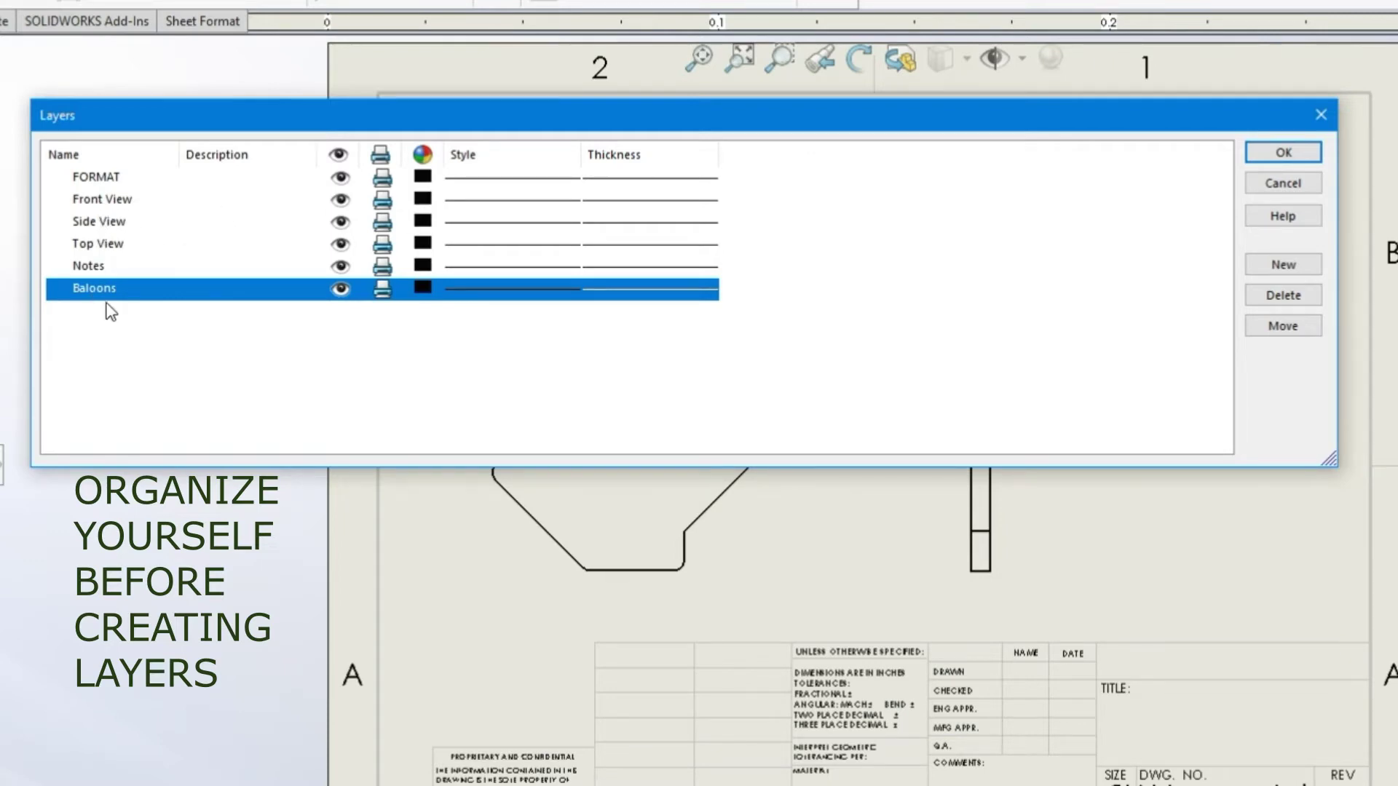
Set the Front View layer's color to red and the Side View layer's color to bright green.
left_click(424, 200)
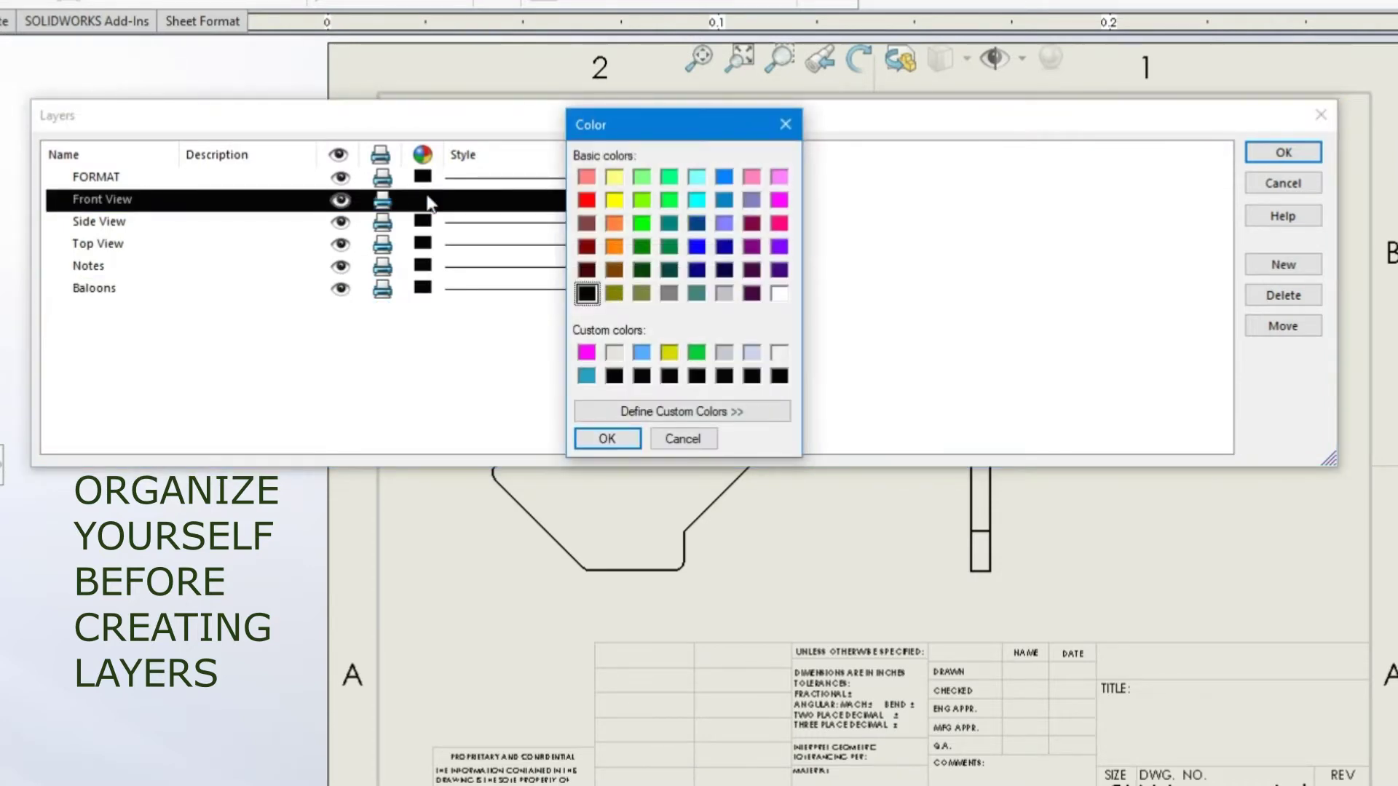
left_click(587, 200)
left_click(601, 438)
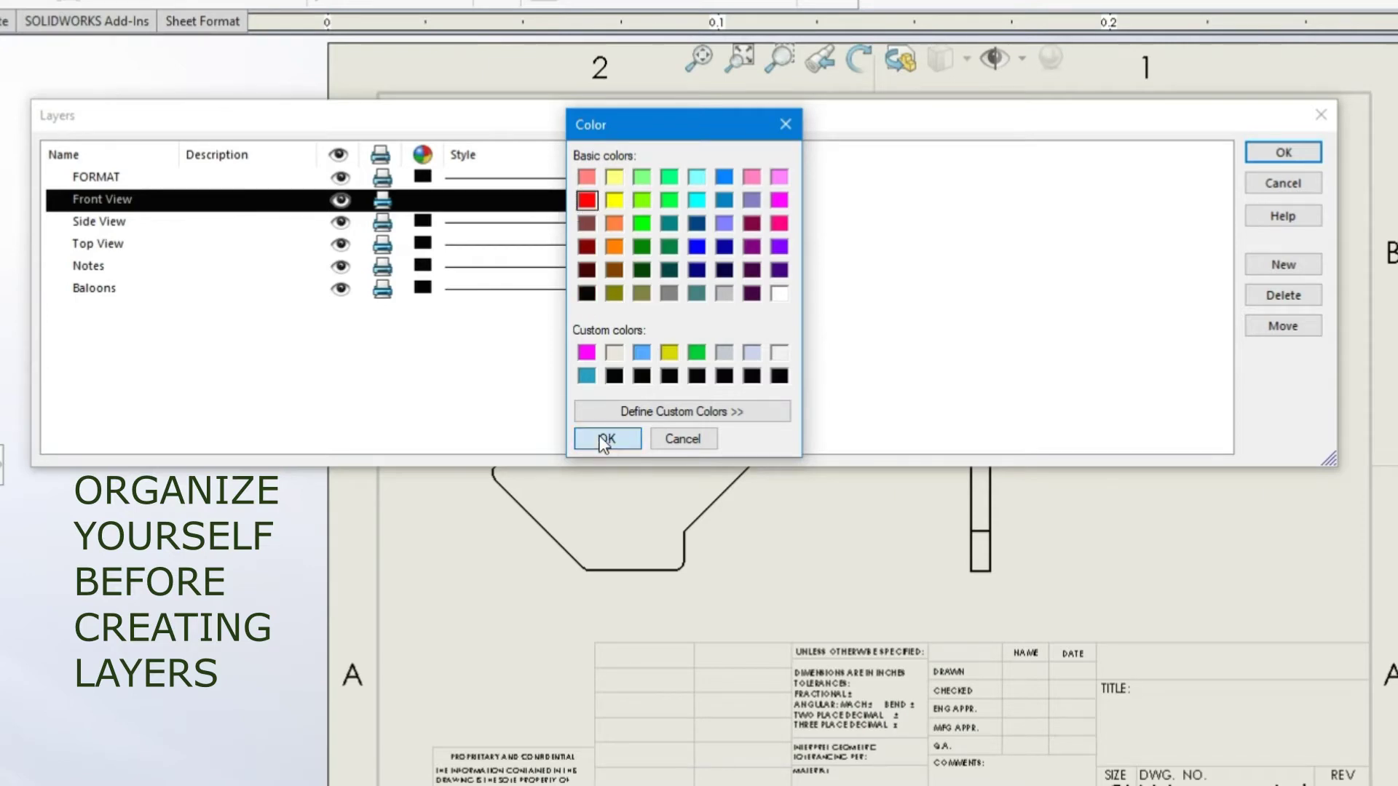
left_click(423, 222)
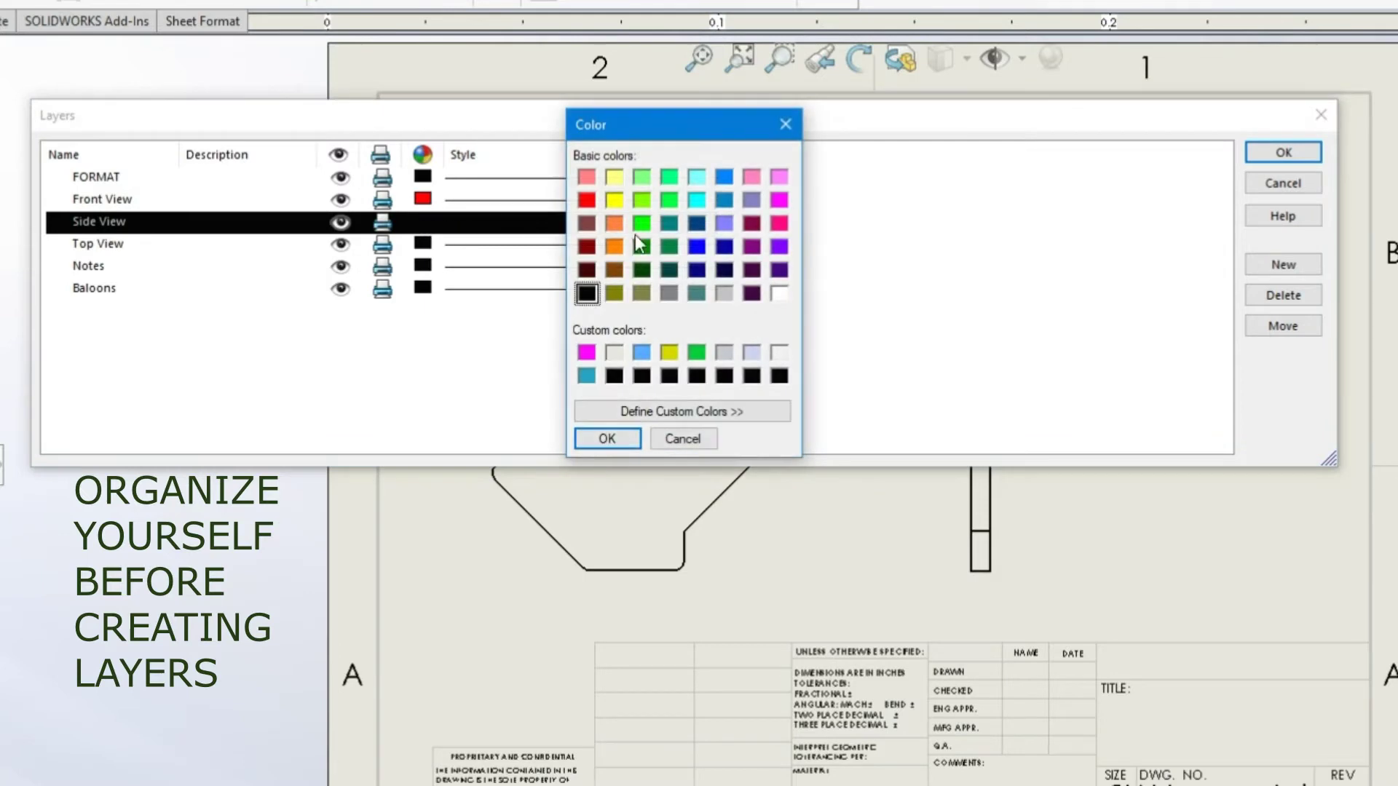
left_click(642, 222)
left_click(617, 438)
Set the Top View layer's color to blue and the Notes layer's color to magenta.
left_click(423, 243)
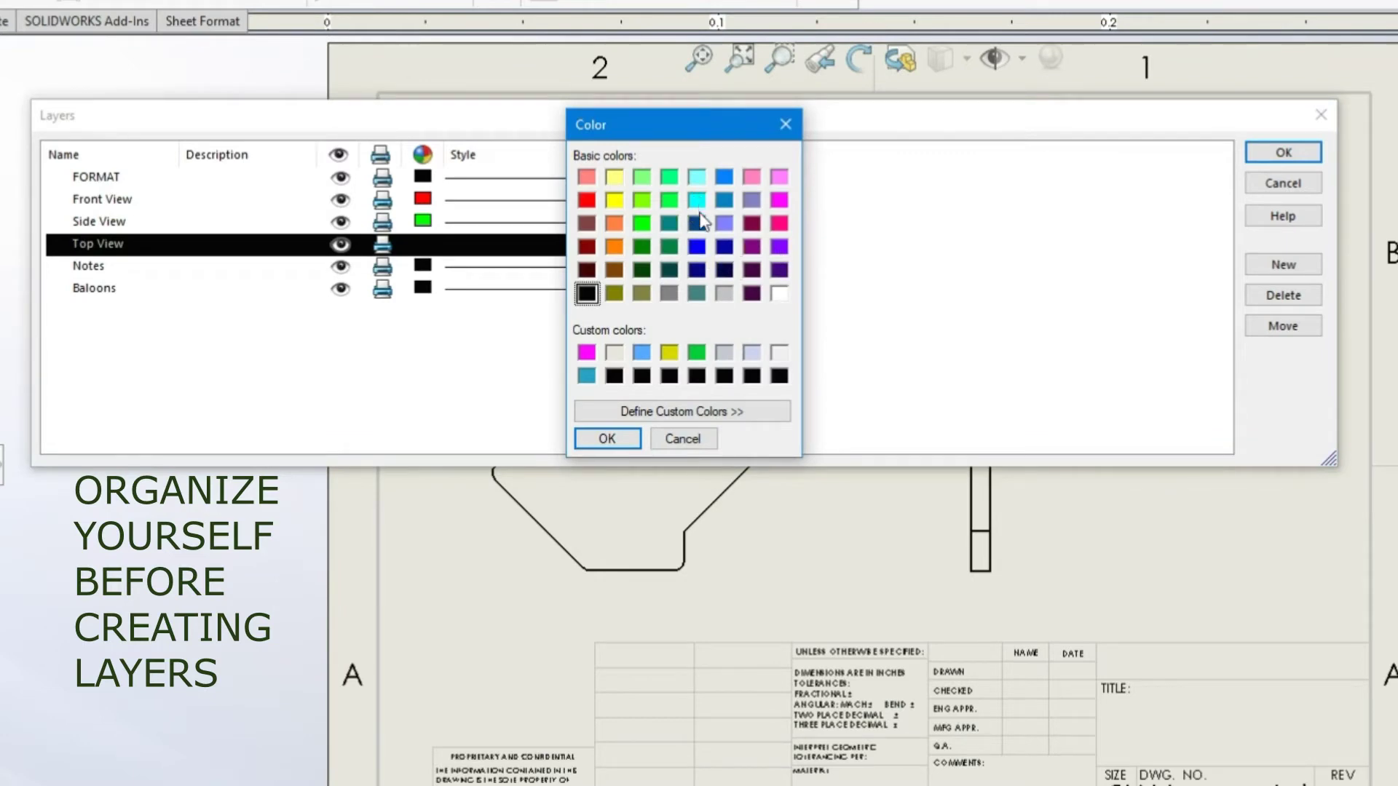
left_click(696, 247)
left_click(609, 439)
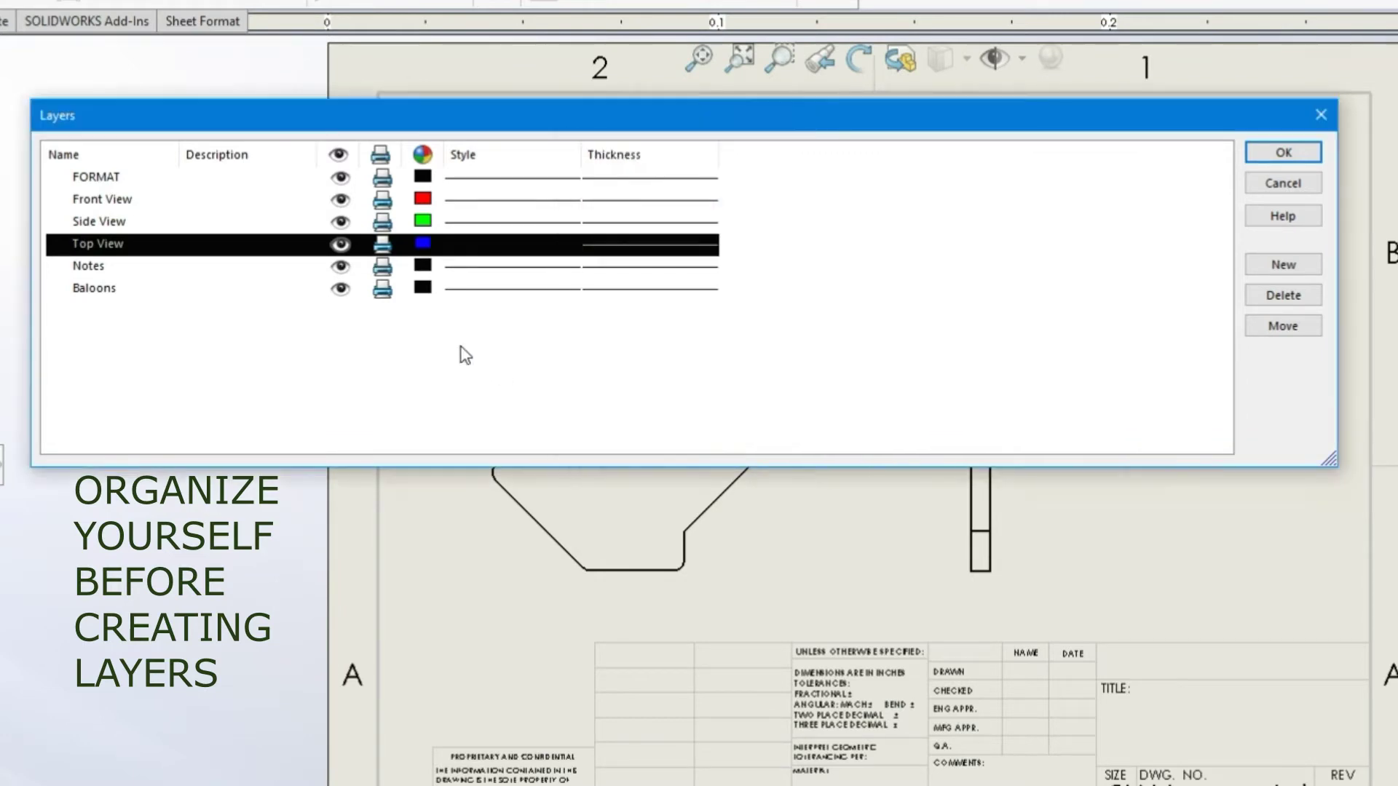
left_click(422, 265)
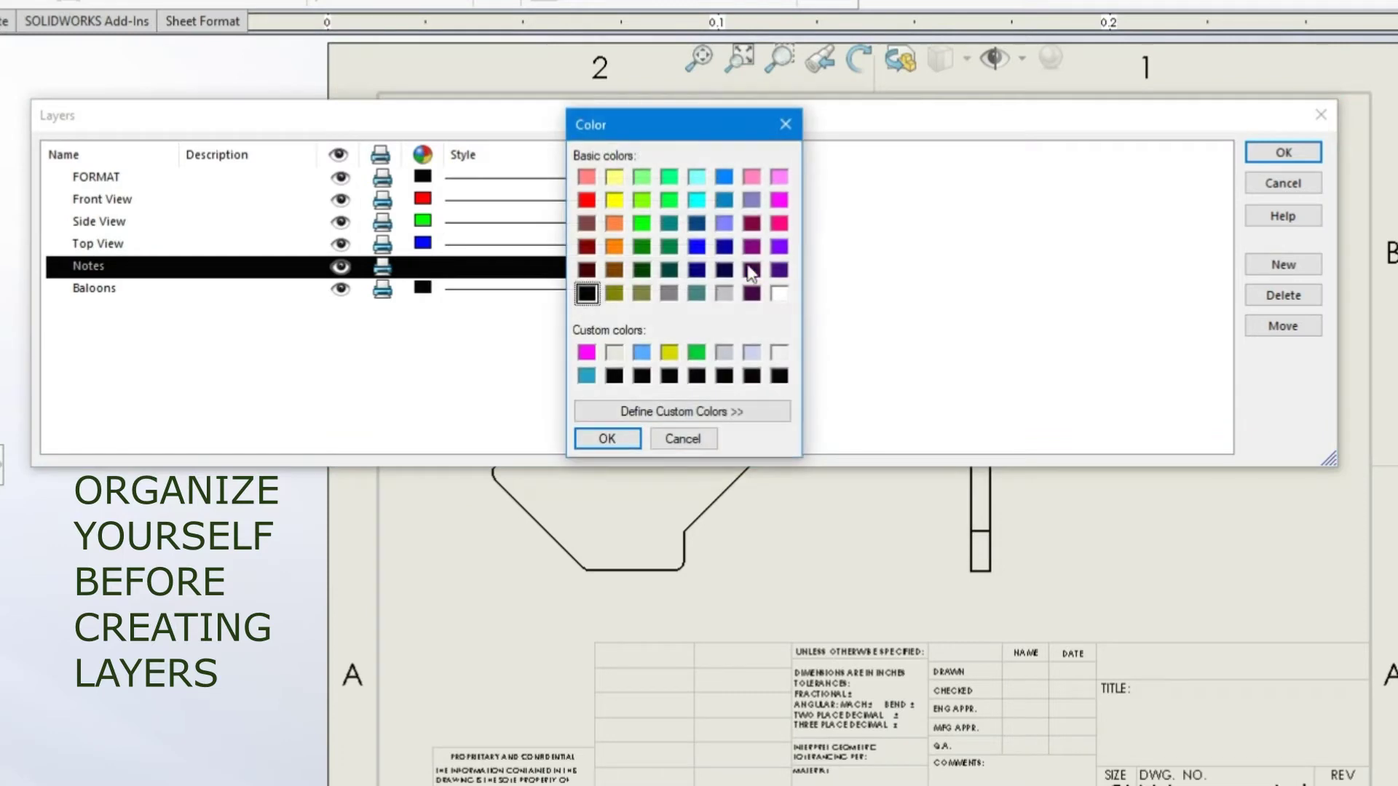
left_click(777, 201)
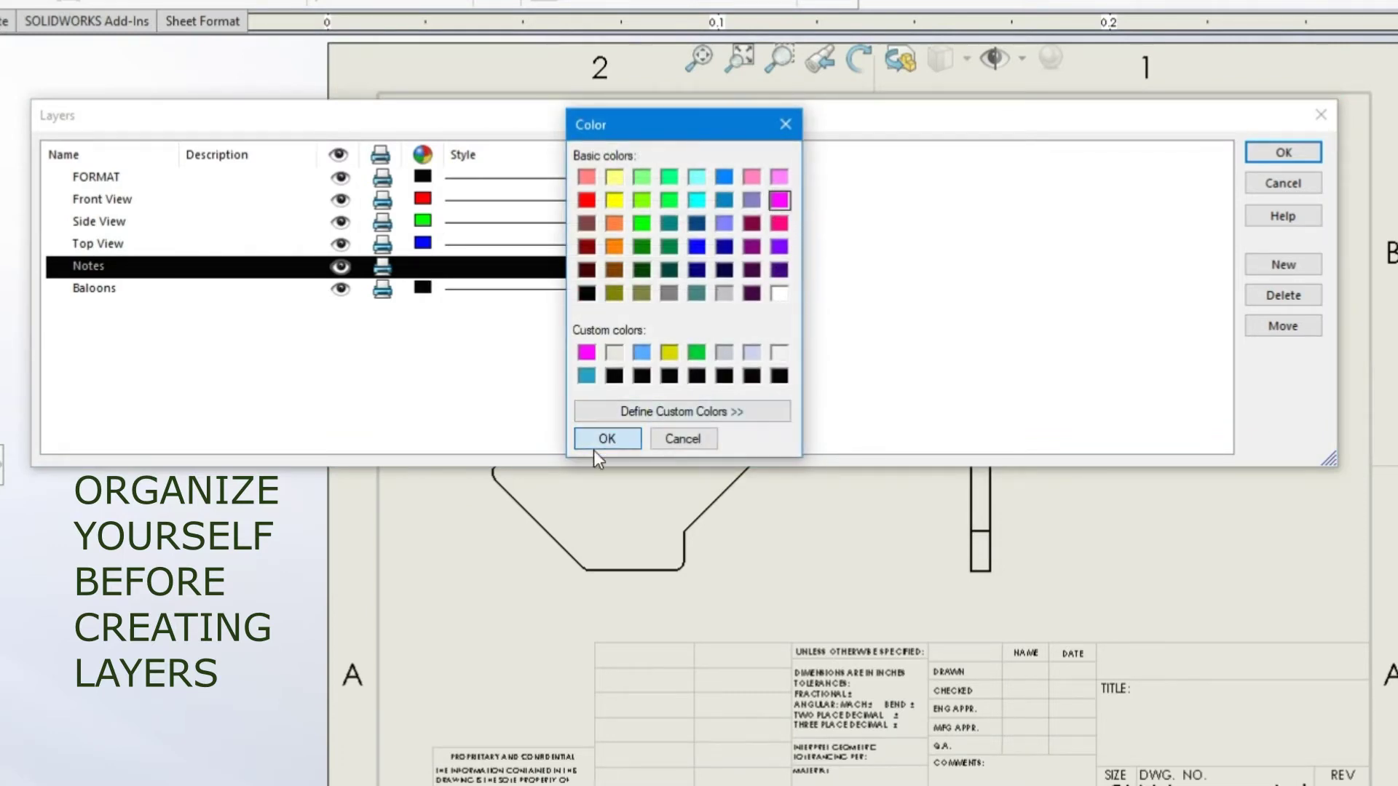
left_click(593, 448)
Set the Baloons layer's color to olive from the basic colors.
left_click(420, 292)
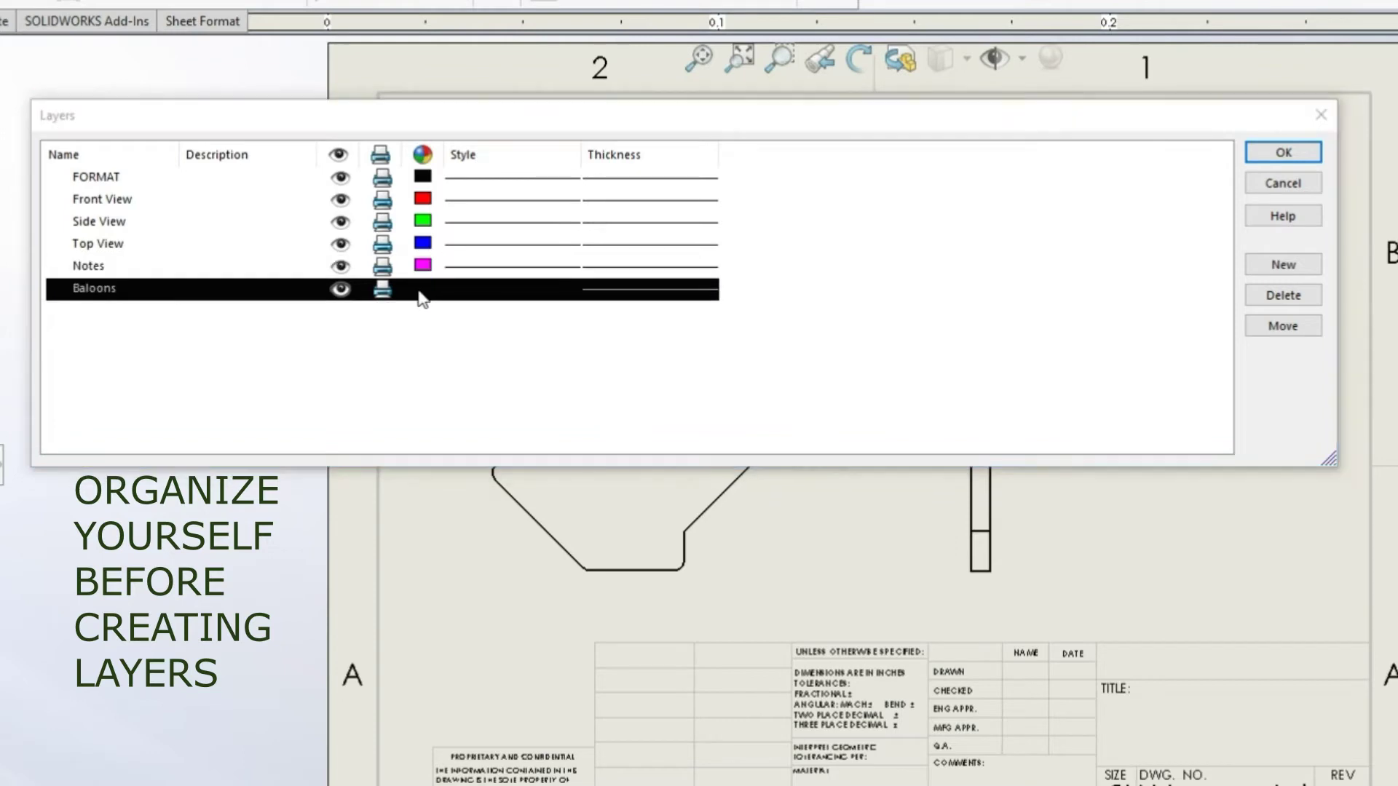
left_click(421, 290)
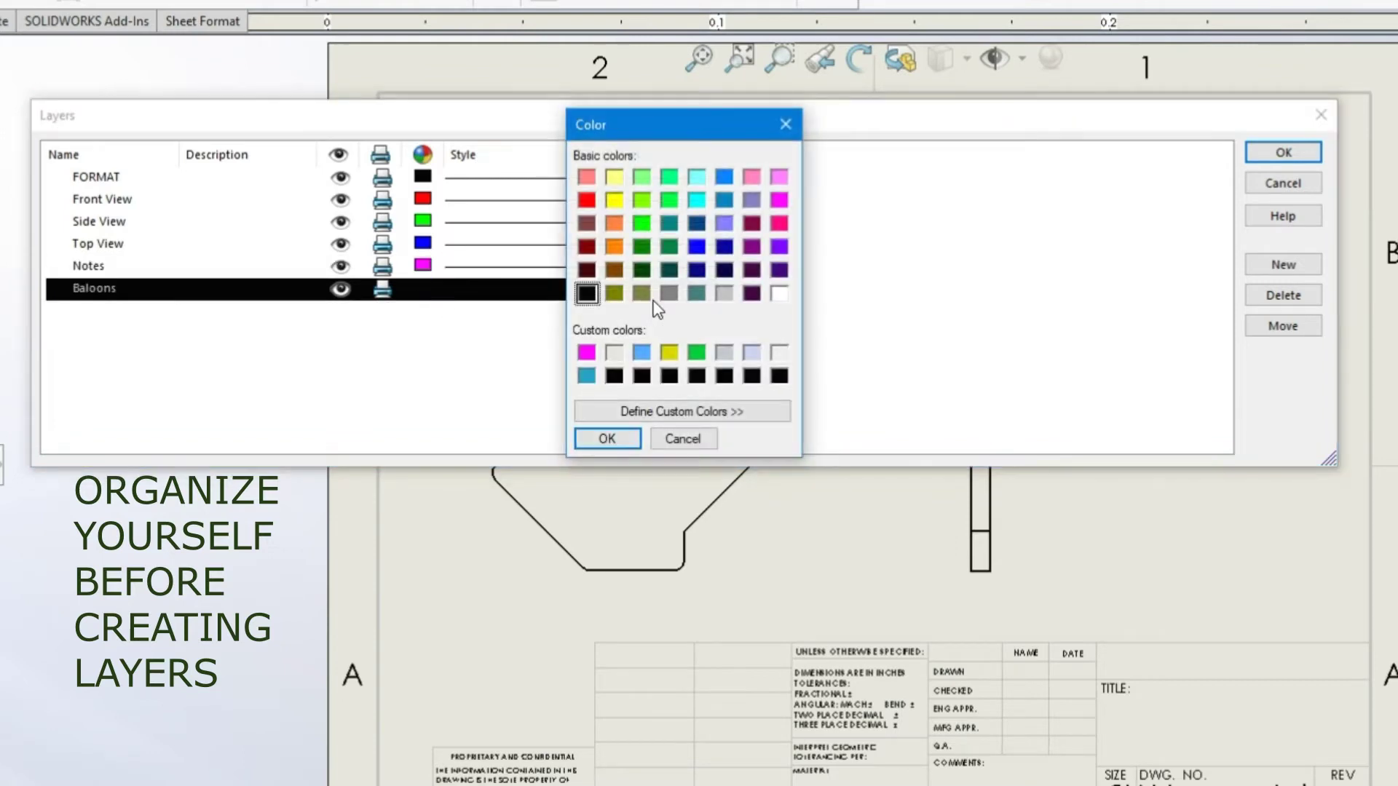
left_click(604, 439)
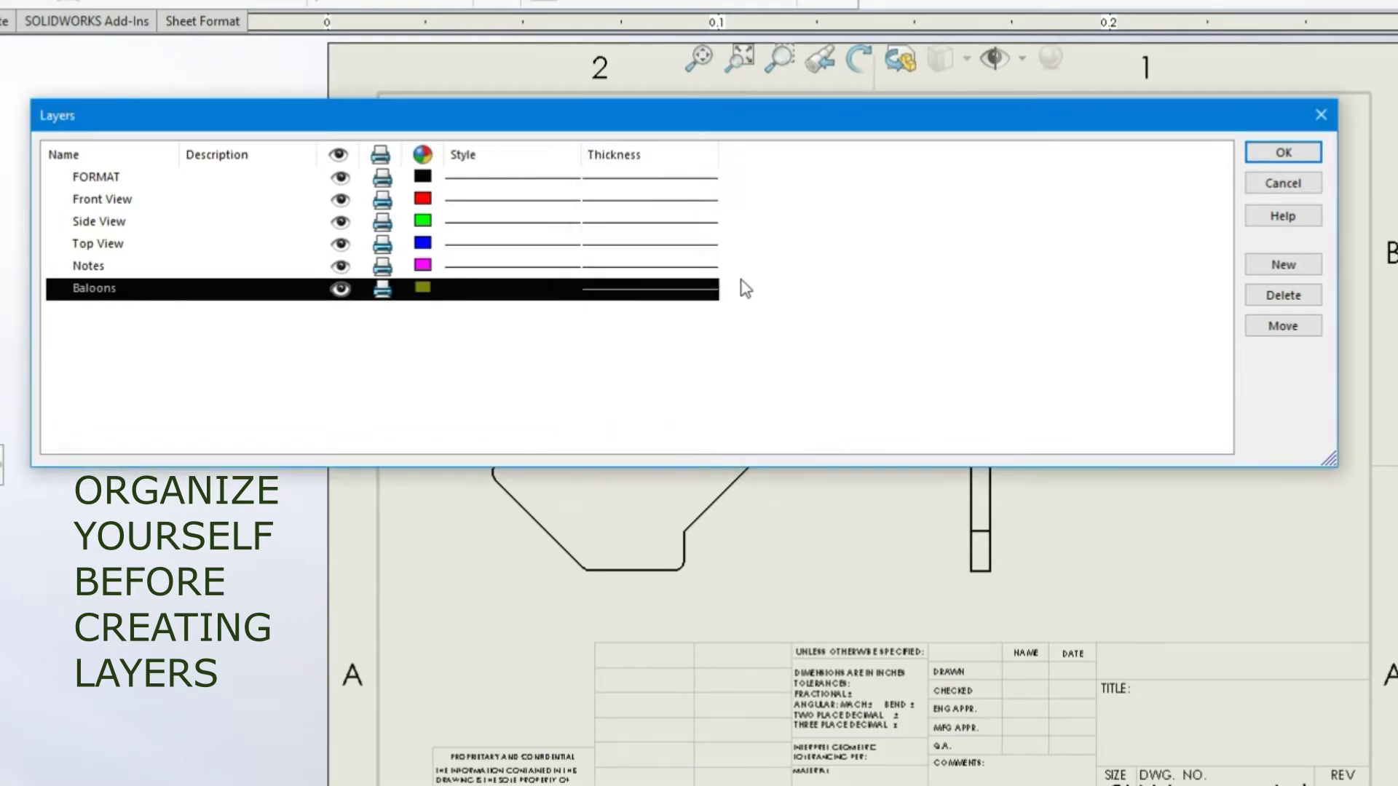
Try the Dashed line style on the Front View layer and open its line thickness options.
left_click(487, 184)
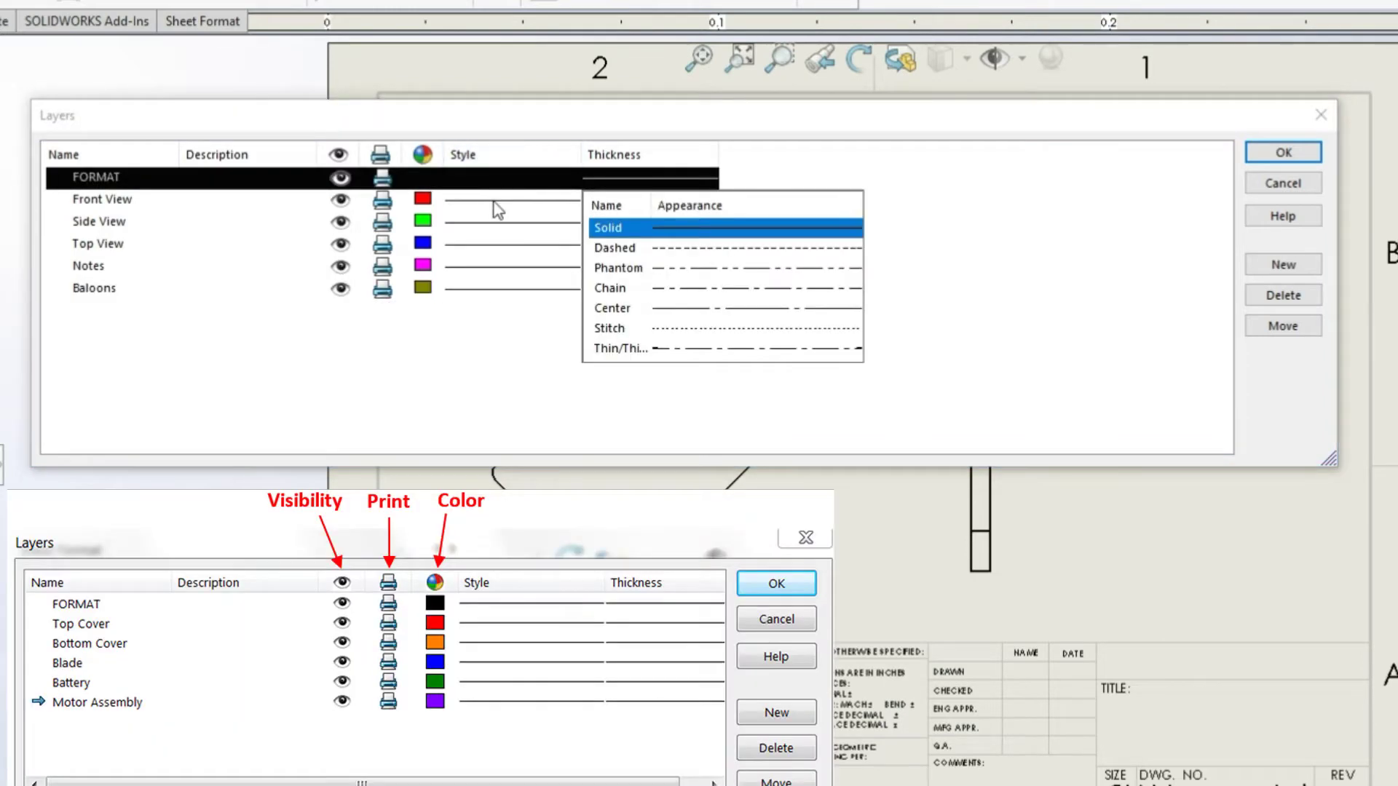
left_click(492, 209)
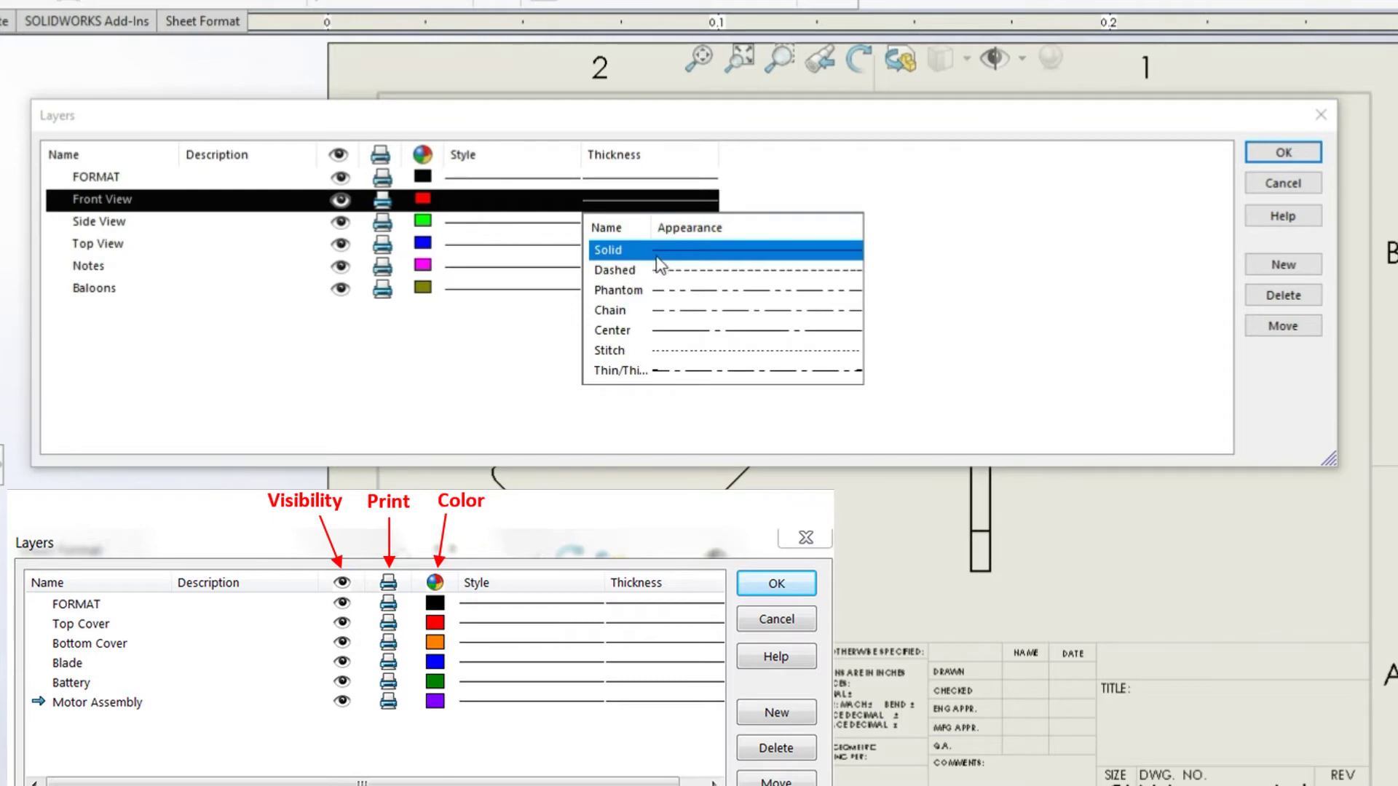
left_click(679, 271)
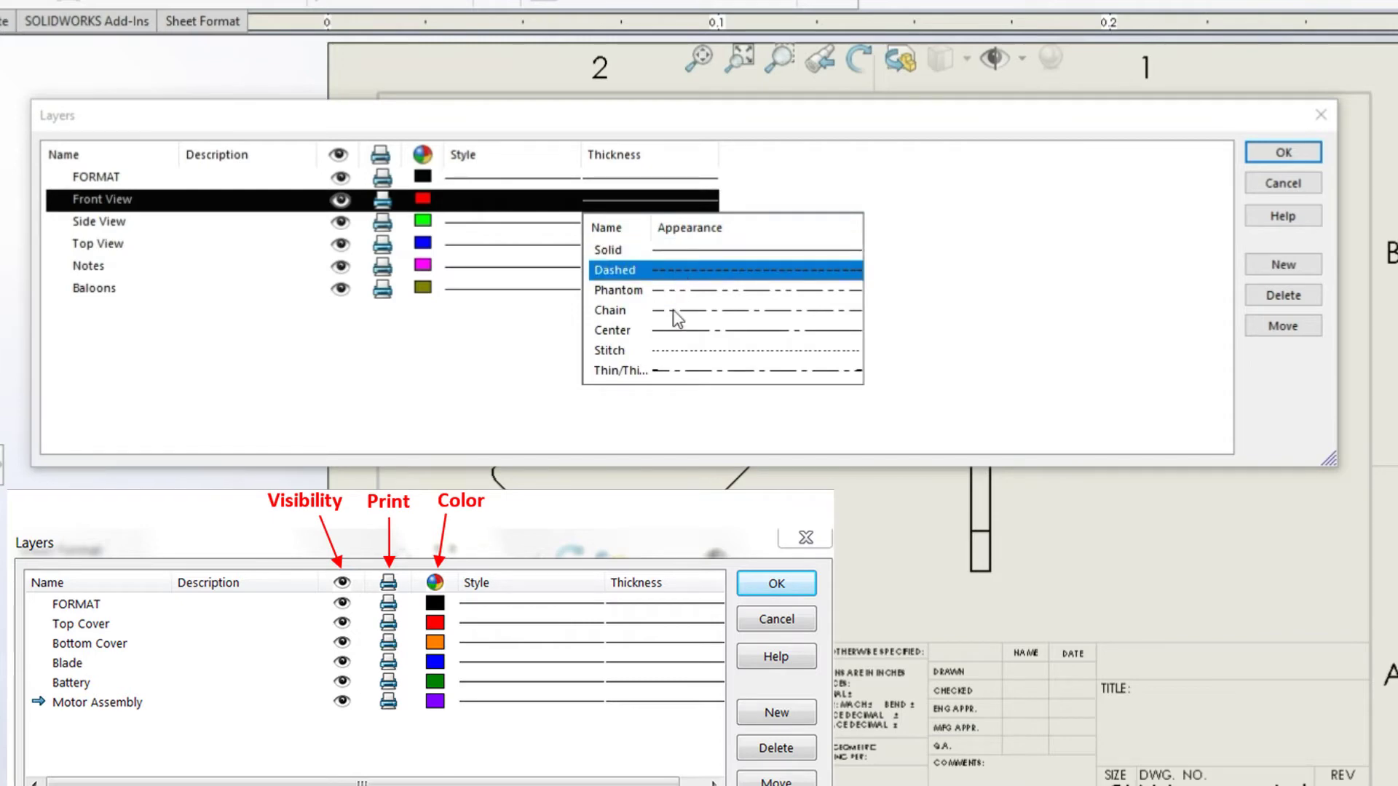
left_click(990, 329)
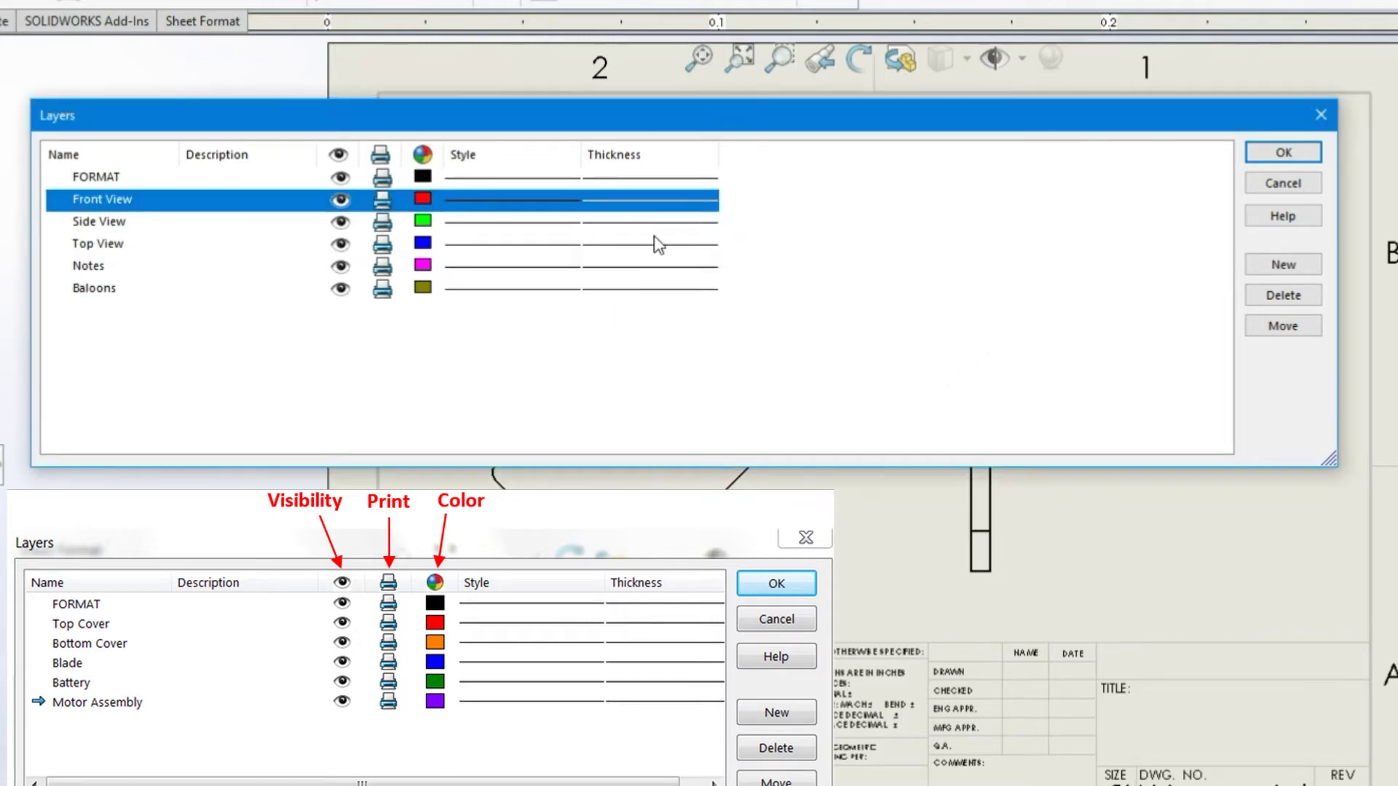
left_click(642, 210)
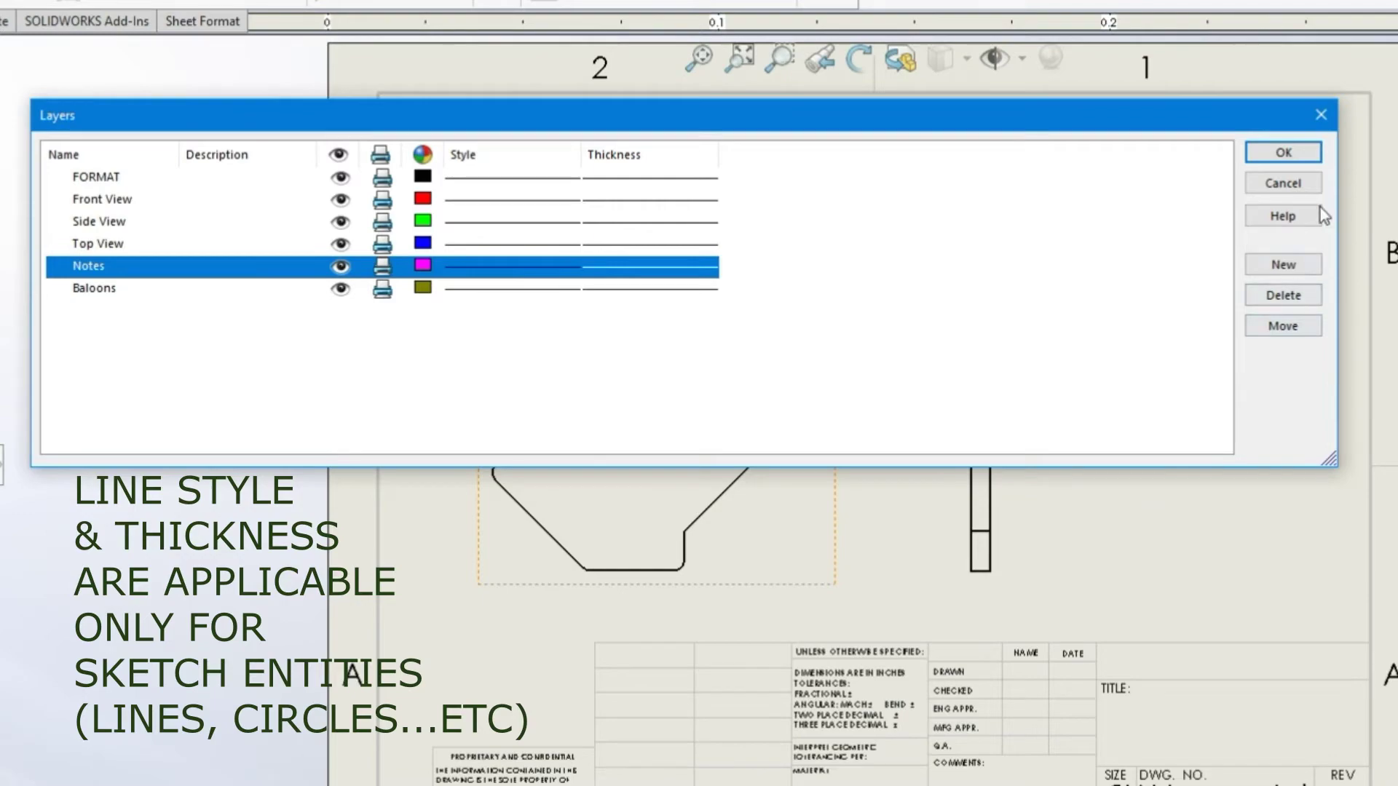
Accept the layer settings and assign the front view's component line font from selection to the Front View layer, without document defaults.
left_click(1283, 152)
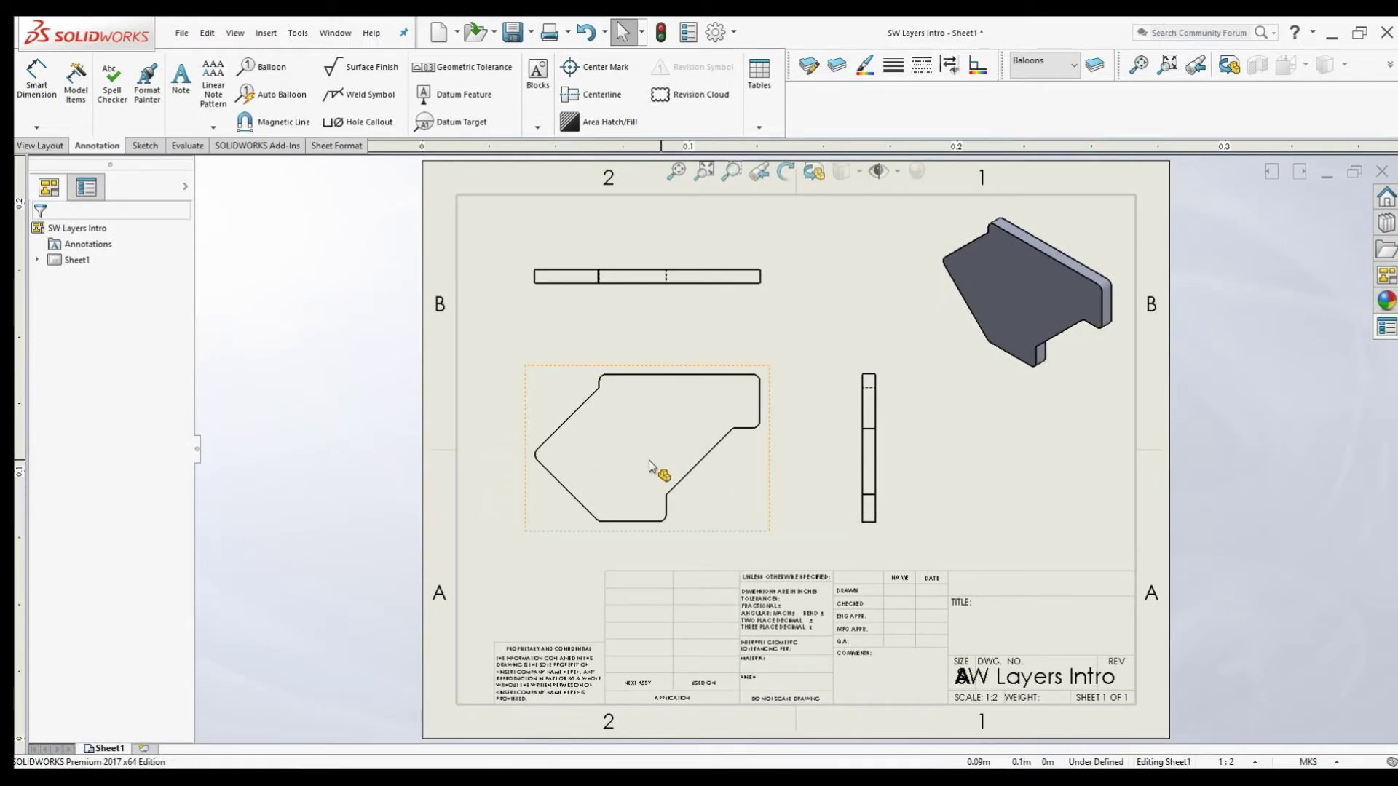
left_click(732, 483)
right_click(734, 482)
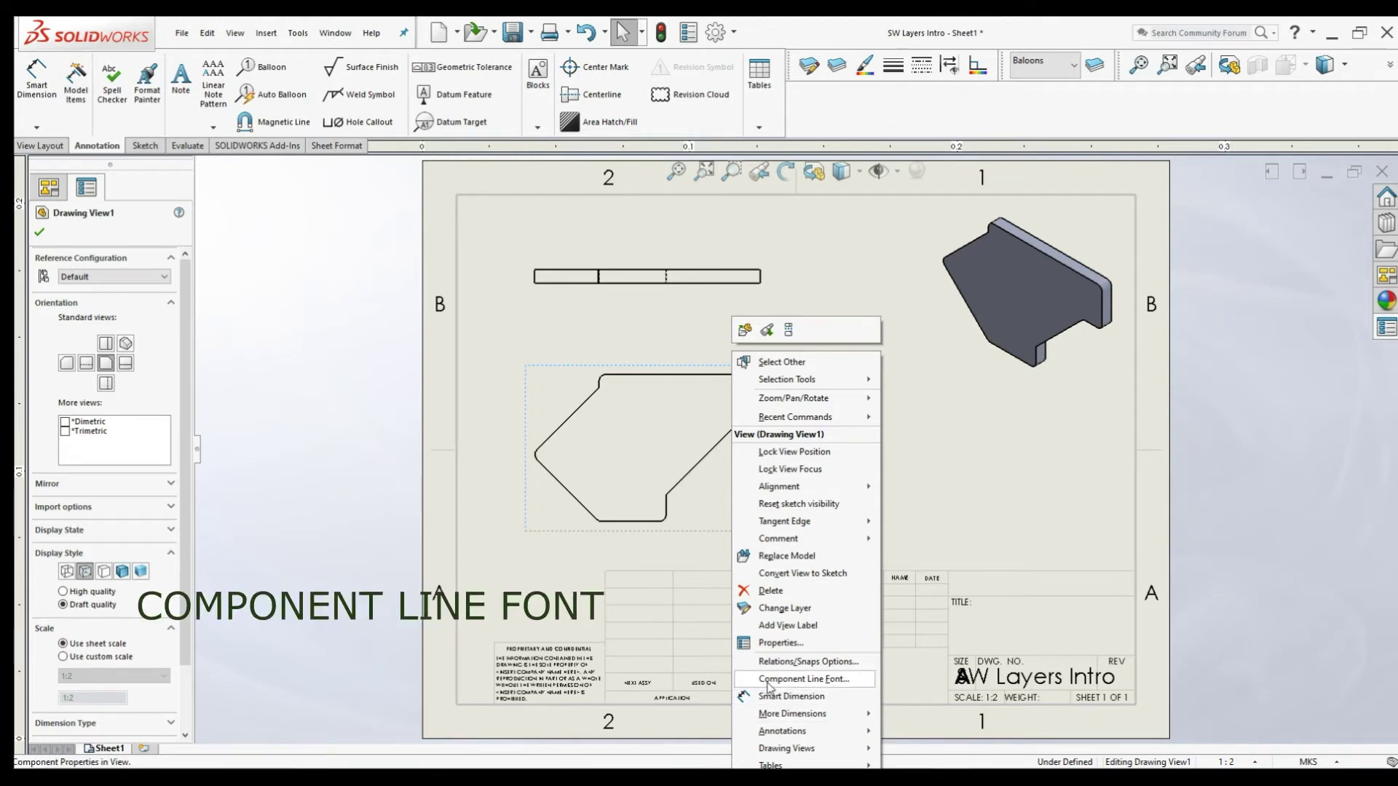
left_click(768, 679)
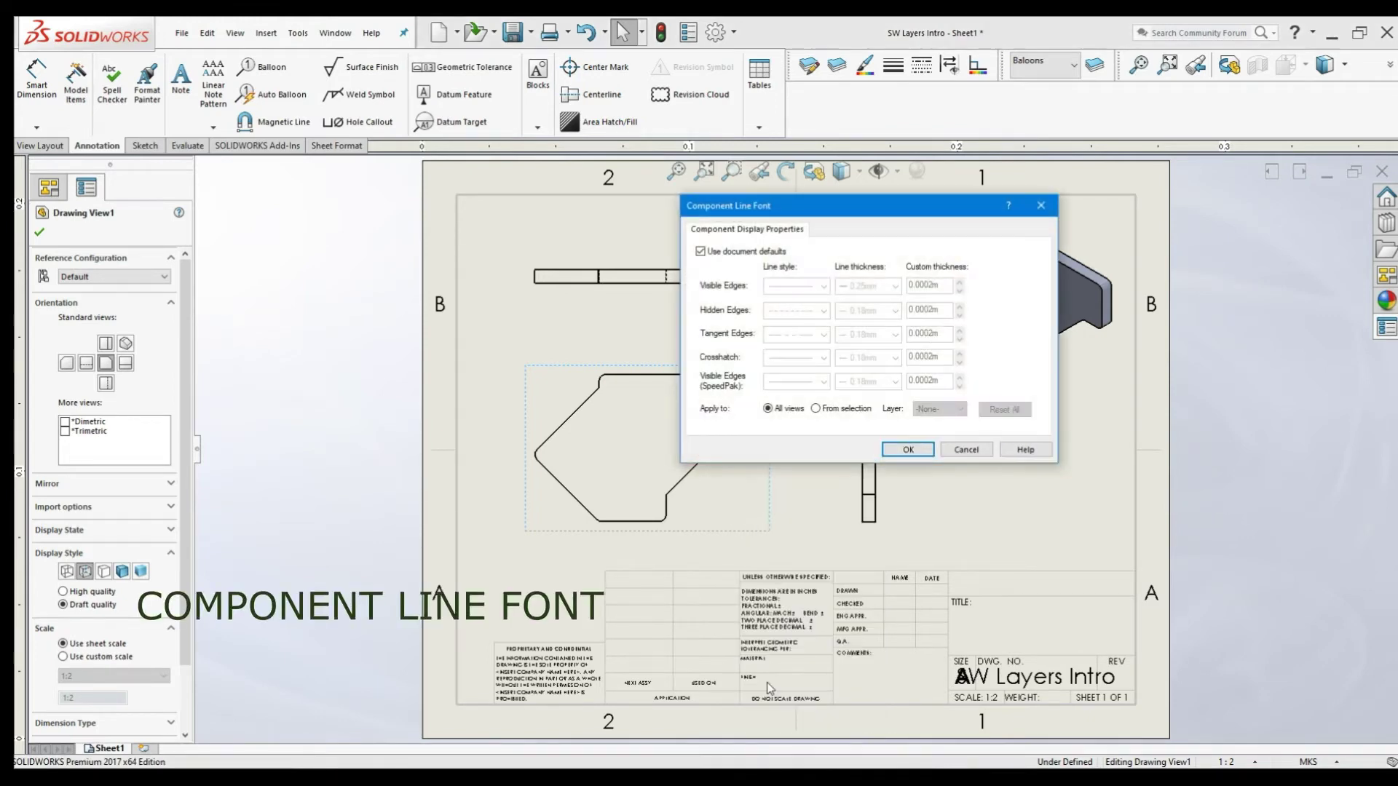
left_click_drag(856, 208, 498, 184)
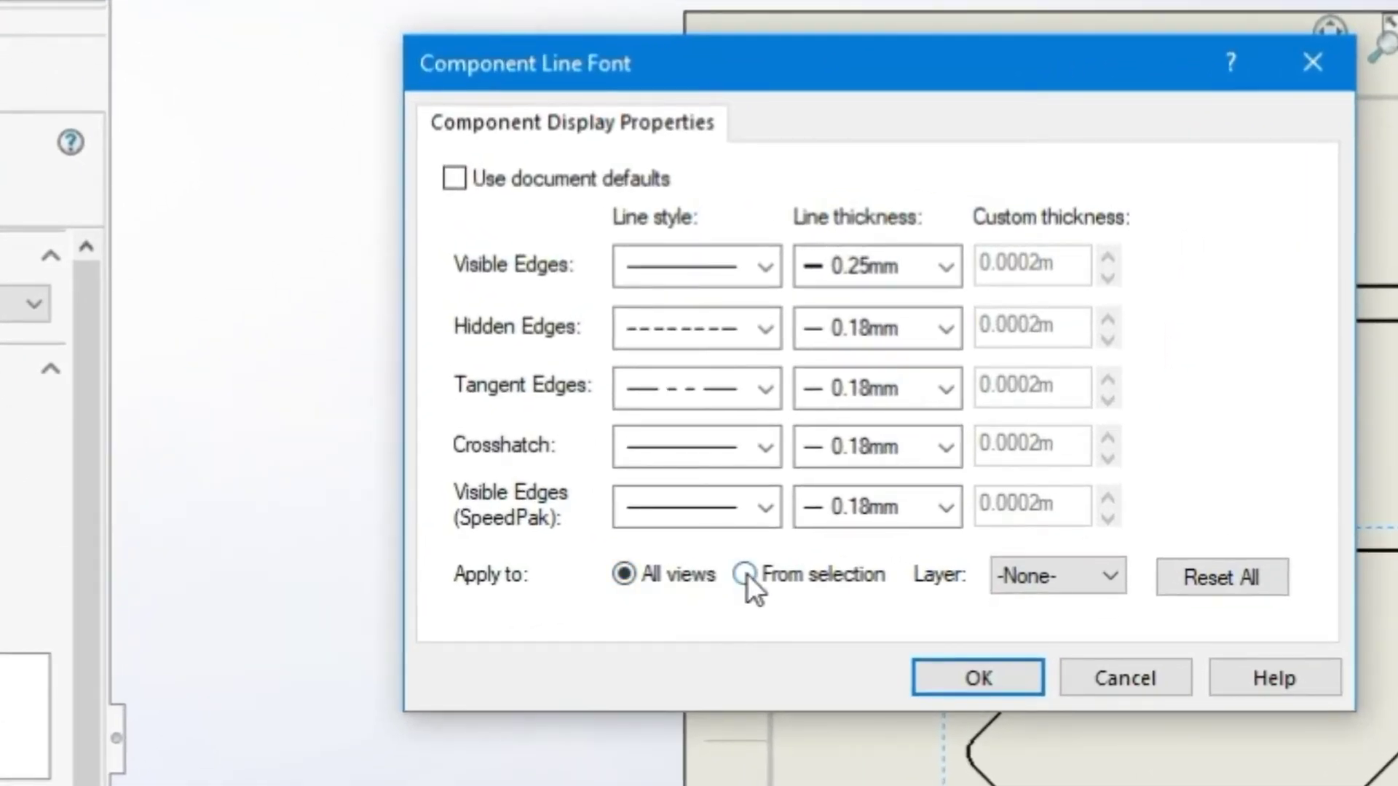
left_click(744, 574)
left_click(1016, 581)
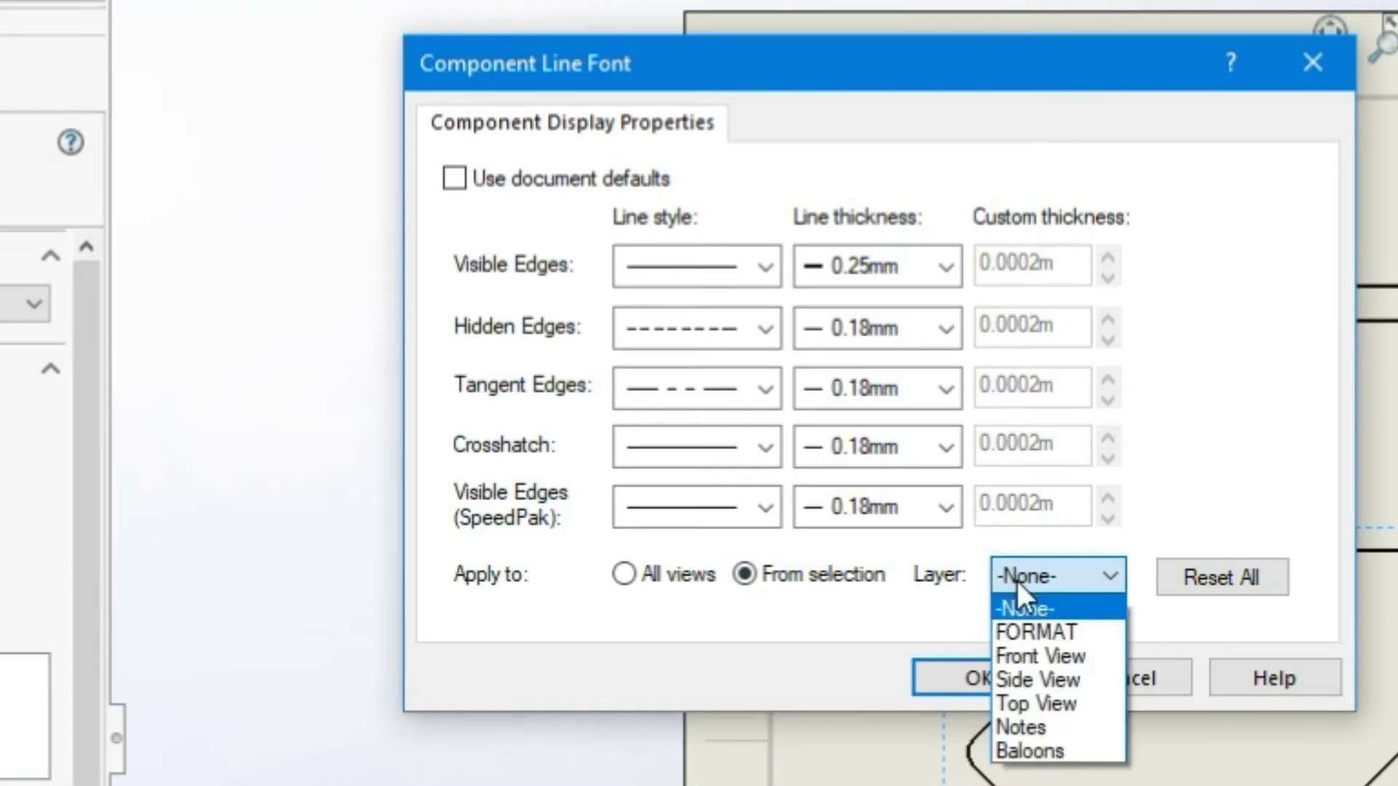
left_click(1015, 658)
left_click(1011, 684)
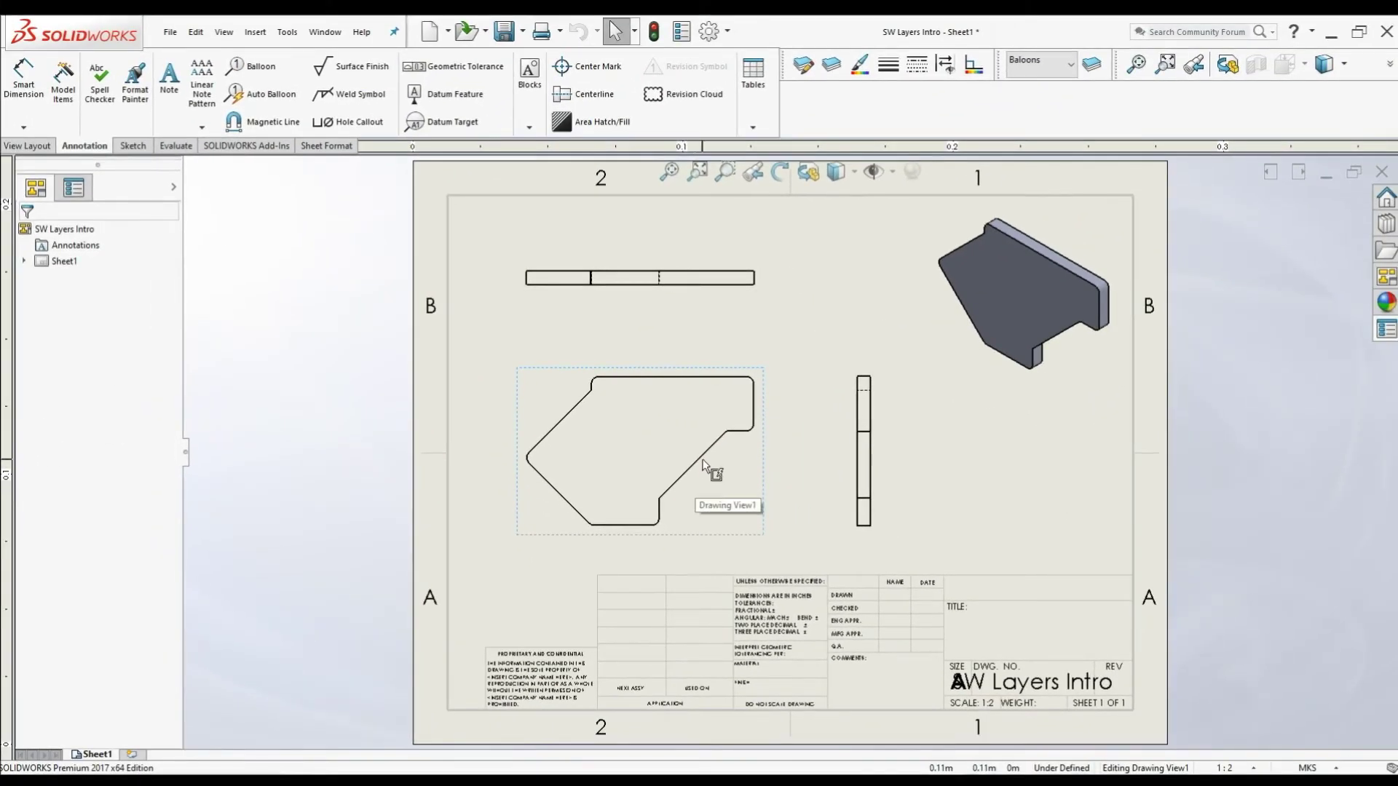
Check the layer assigned in the front view's component line font settings and accept them.
left_click(703, 464)
right_click(703, 466)
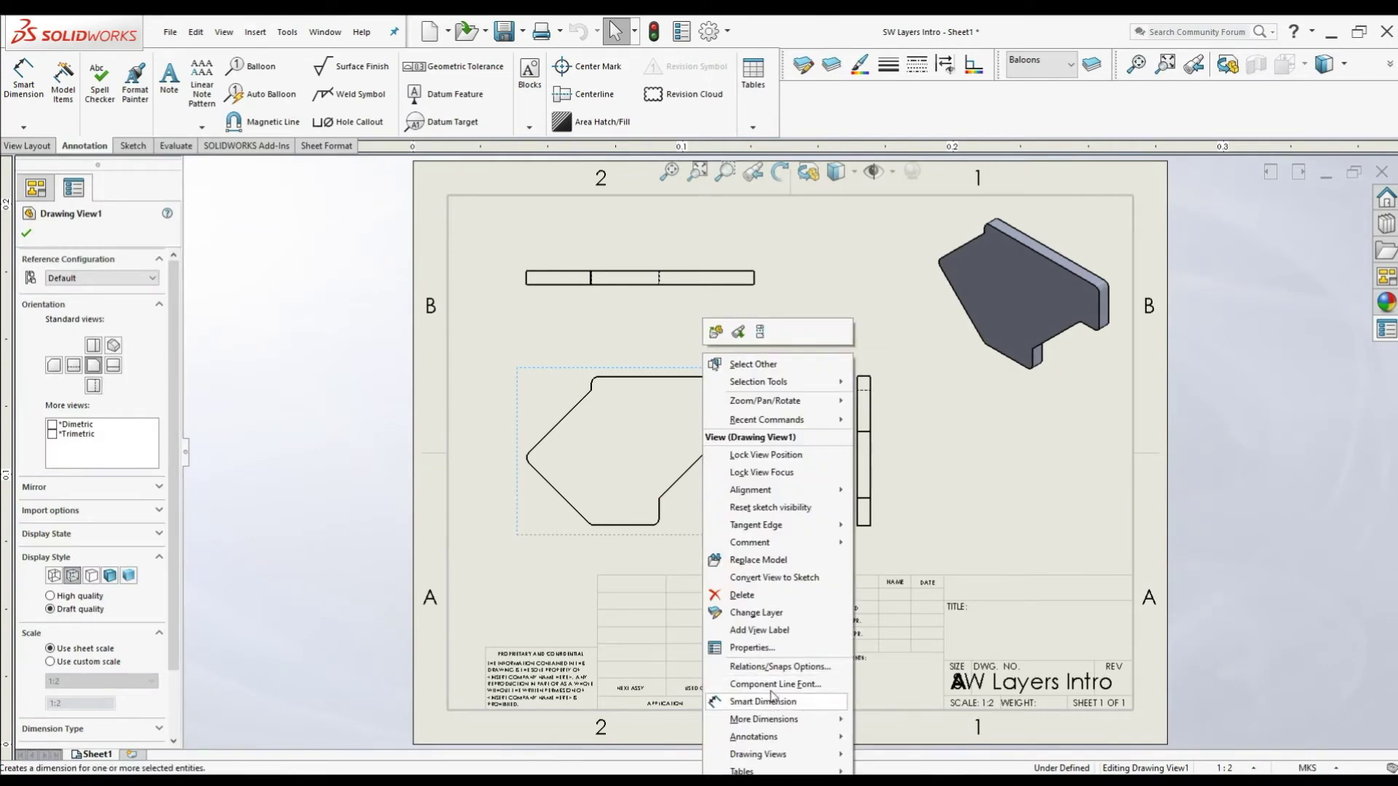
left_click(774, 684)
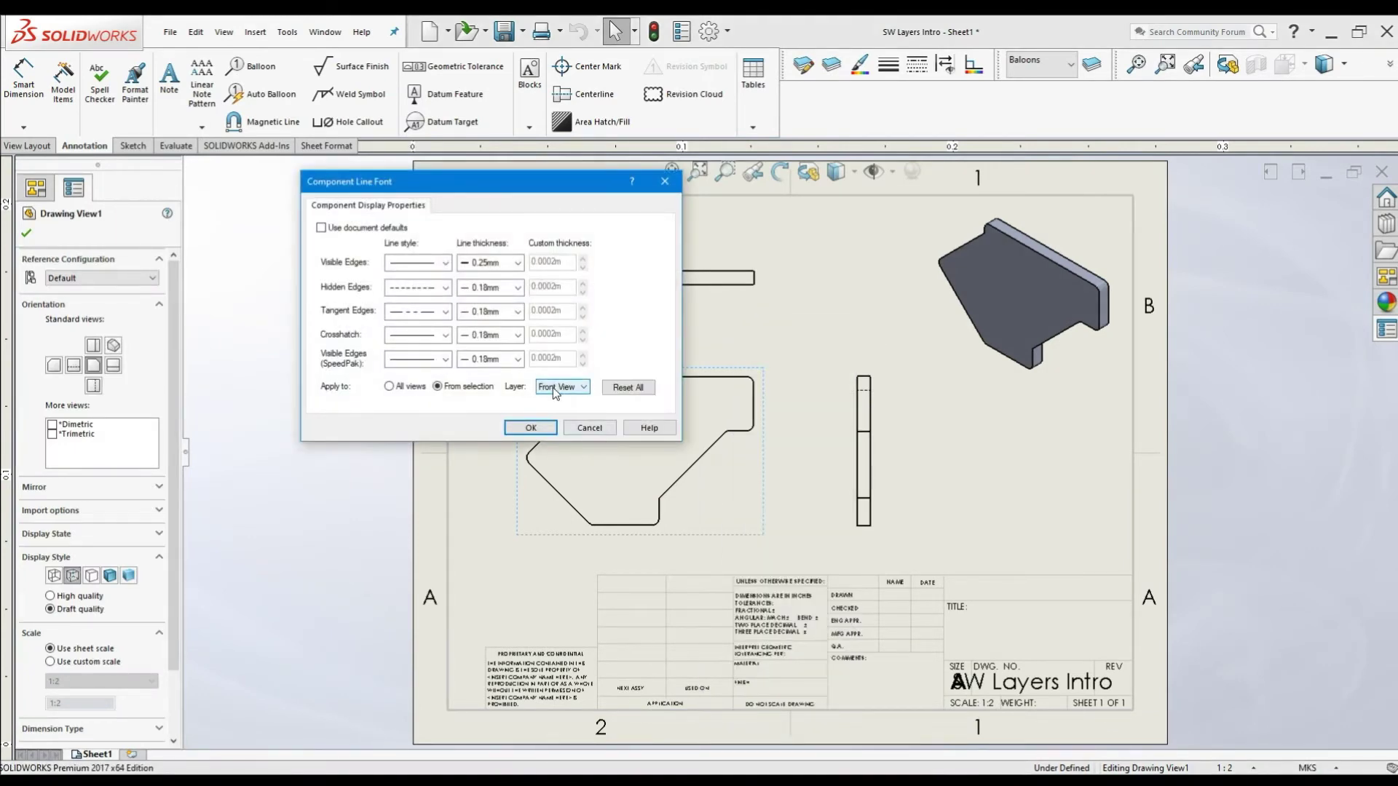
left_click(552, 387)
left_click(531, 427)
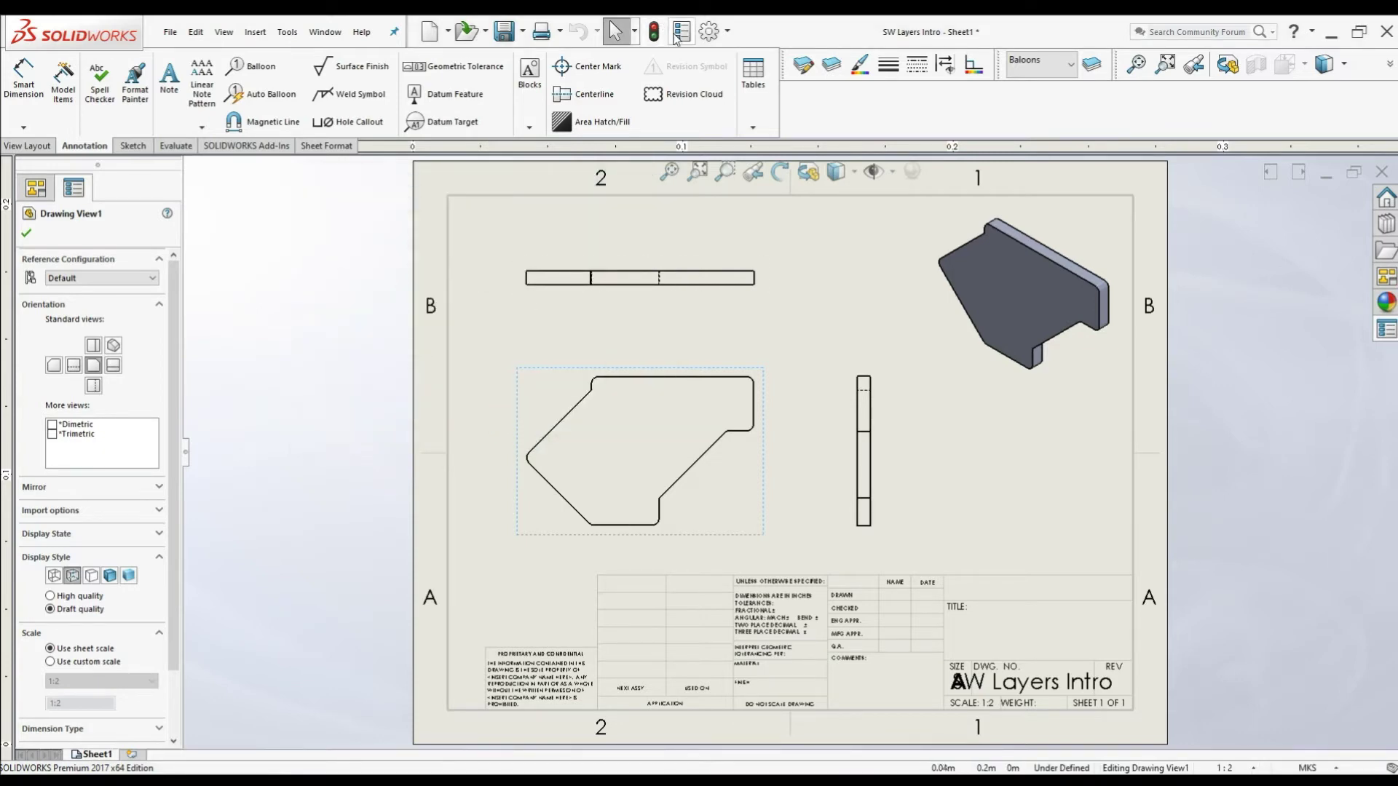
Turn off document defaults for the top view's component line font and assign it from selection to the Top View layer.
left_click(645, 288)
right_click(645, 289)
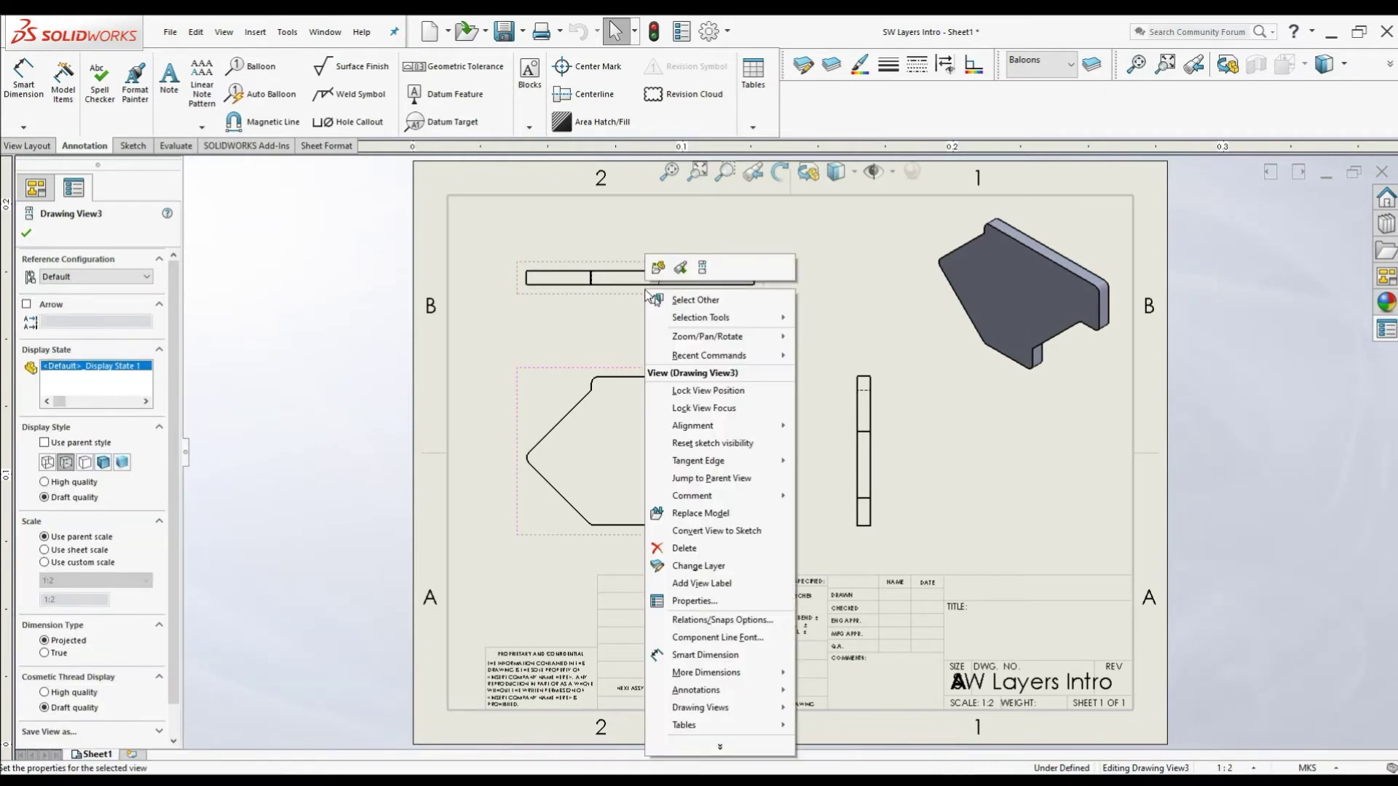
left_click(697, 639)
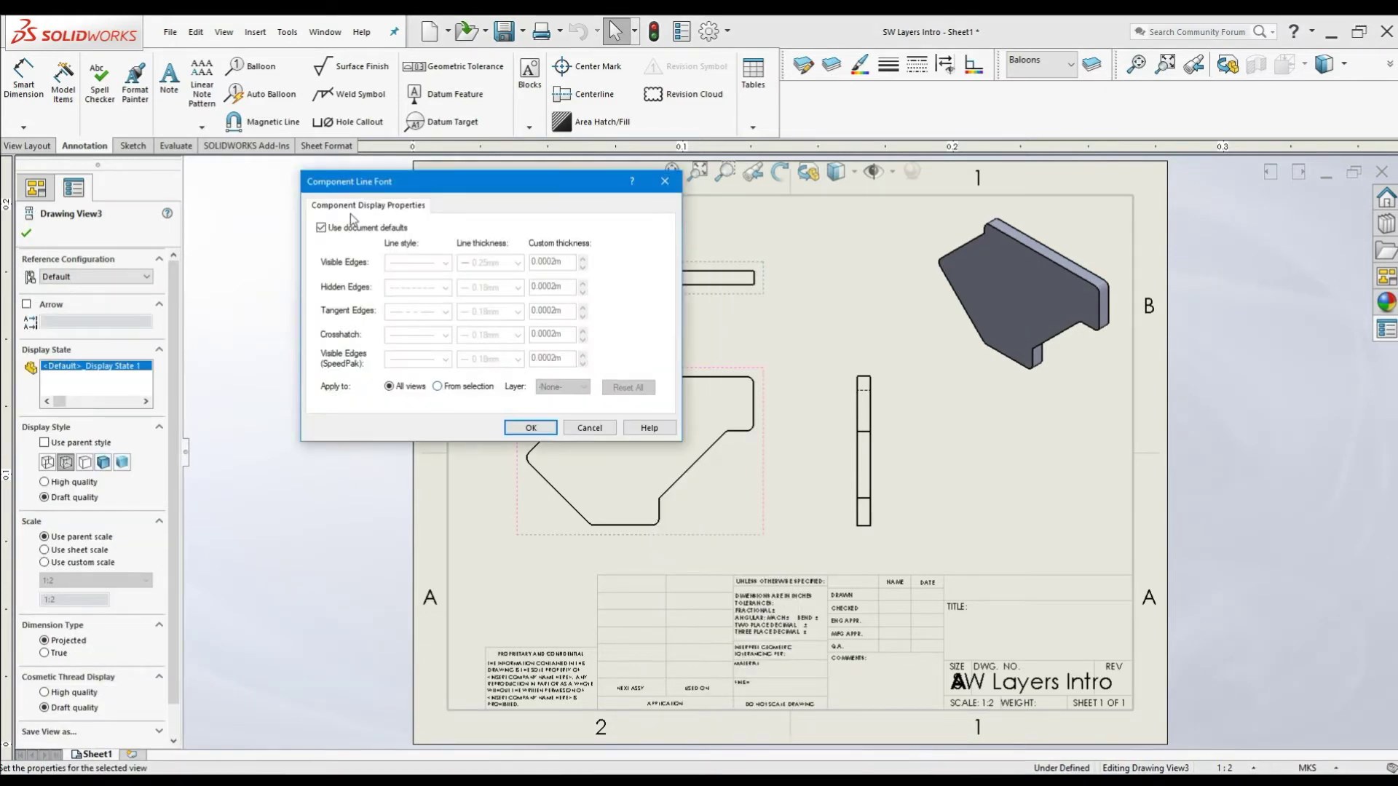
left_click(320, 228)
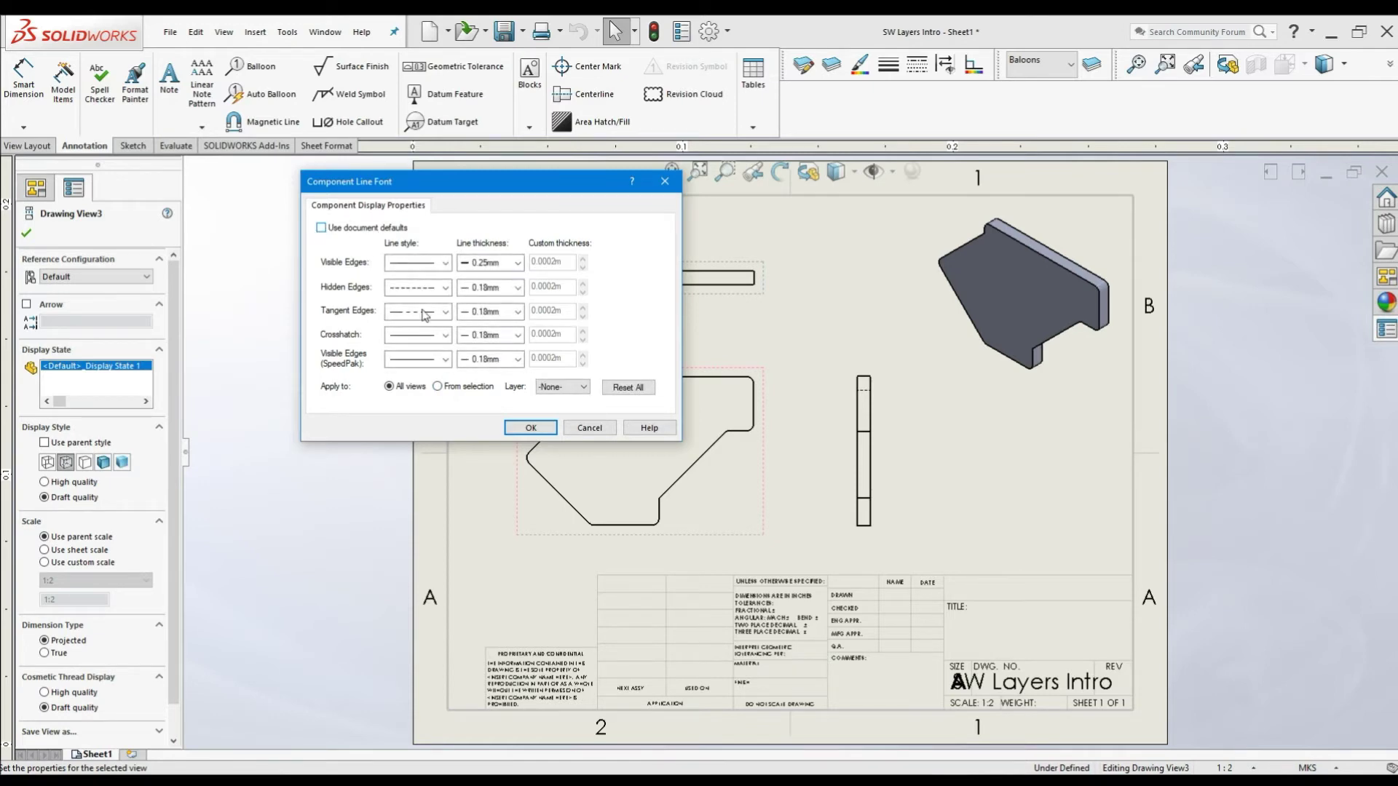
left_click(438, 389)
left_click(561, 386)
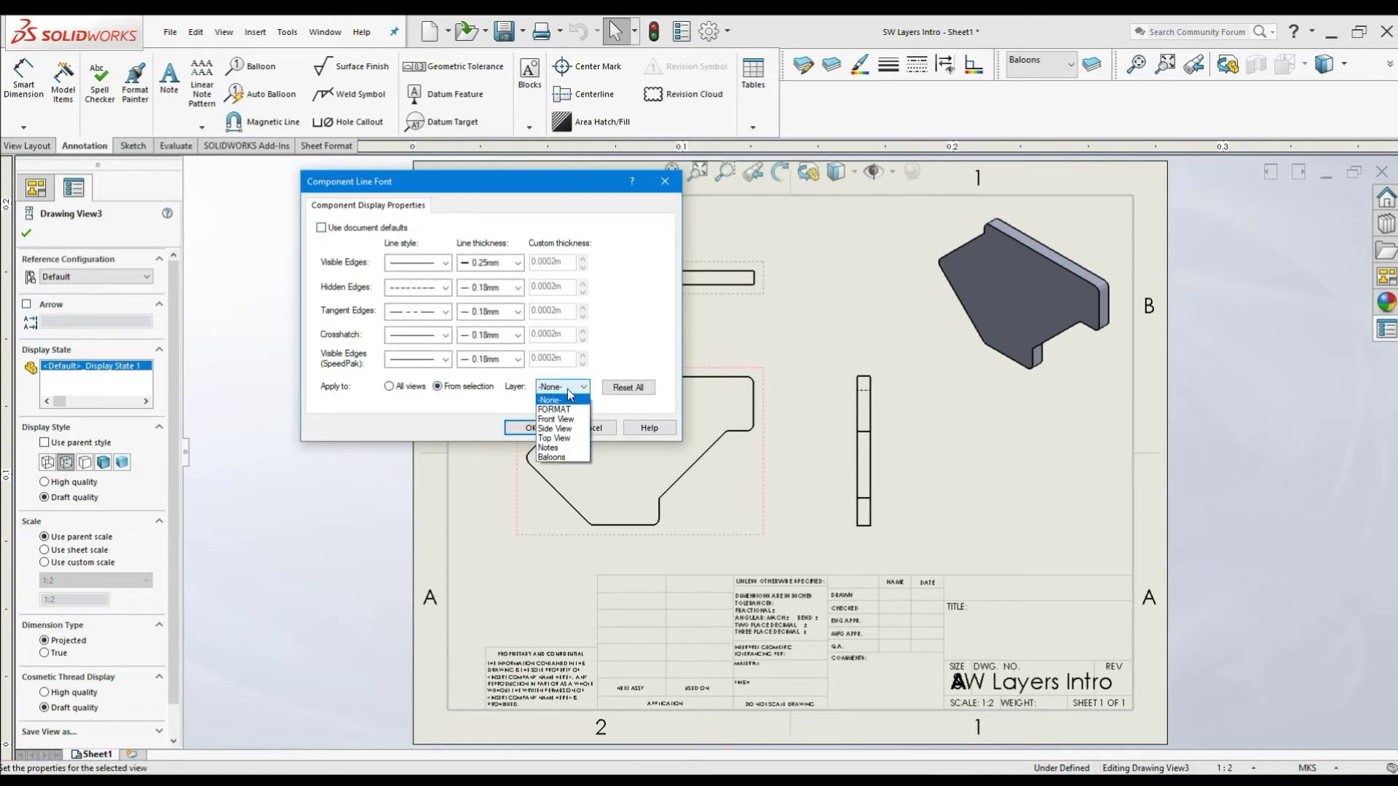
left_click(548, 429)
left_click(562, 387)
left_click(553, 438)
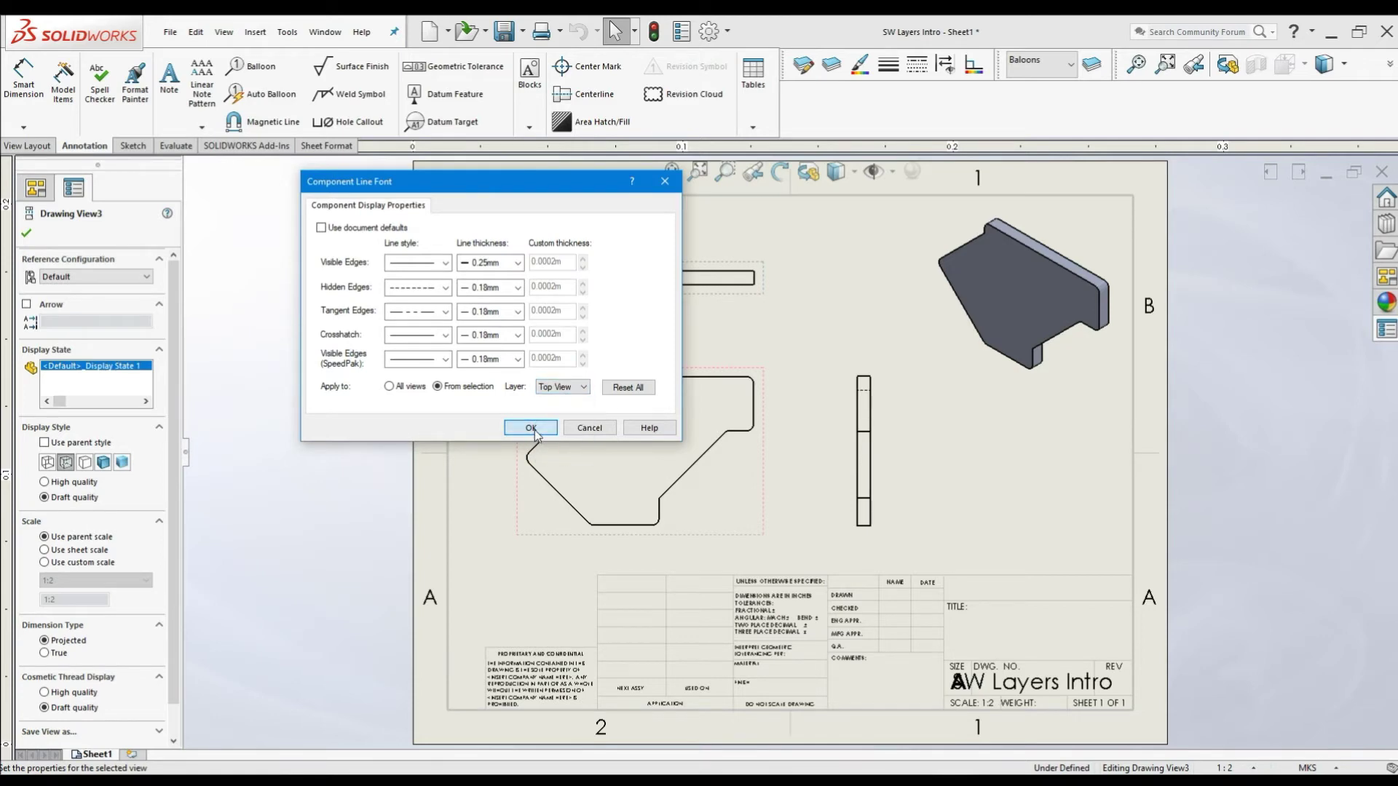
left_click(521, 427)
left_click(827, 311)
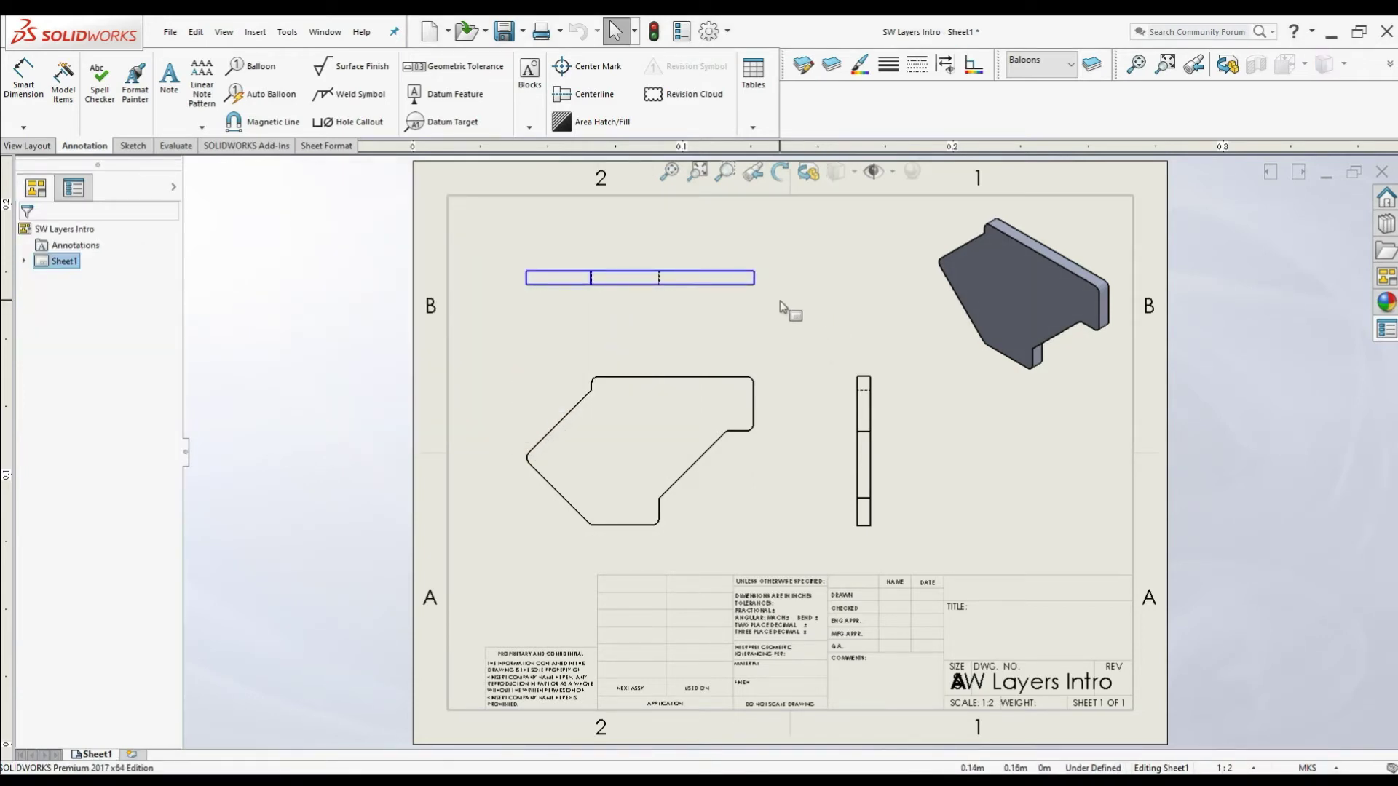
Turn off document defaults for the side view's component line font and assign it from selection to the Side View layer.
left_click(851, 417)
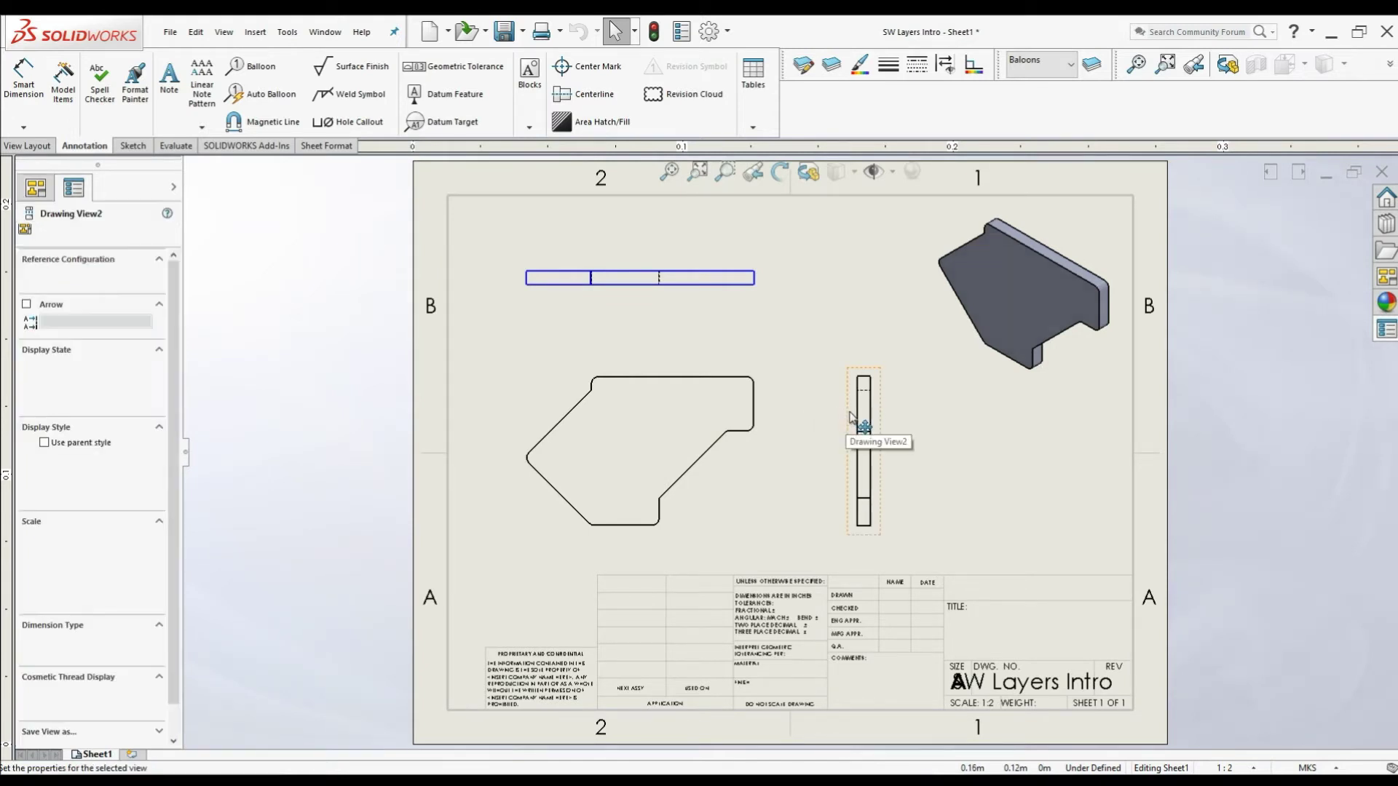
right_click(850, 418)
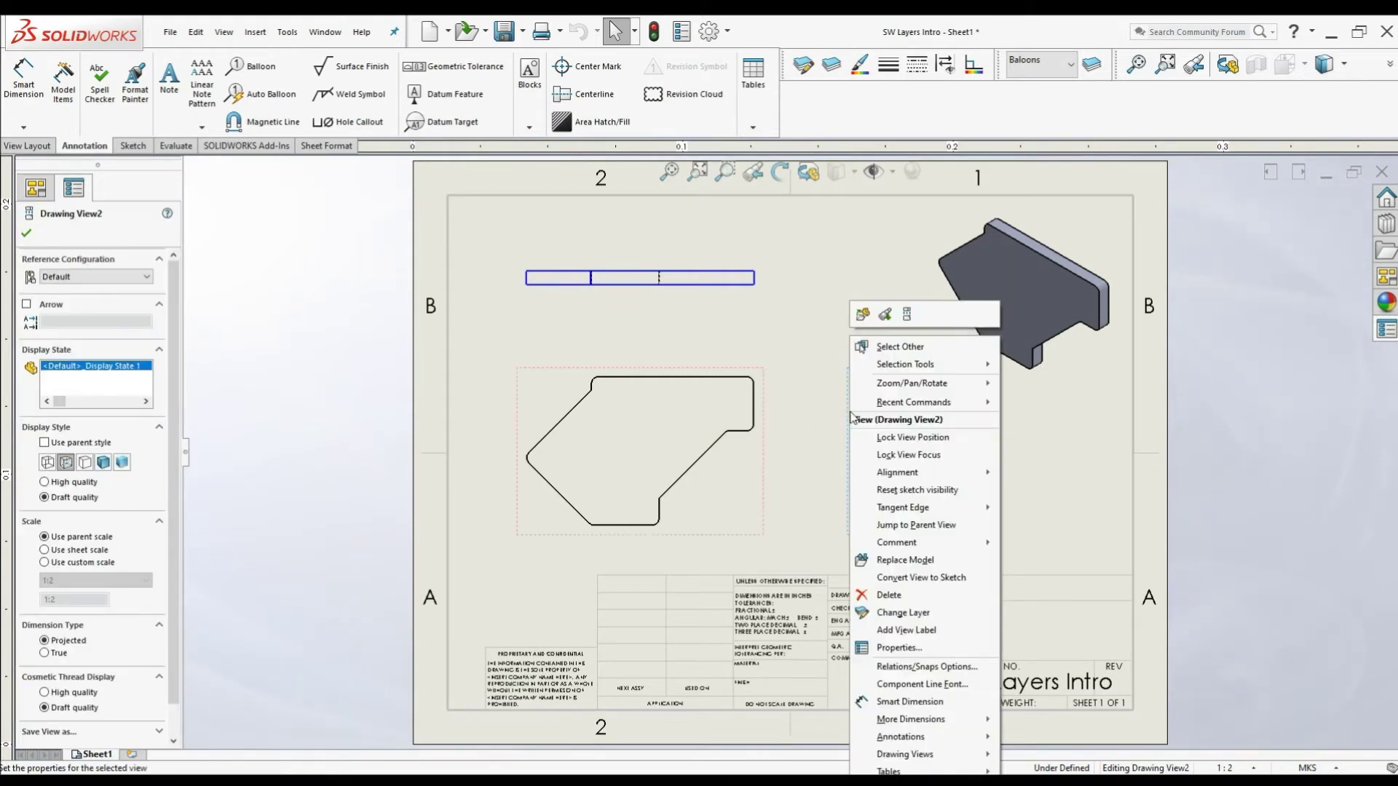
left_click(920, 685)
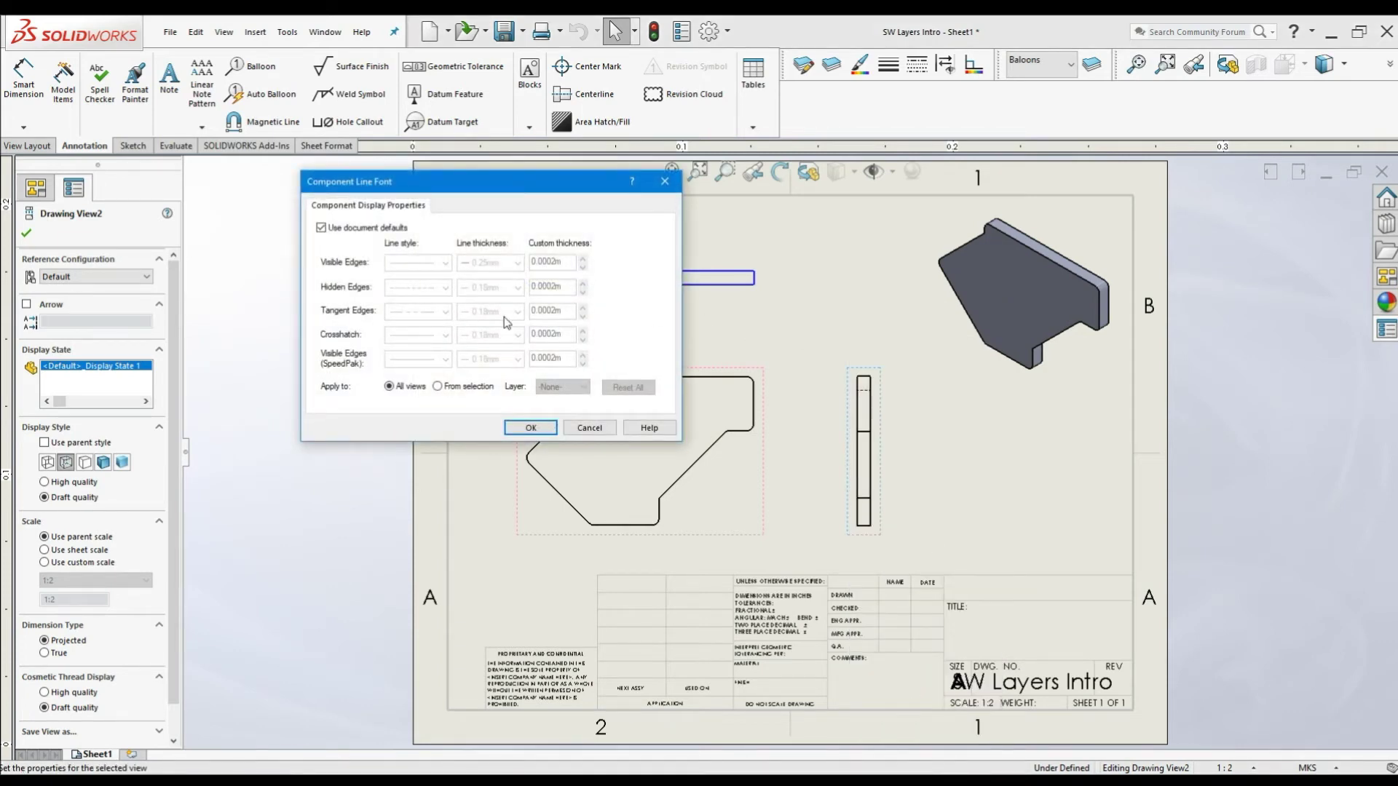
left_click(321, 229)
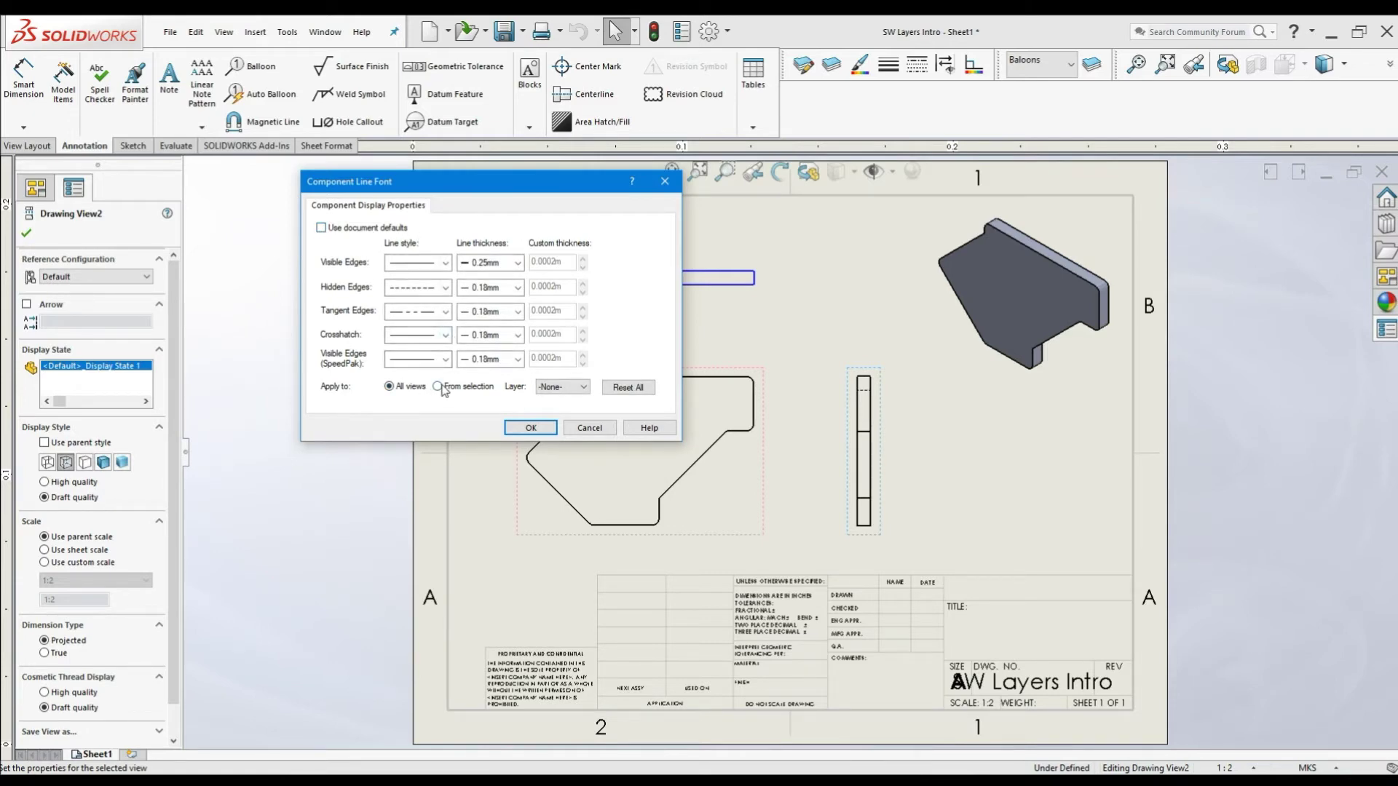
left_click(546, 391)
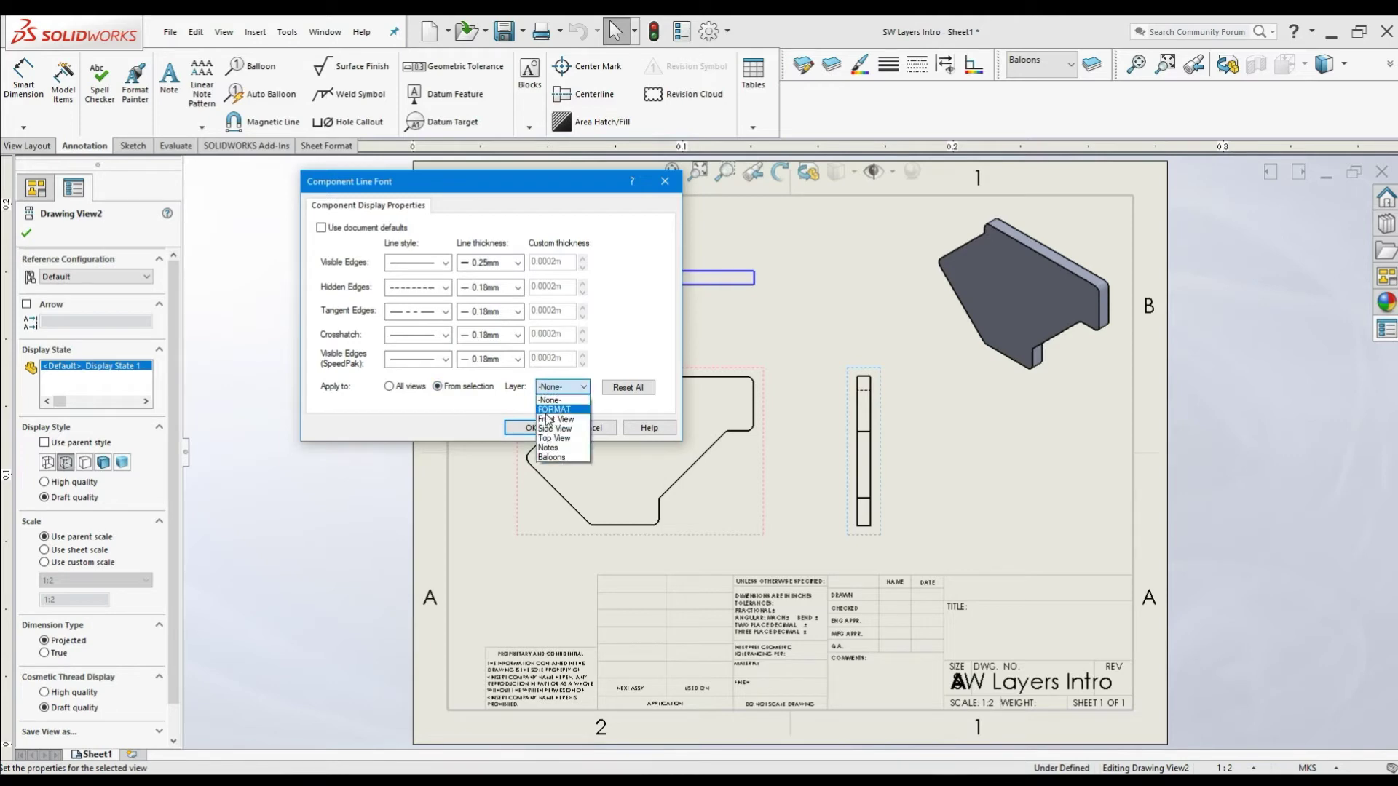
left_click(549, 429)
left_click(518, 427)
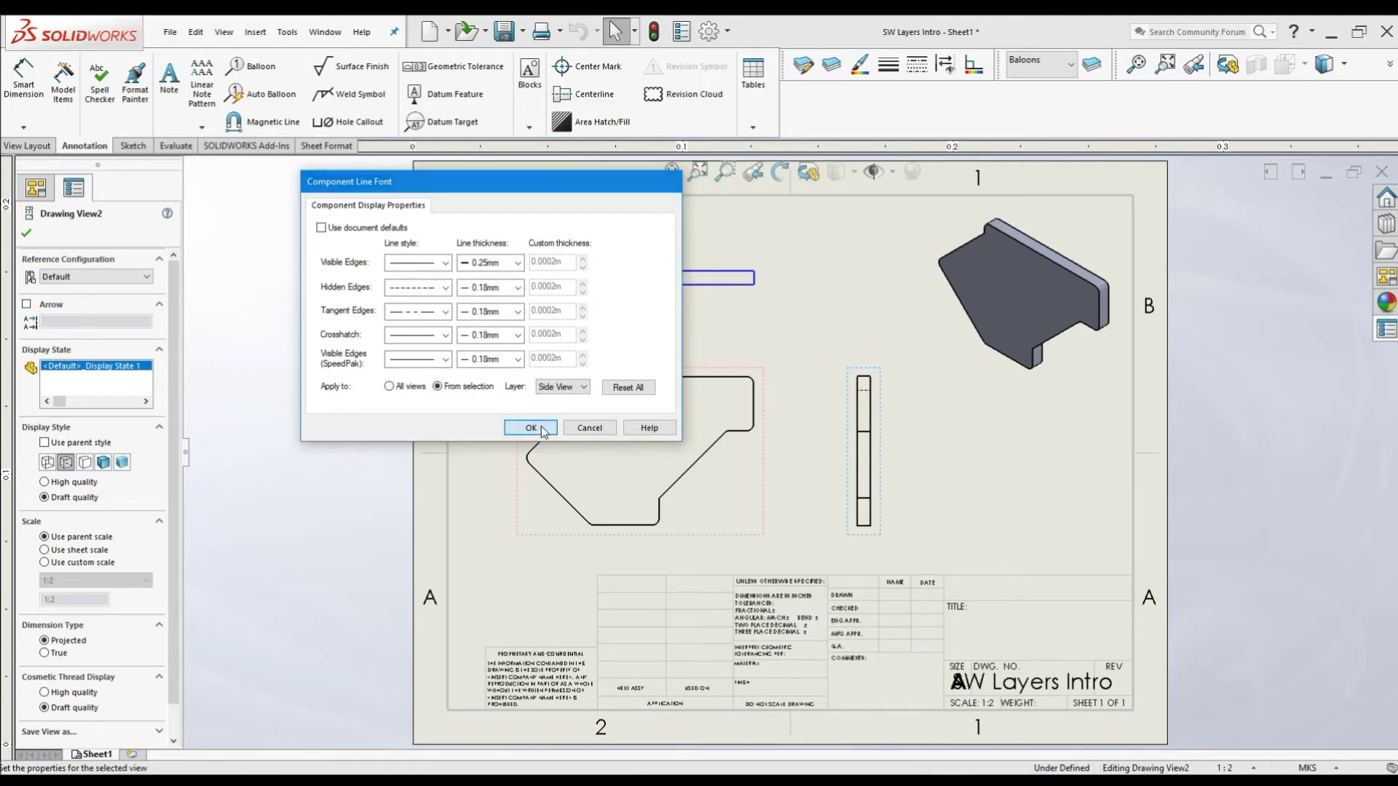
left_click(941, 445)
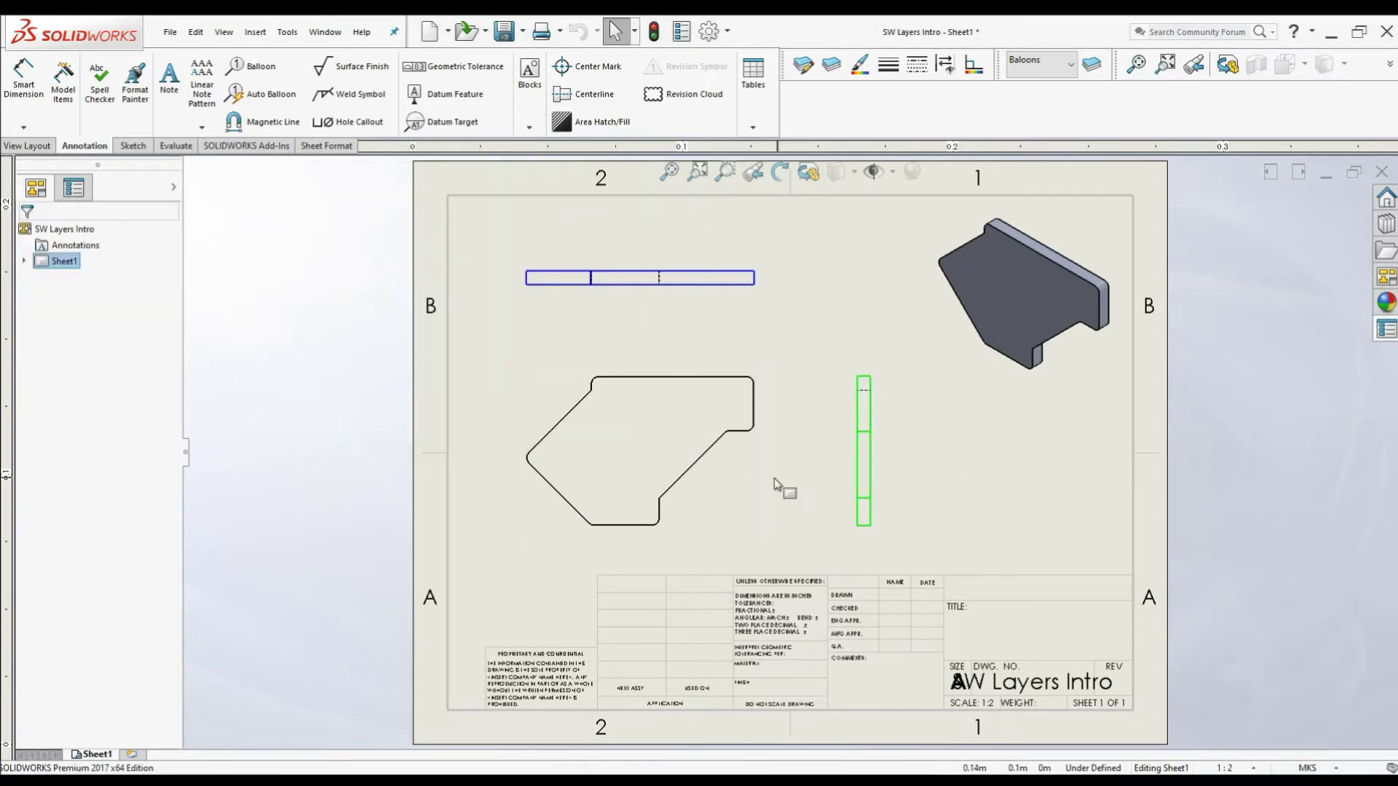
Assign the front view's component line font to the Baloons layer and save the drawing.
left_click(832, 65)
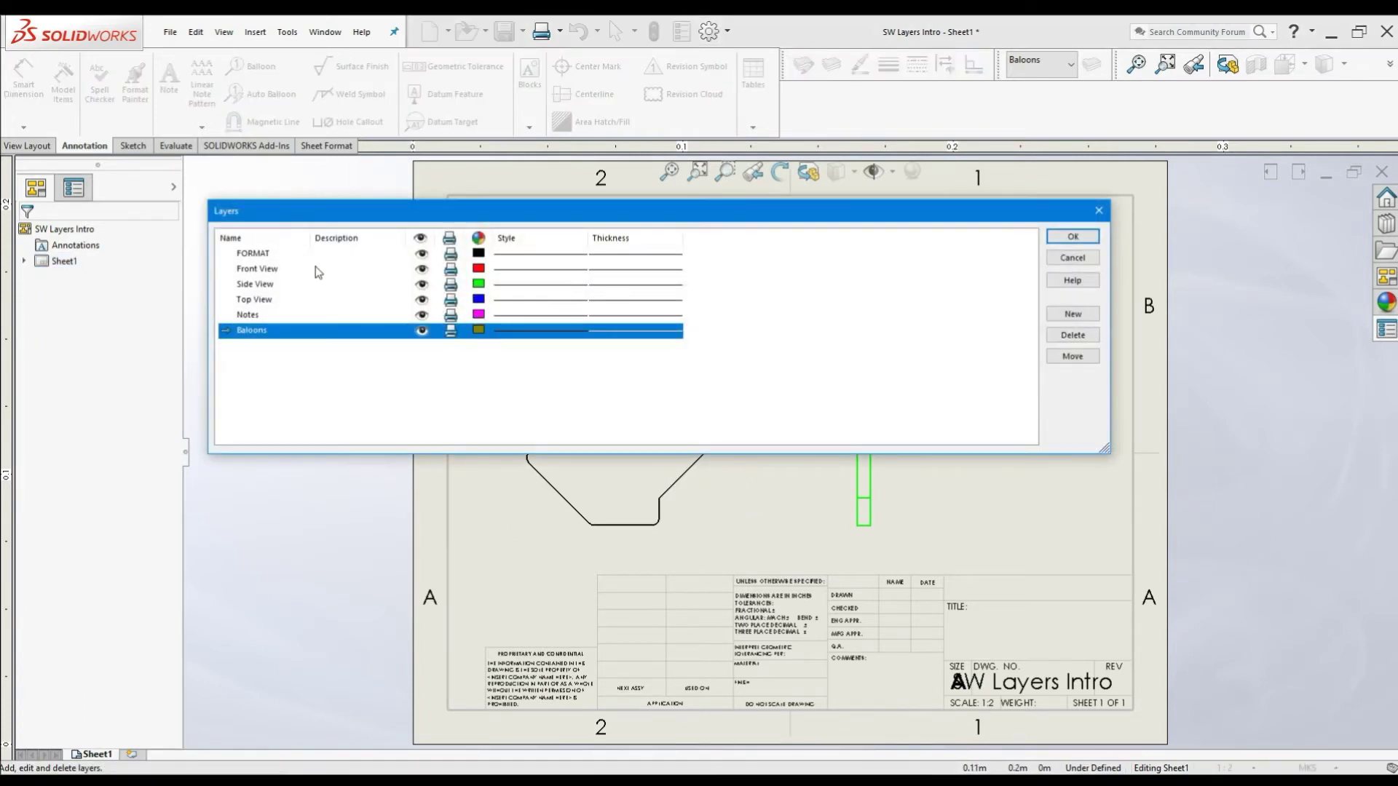
left_click(1072, 236)
left_click(642, 400)
right_click(642, 400)
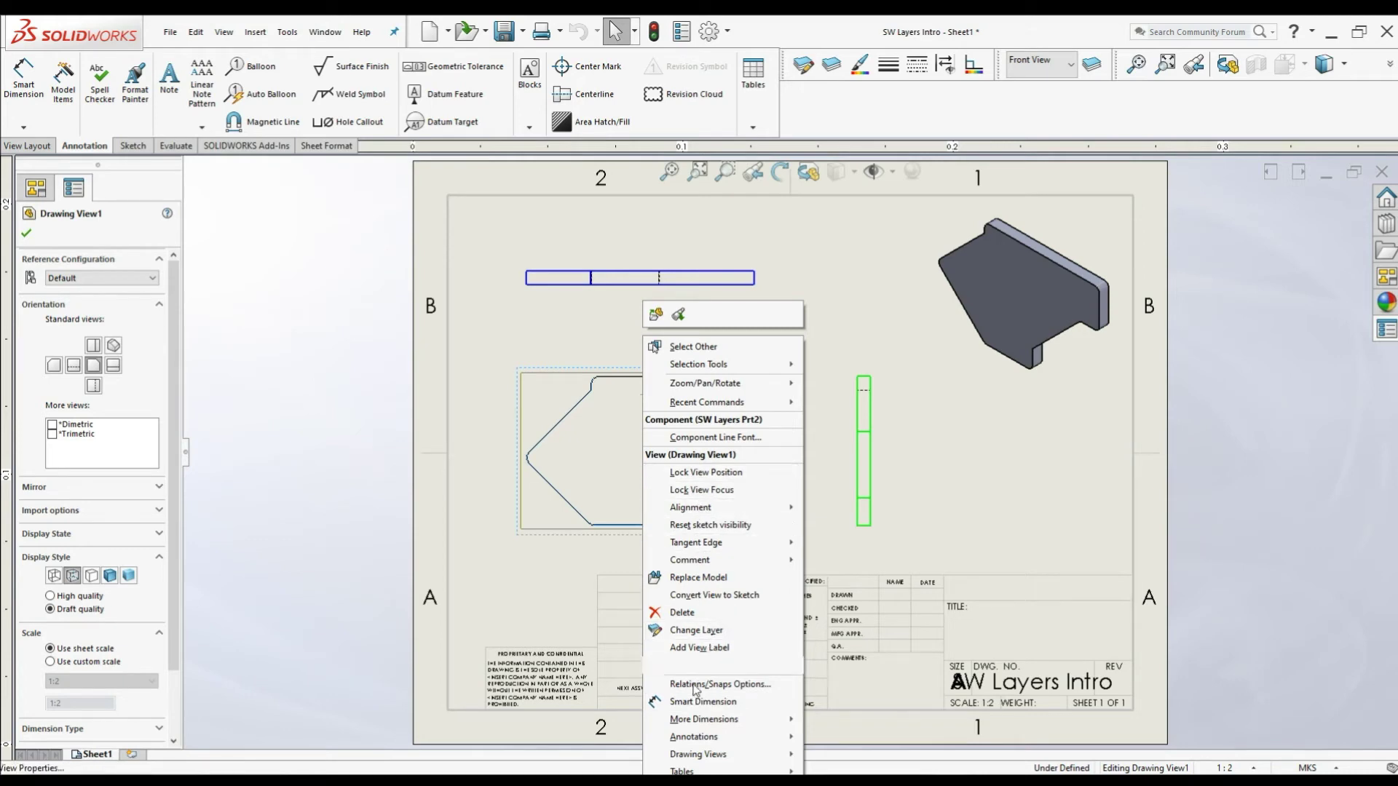
right_click(542, 509)
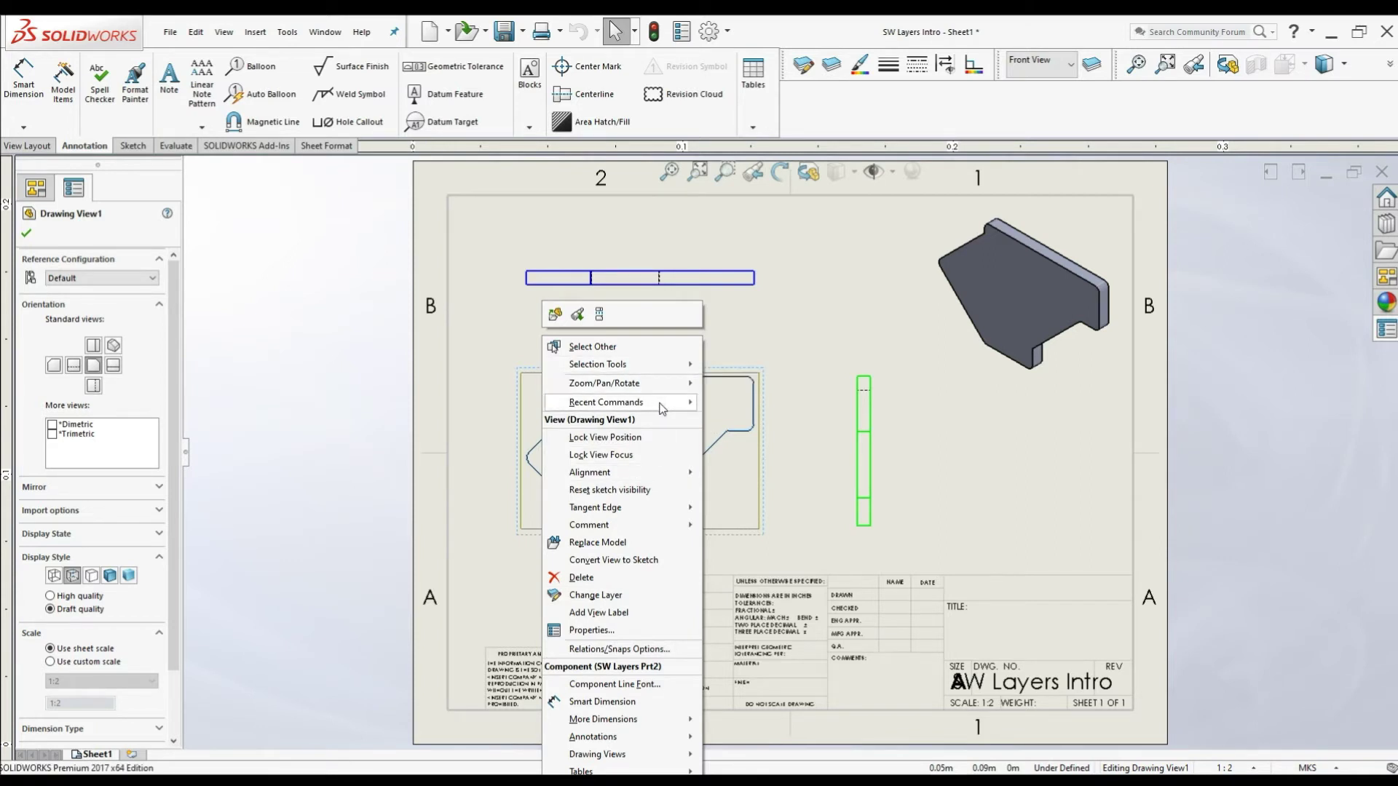
mouse_move(663, 409)
left_click(746, 419)
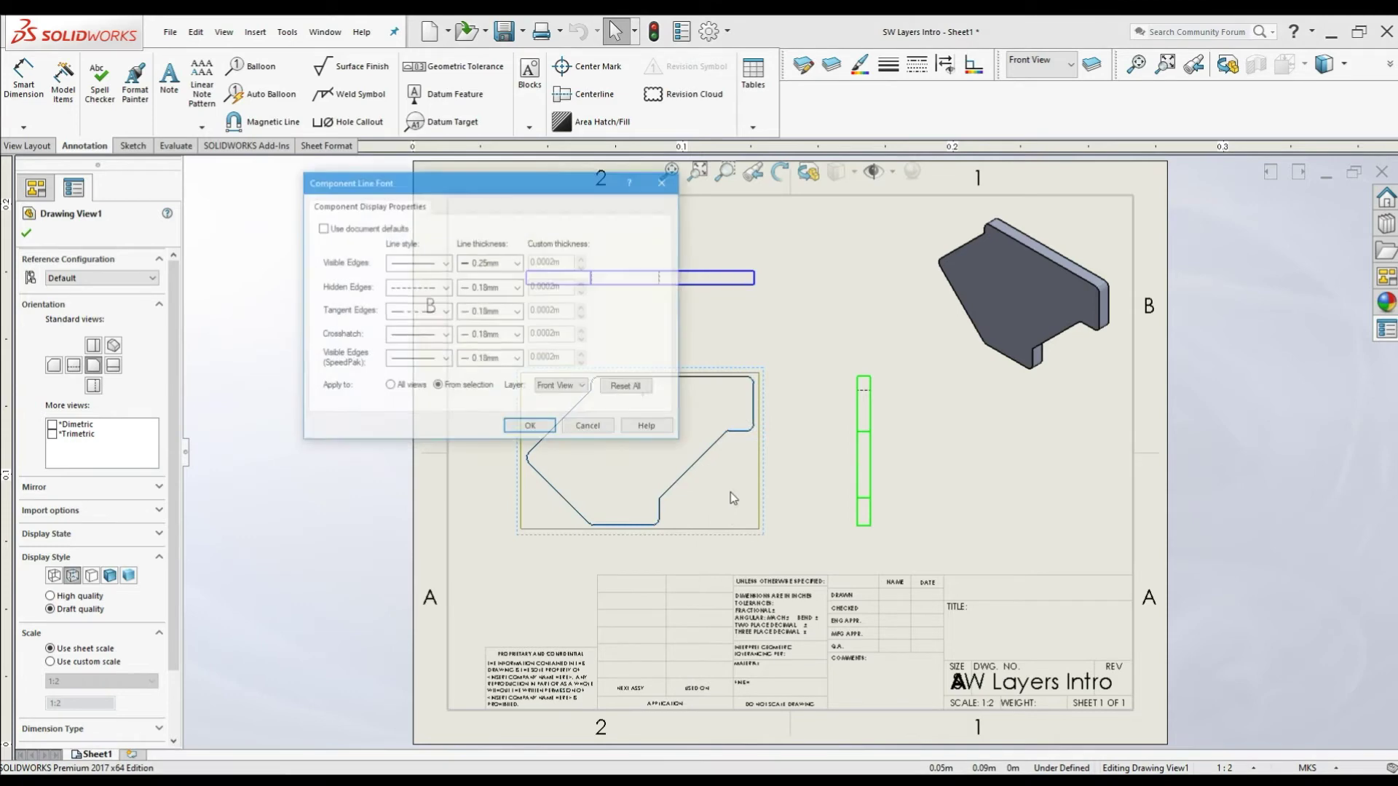
left_click(549, 388)
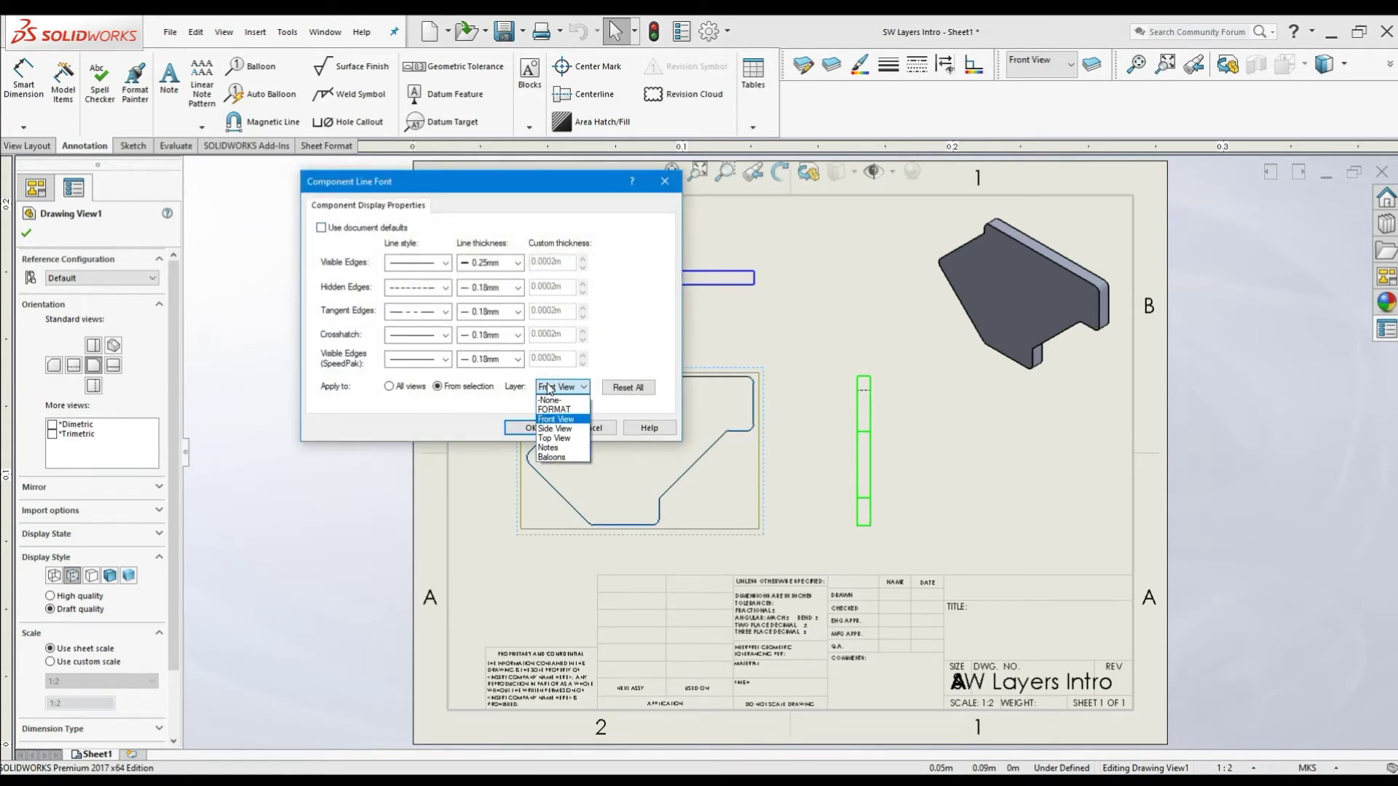
left_click(551, 458)
left_click(520, 428)
left_click(795, 328)
key("ctrl+s")
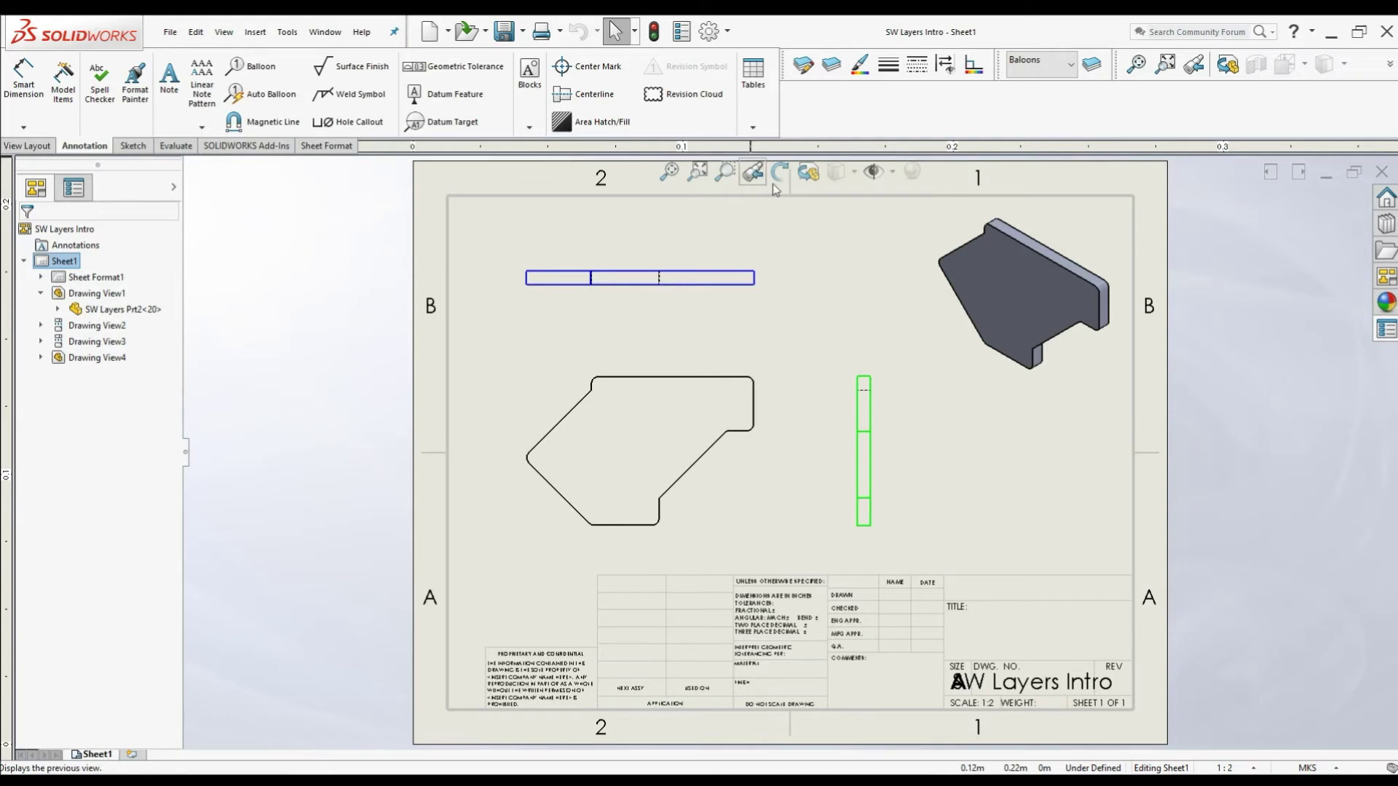
Examine the display style options for the shaded isometric view.
left_click(945, 386)
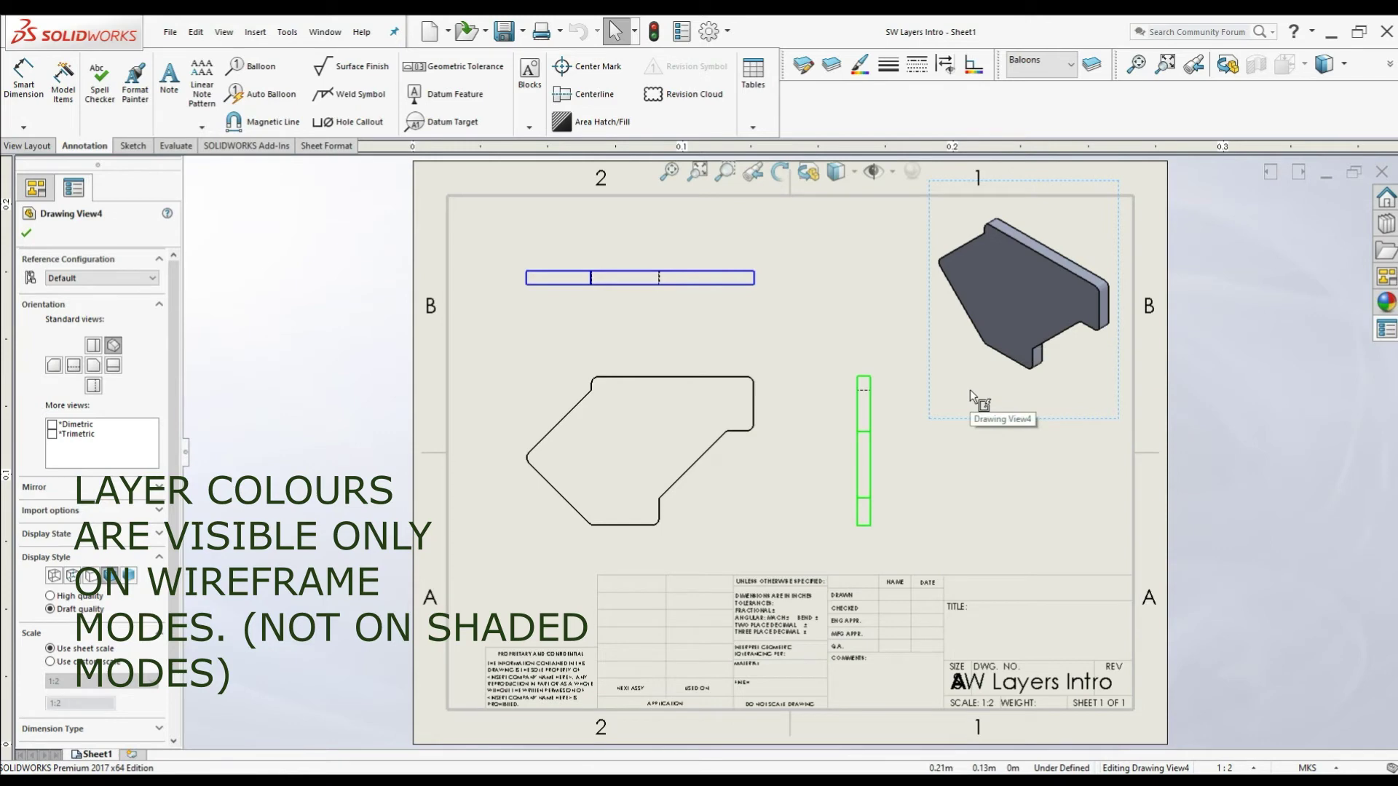
left_click(850, 180)
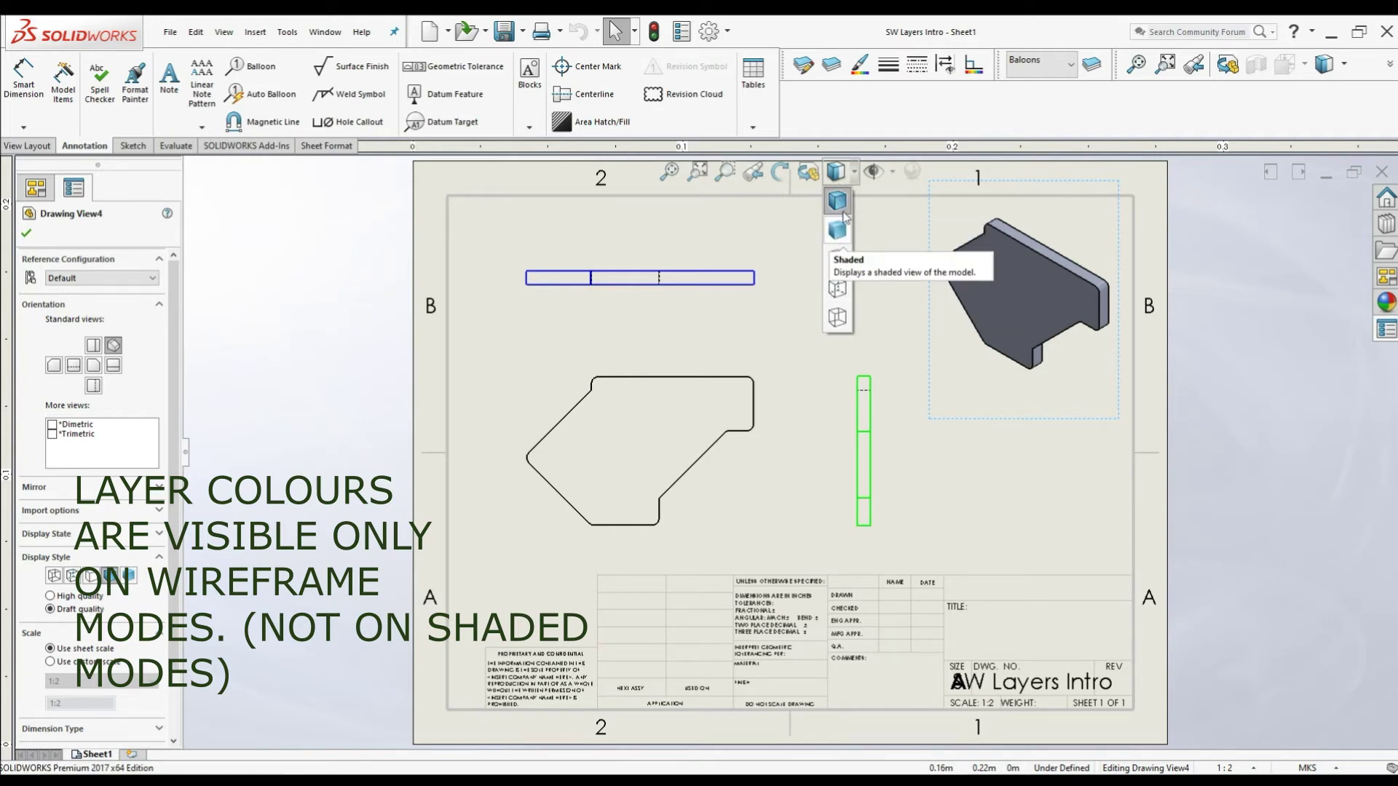
left_click(1006, 417)
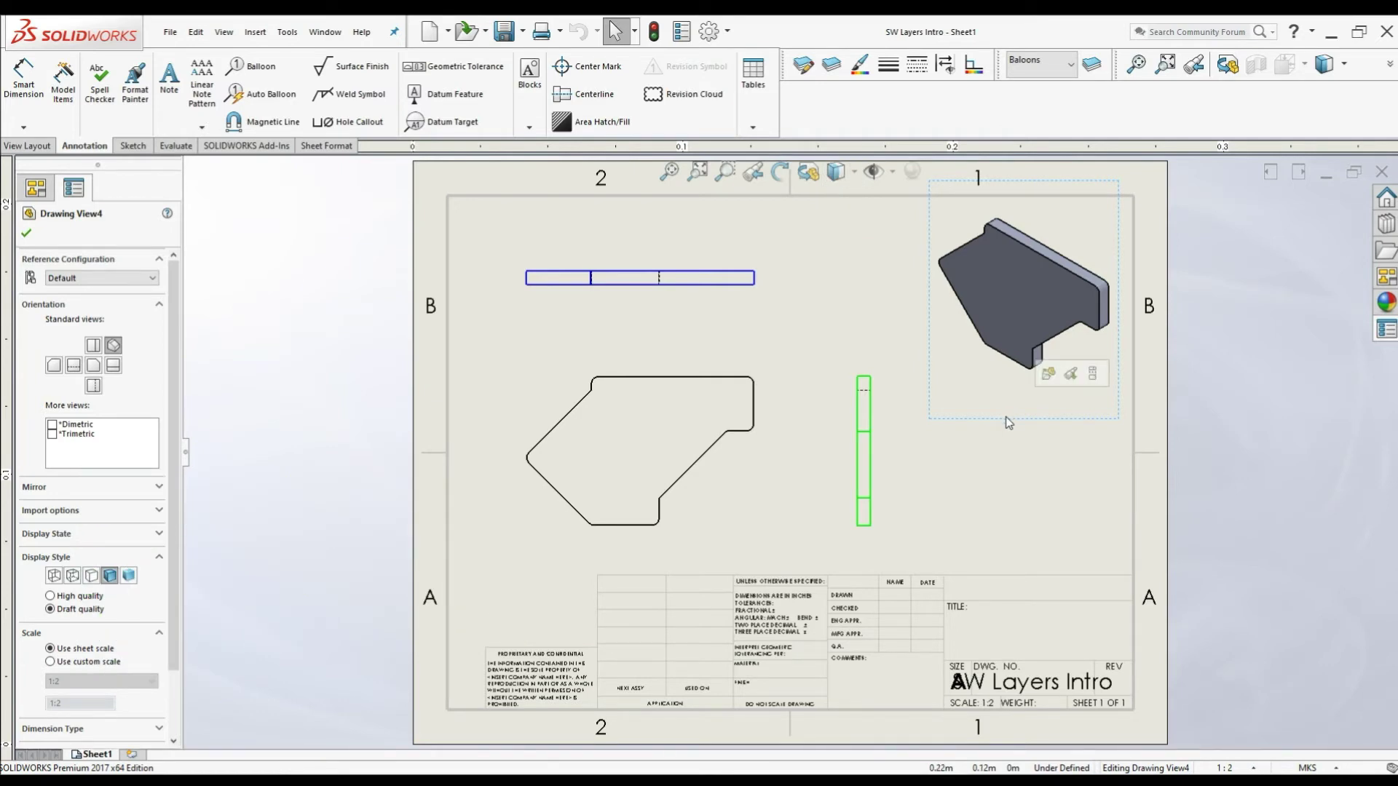
Turn off document defaults for the isometric view's component line font and assign it from selection to the Baloons layer.
right_click(1006, 416)
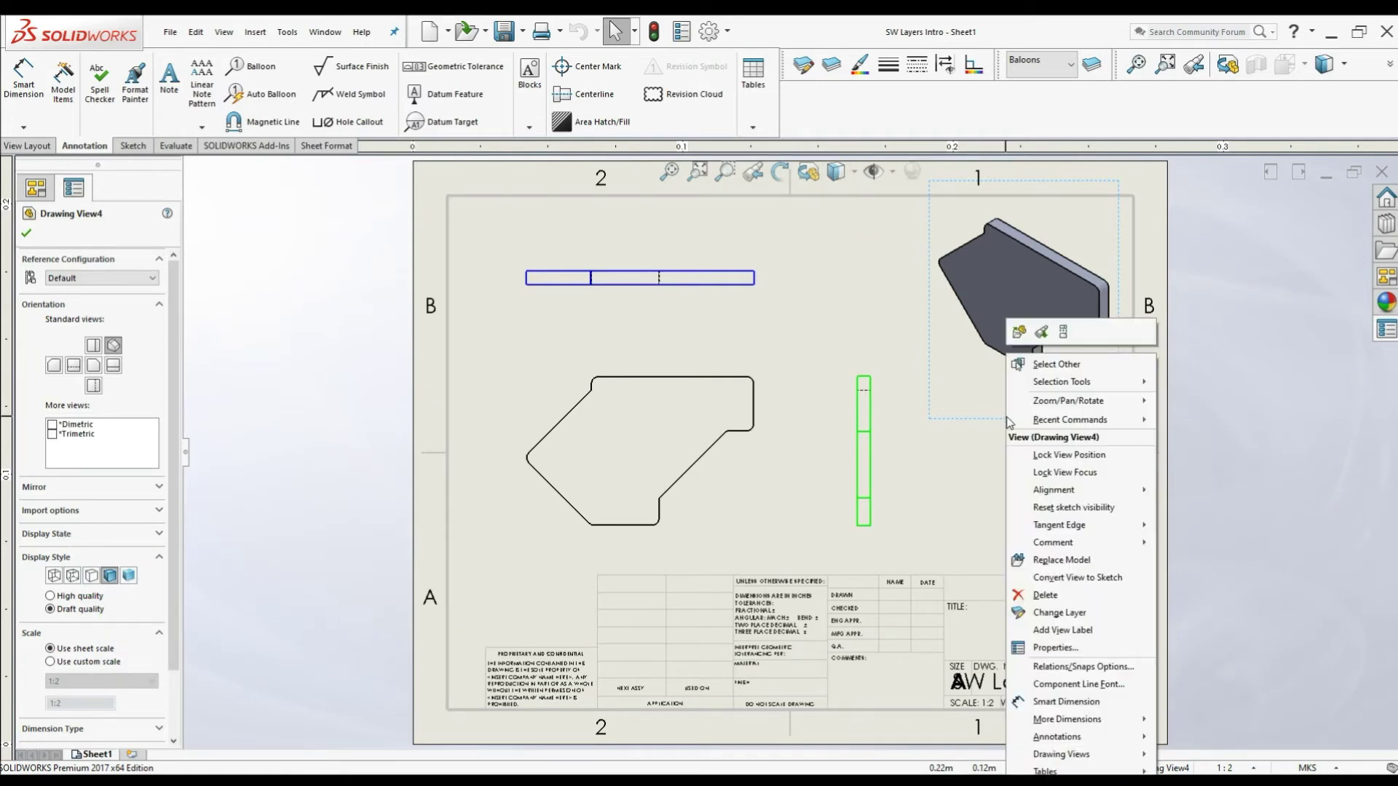
left_click(1061, 686)
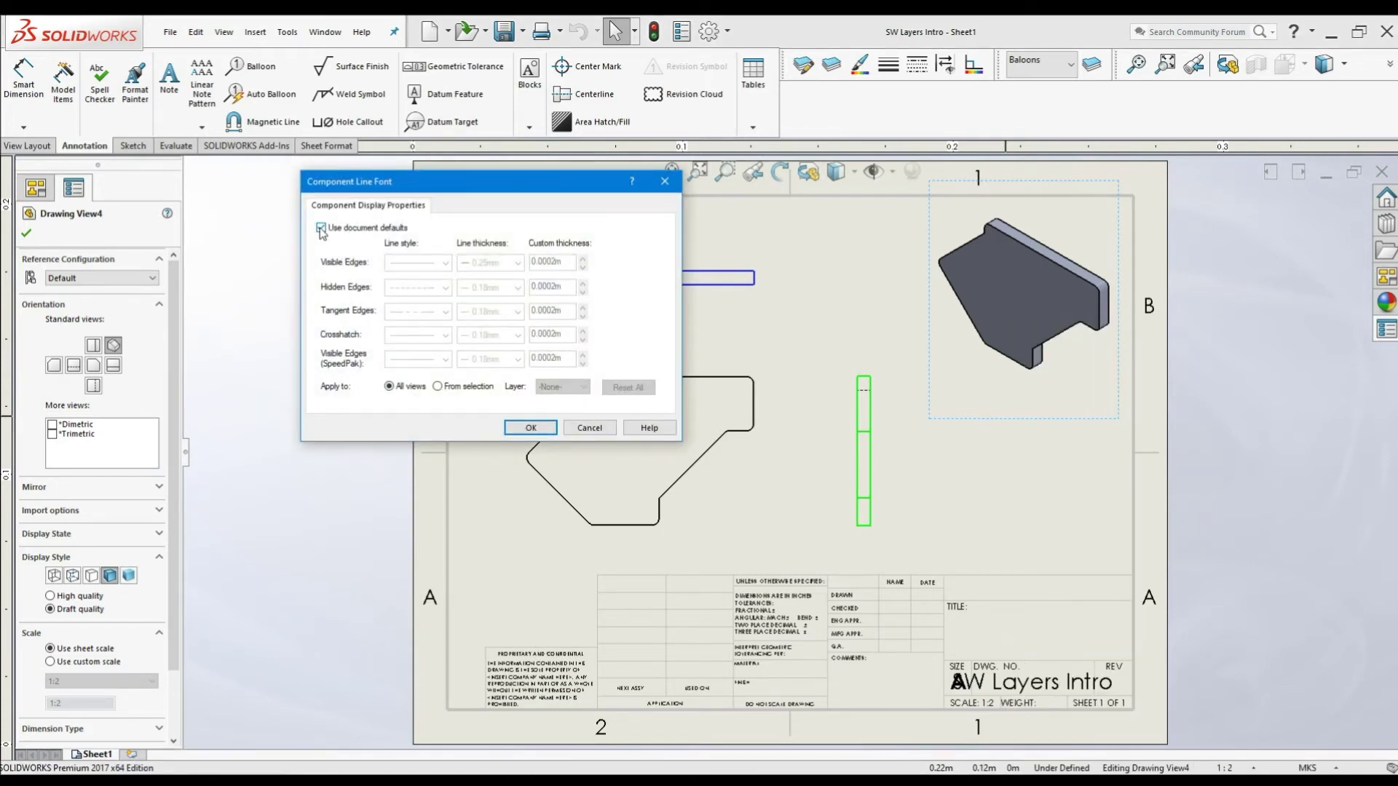
left_click(320, 228)
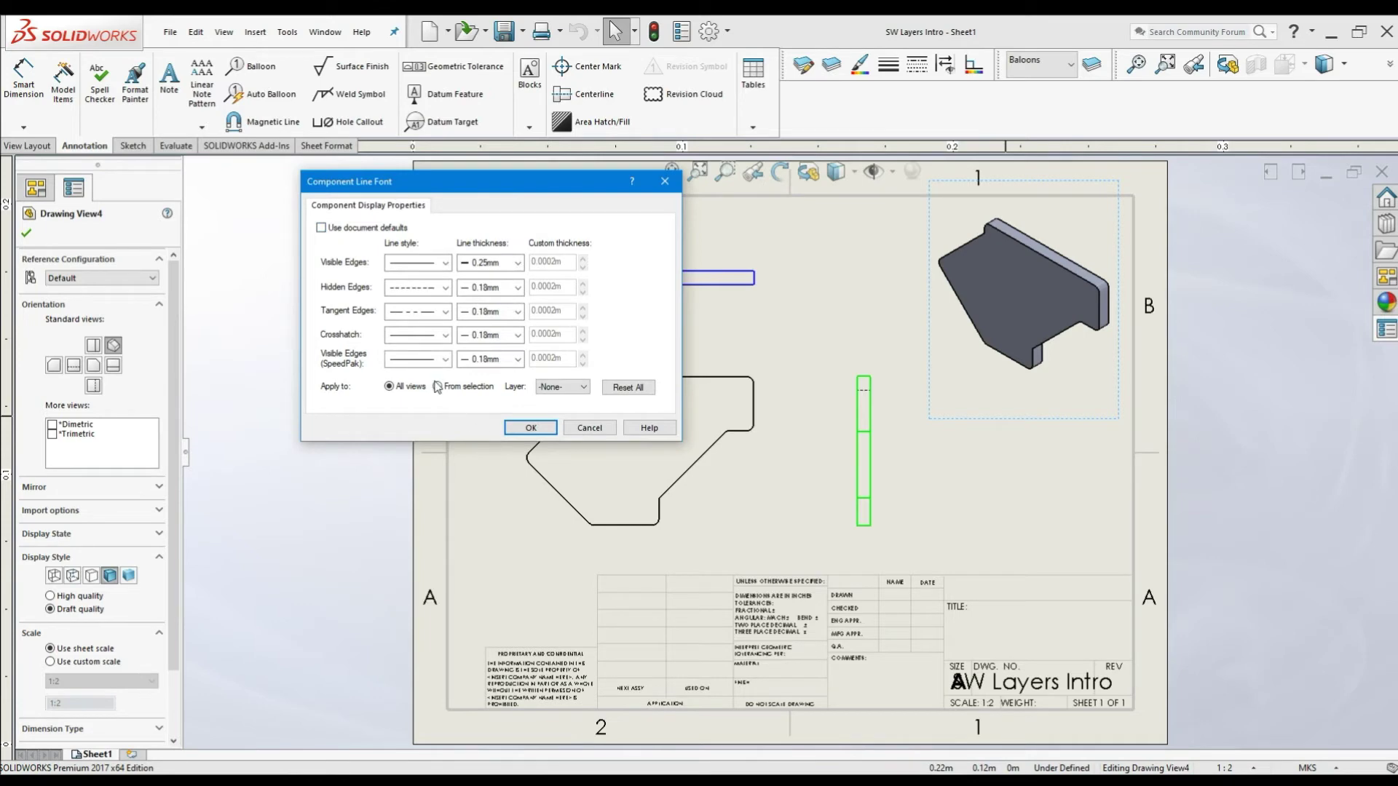
left_click(562, 387)
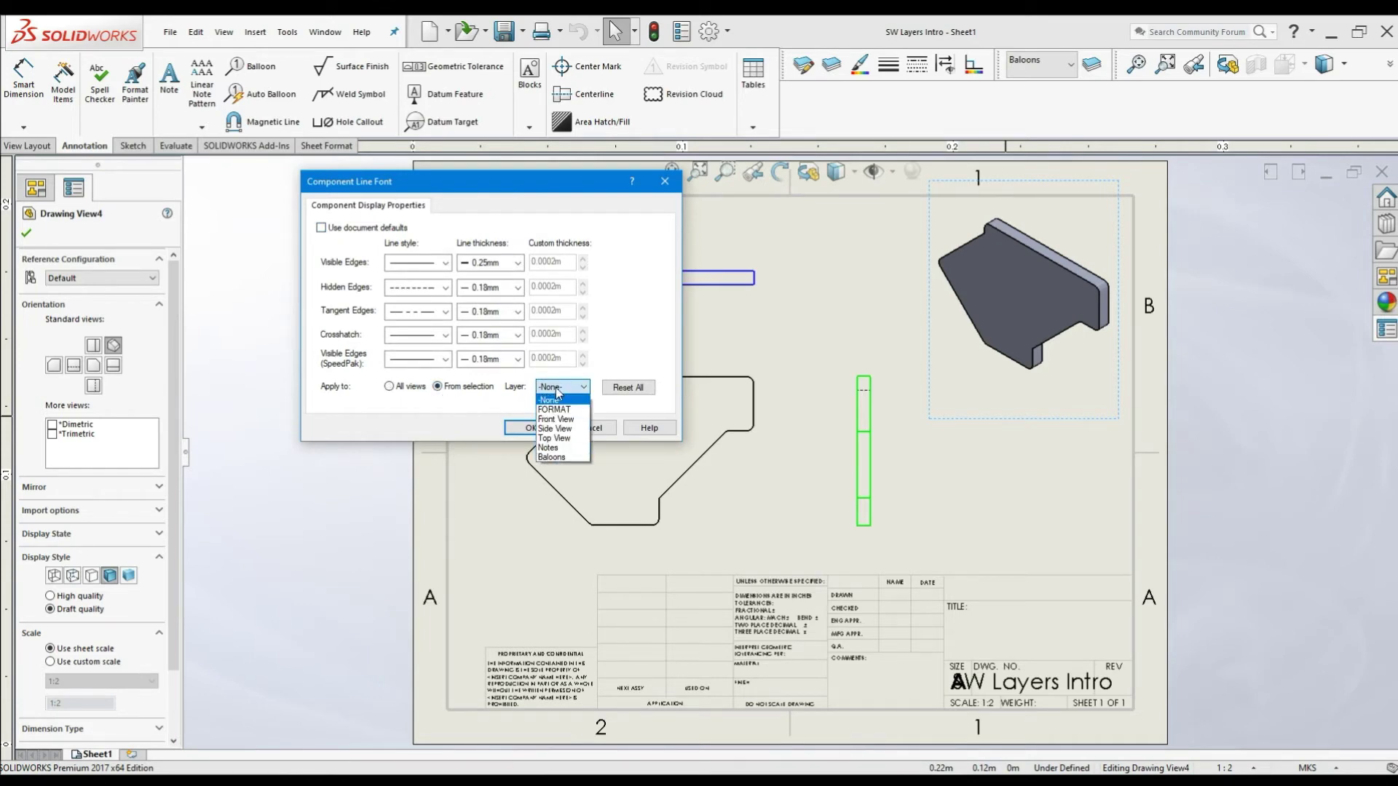
left_click(551, 456)
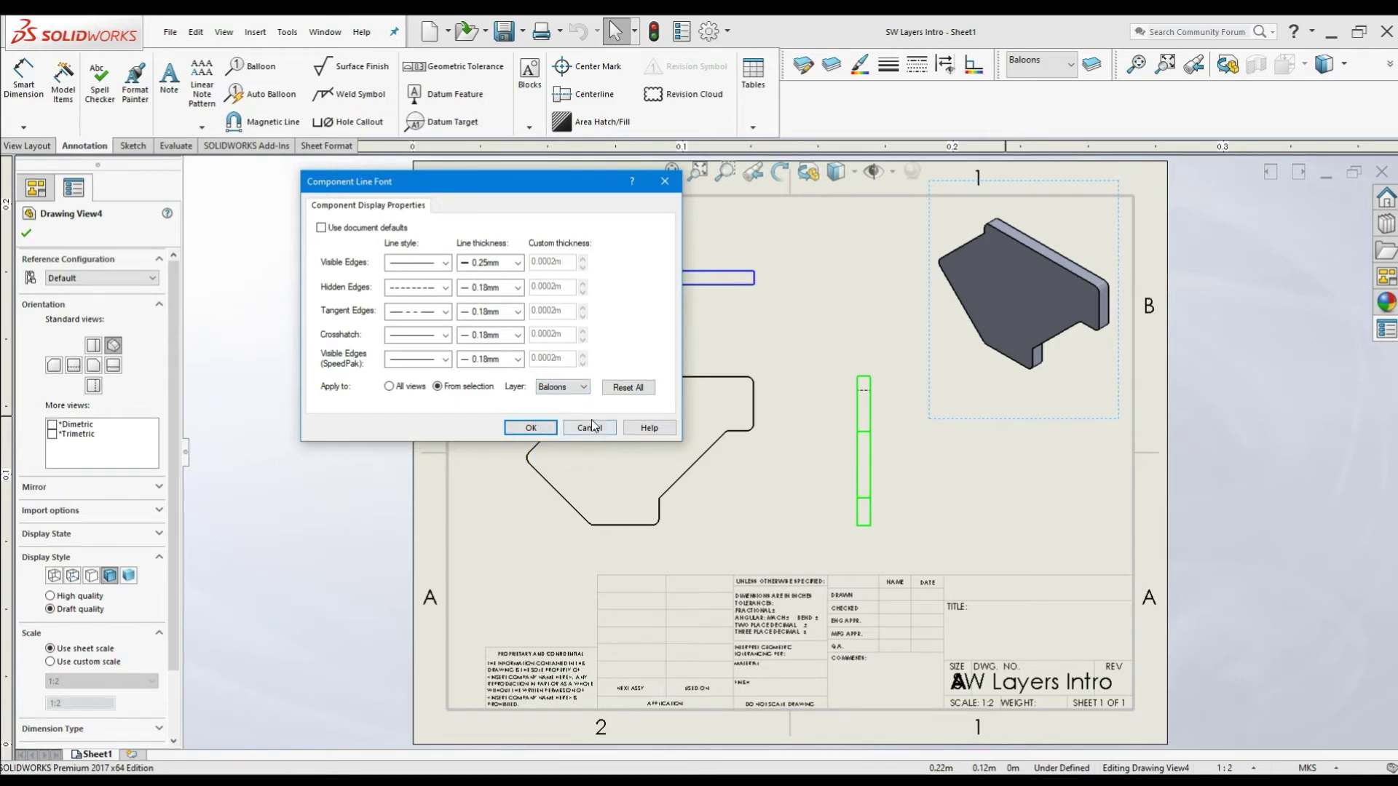
left_click(530, 428)
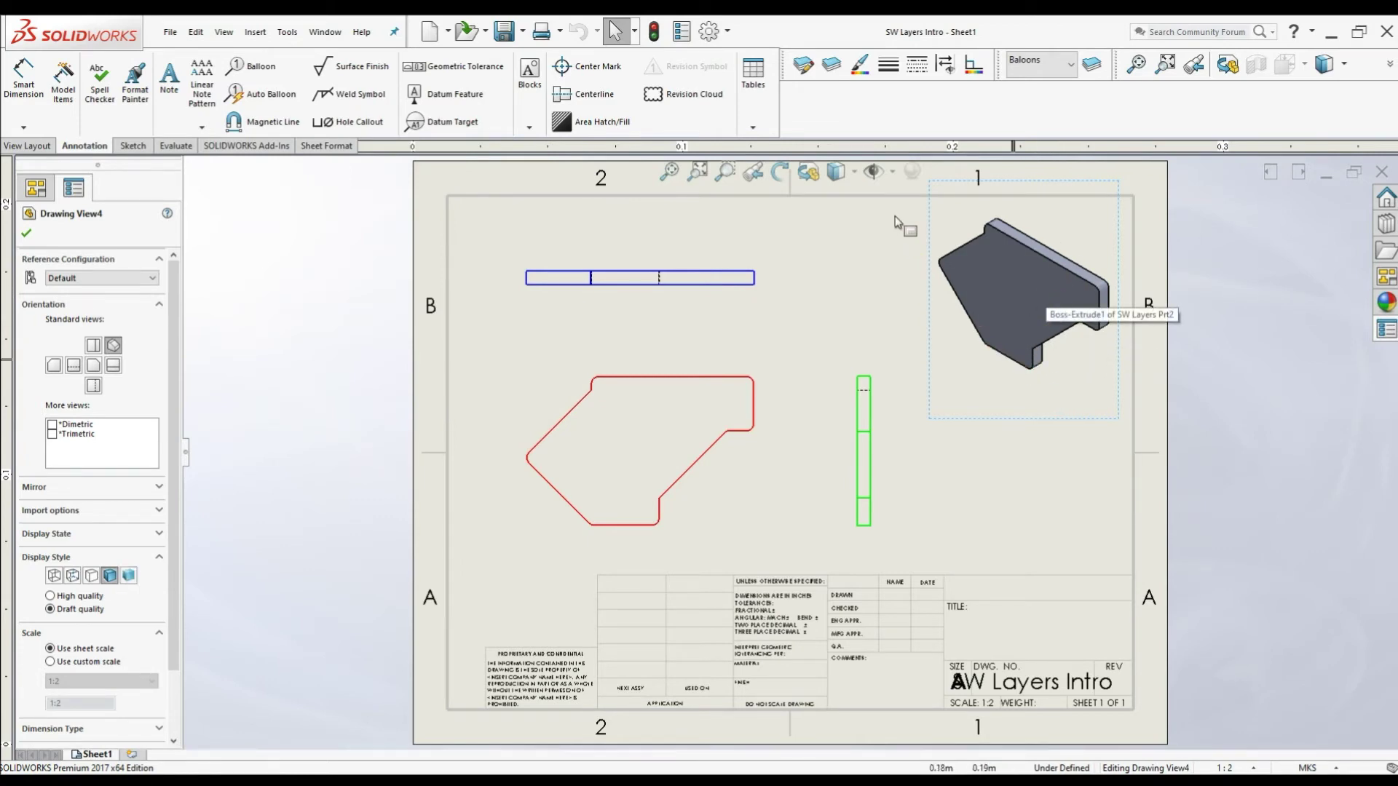
Set the isometric view's display style to Hidden Lines Visible and check the drawing's layer list.
left_click(837, 172)
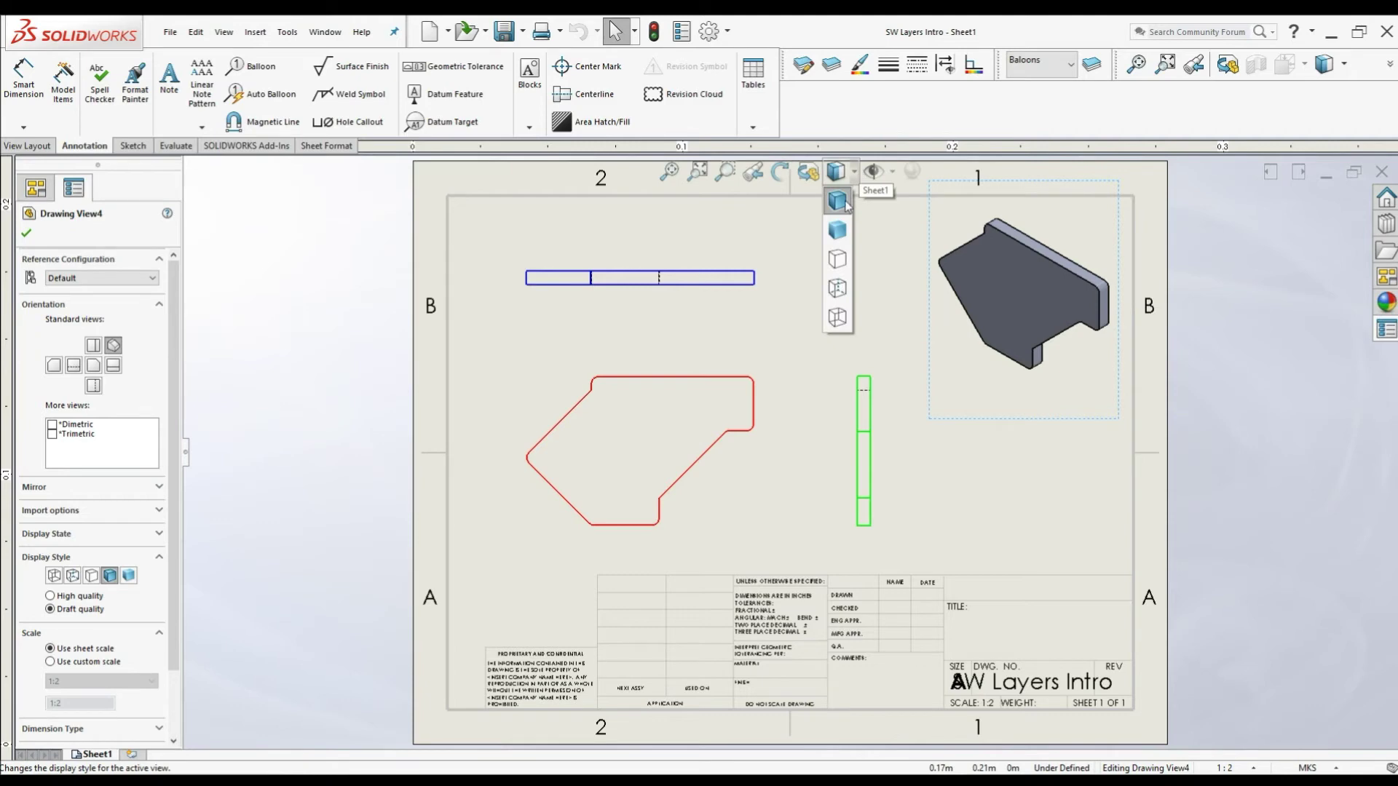
left_click(837, 288)
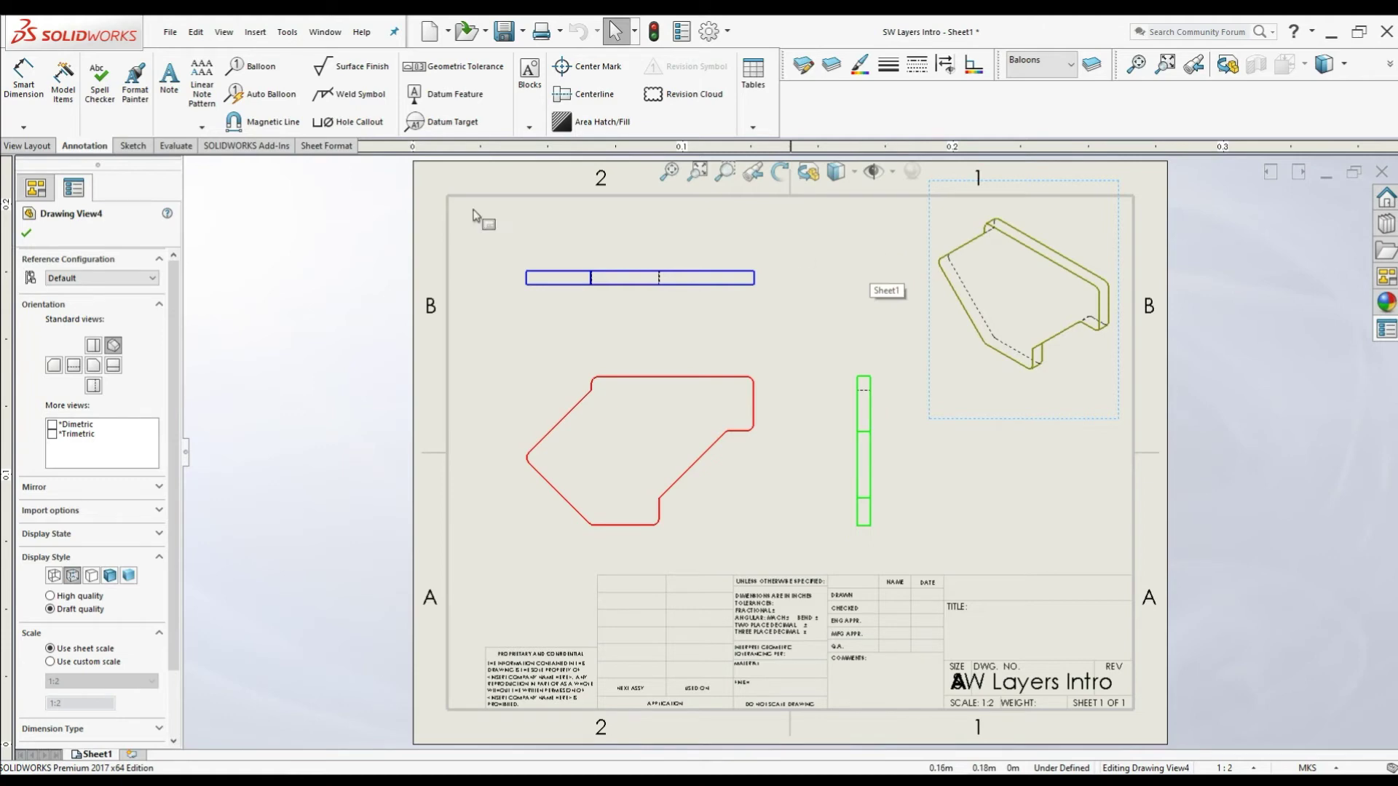
left_click(26, 233)
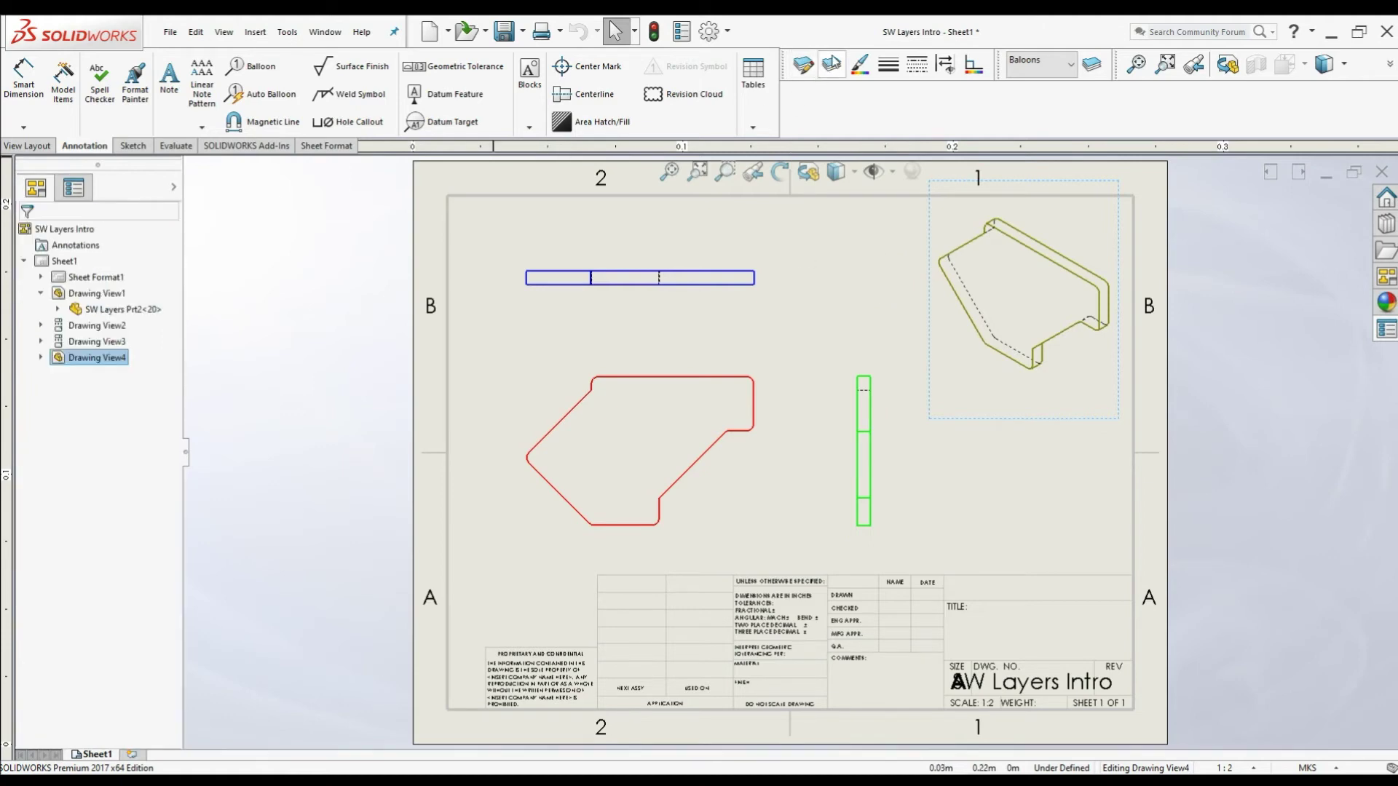
left_click(830, 64)
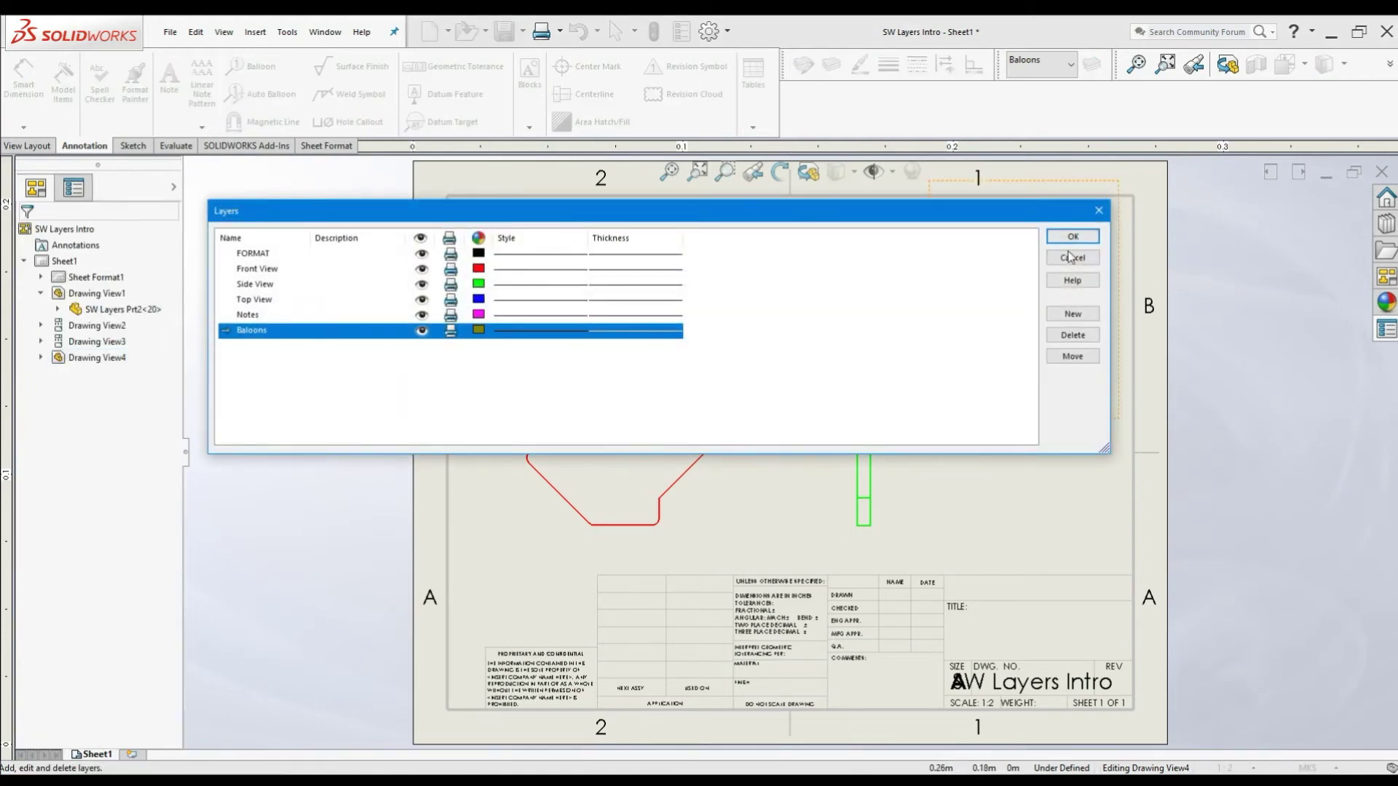
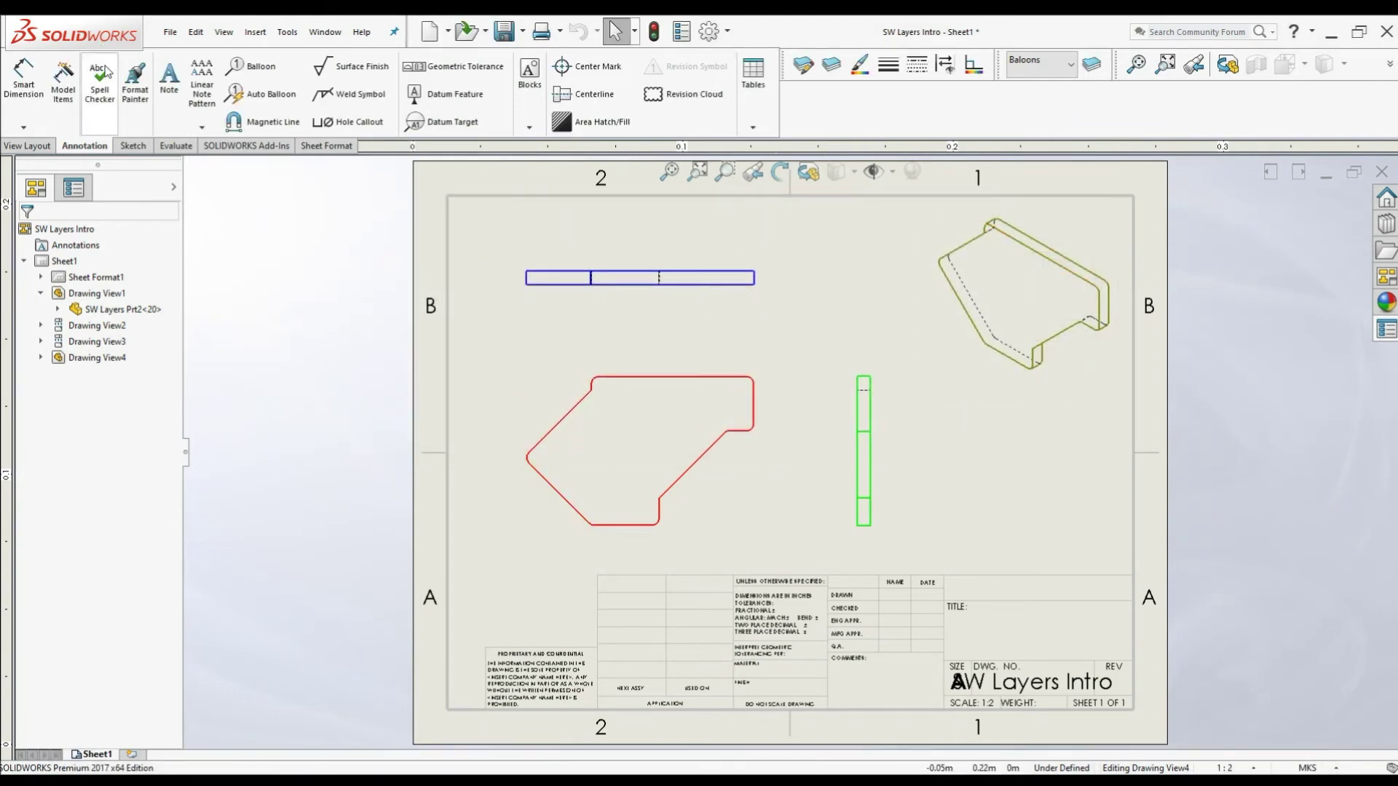
Add a note reading "Front View" just below the front view.
left_click(168, 79)
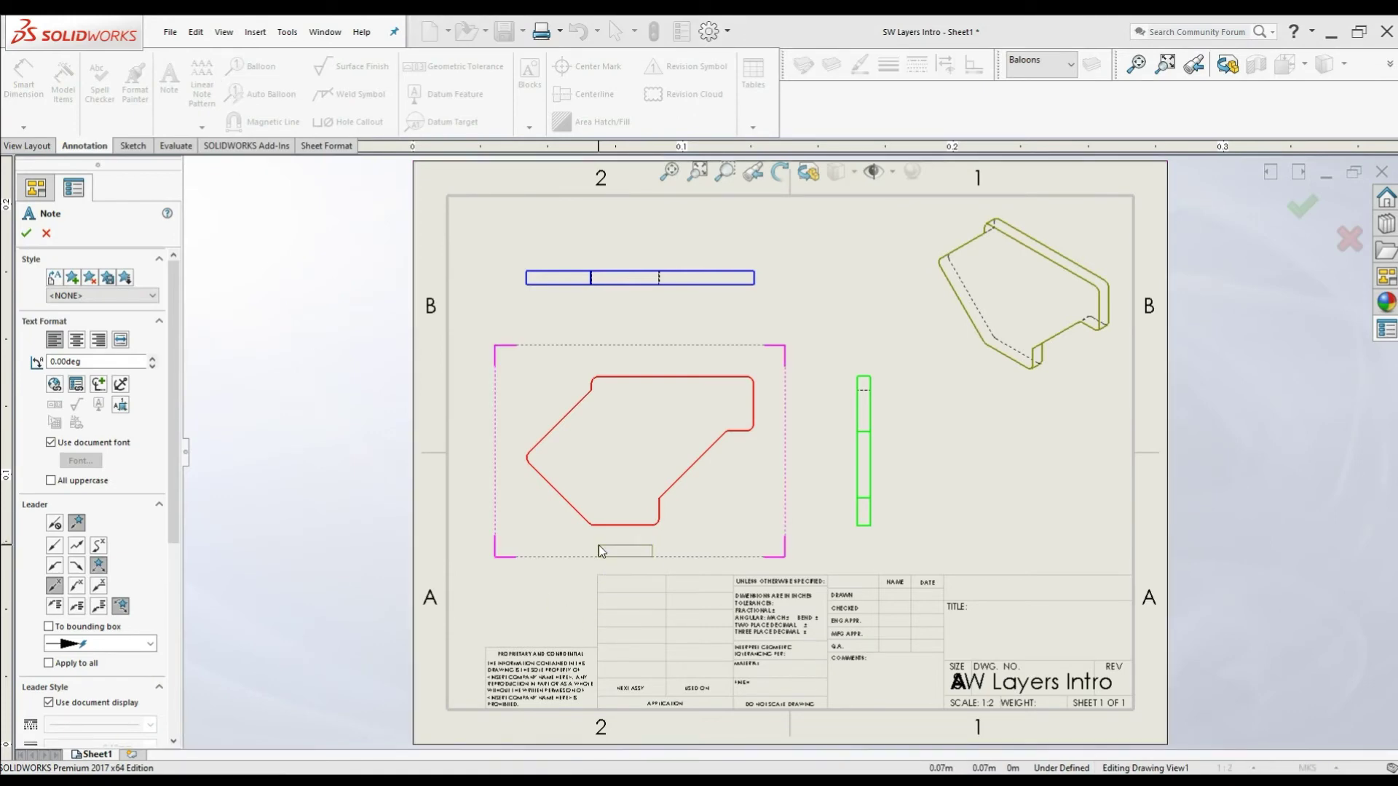
left_click(598, 551)
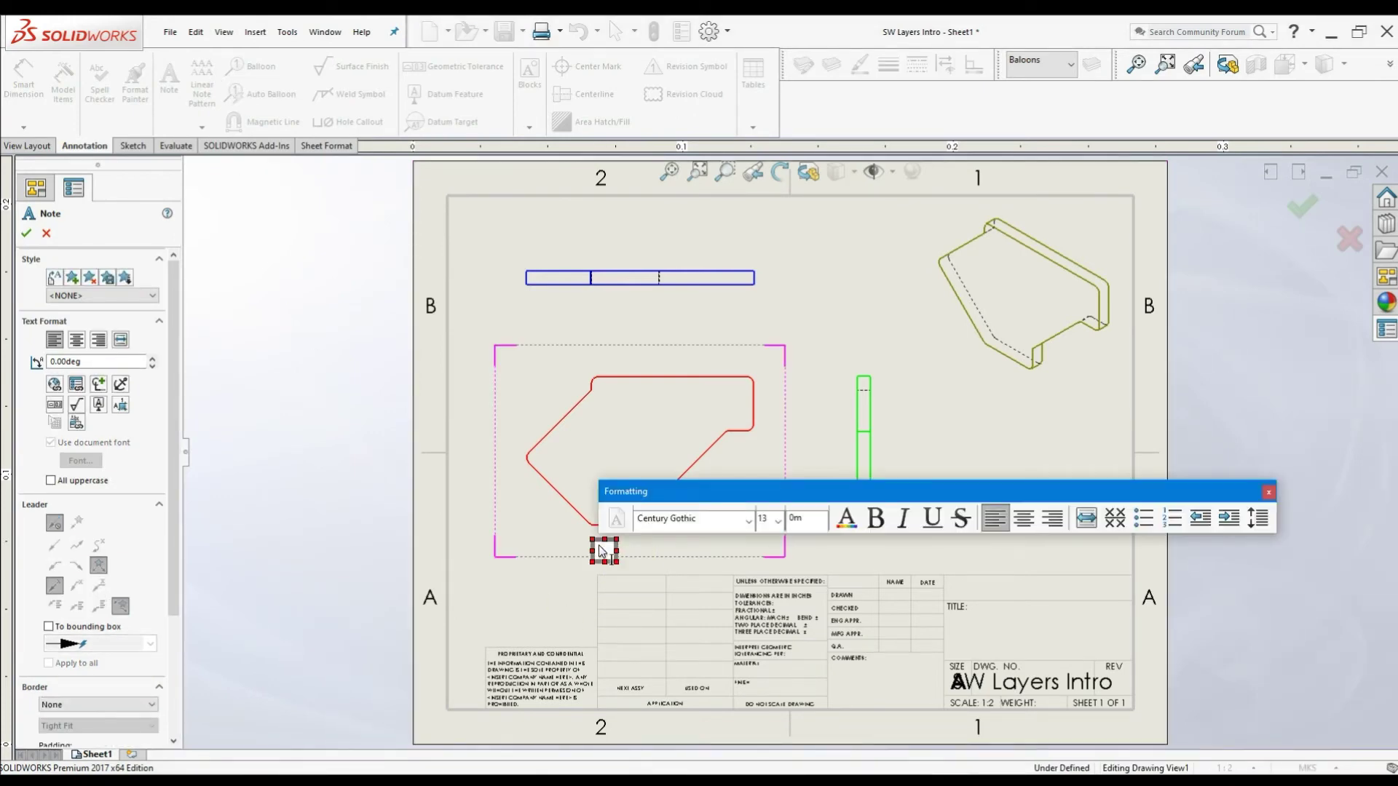
type("Front View")
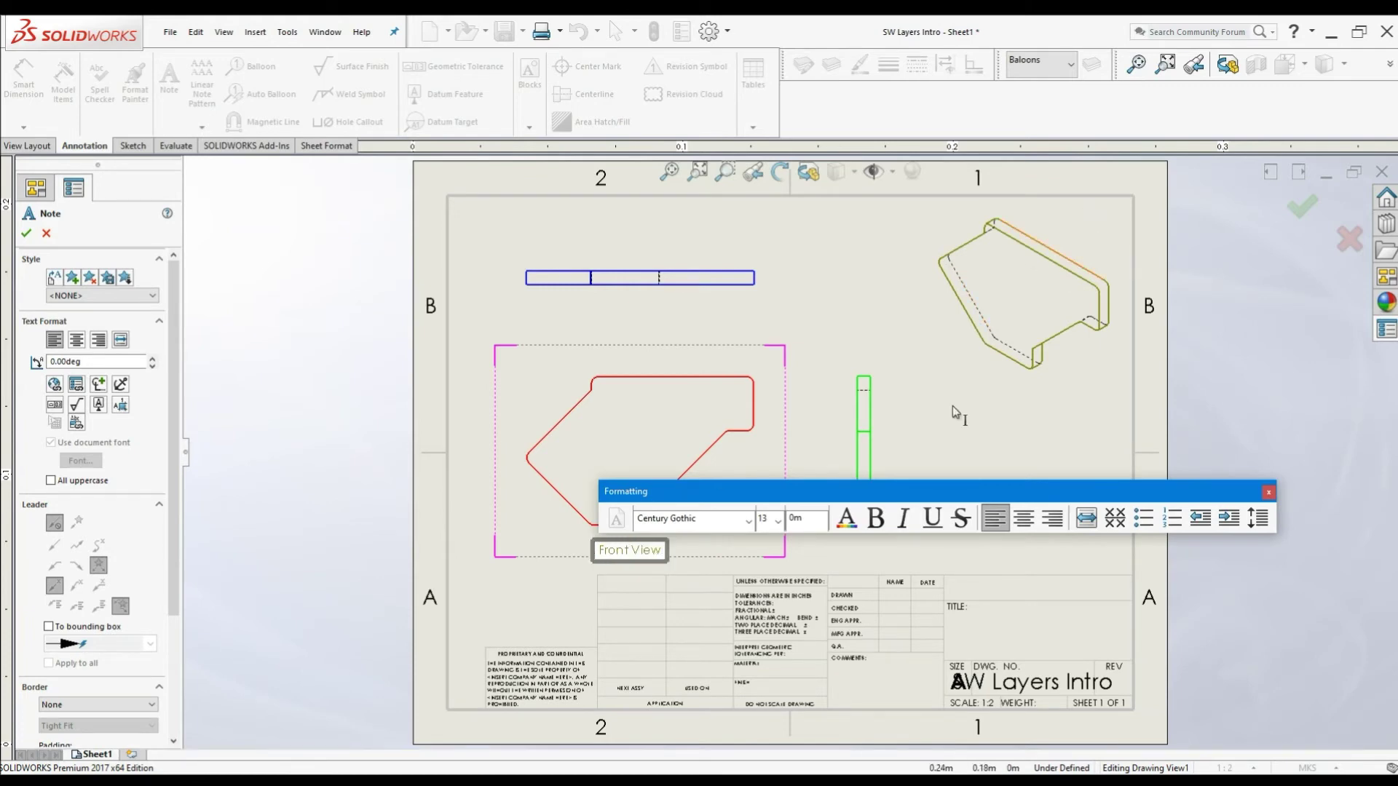
left_click(29, 233)
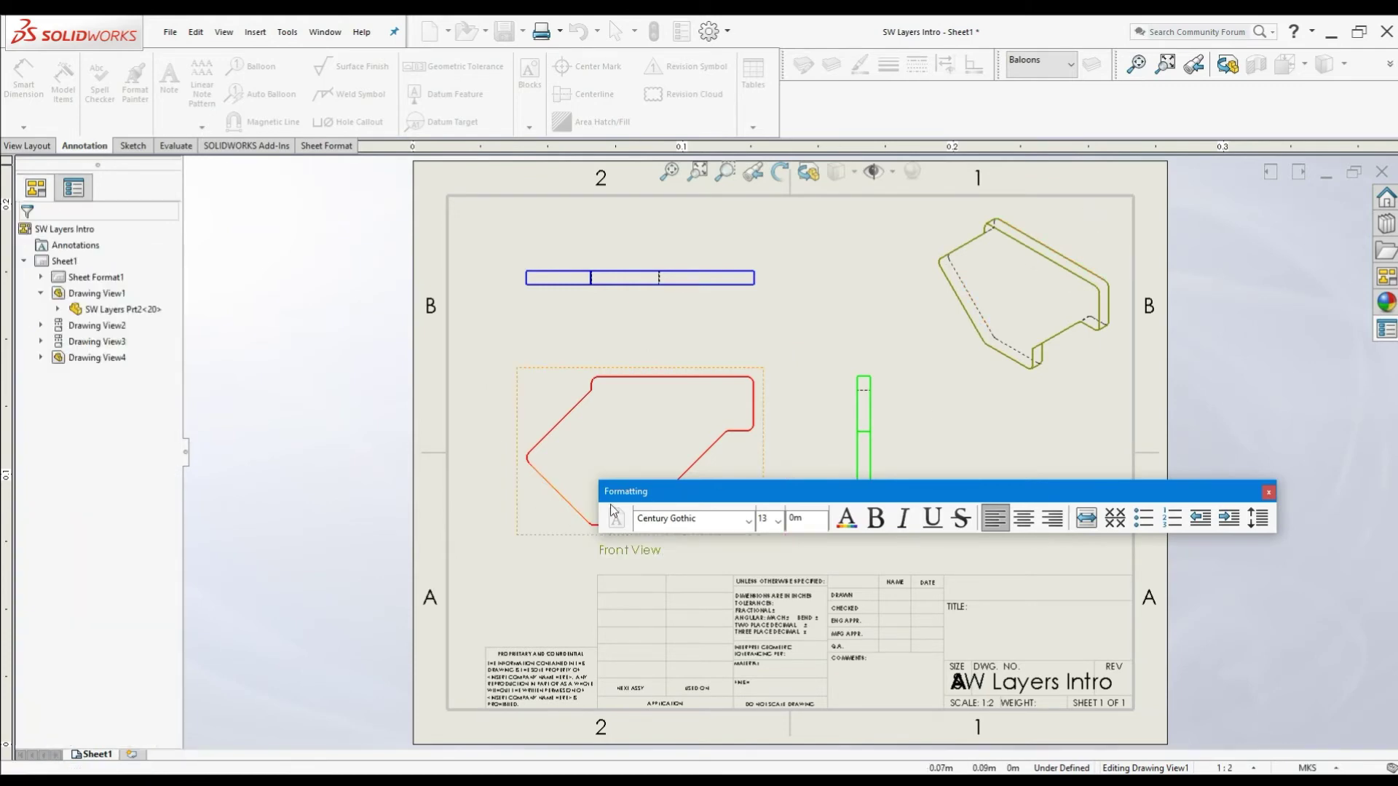
Assign the "Front View" note to the Notes layer.
left_click(650, 553)
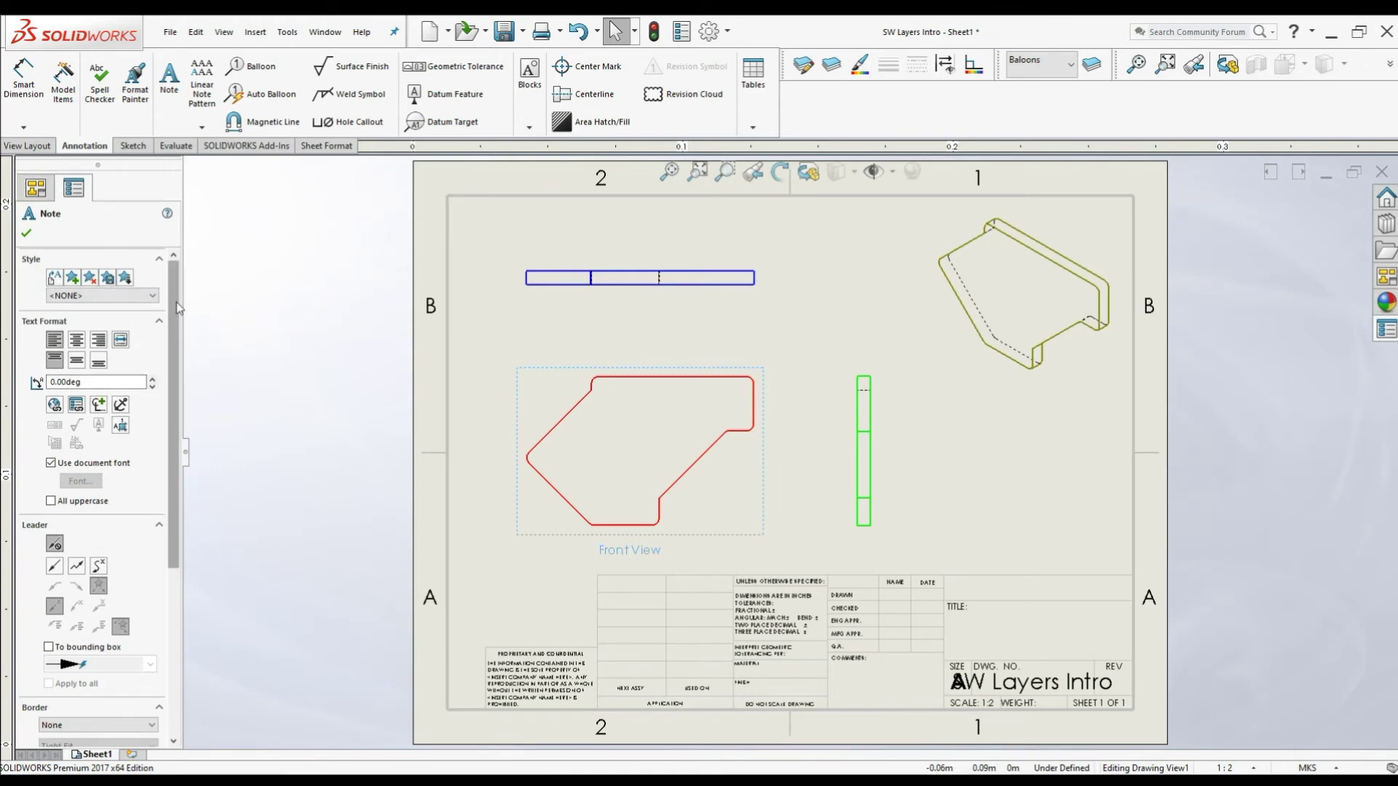
scroll(176, 302, "down", 5)
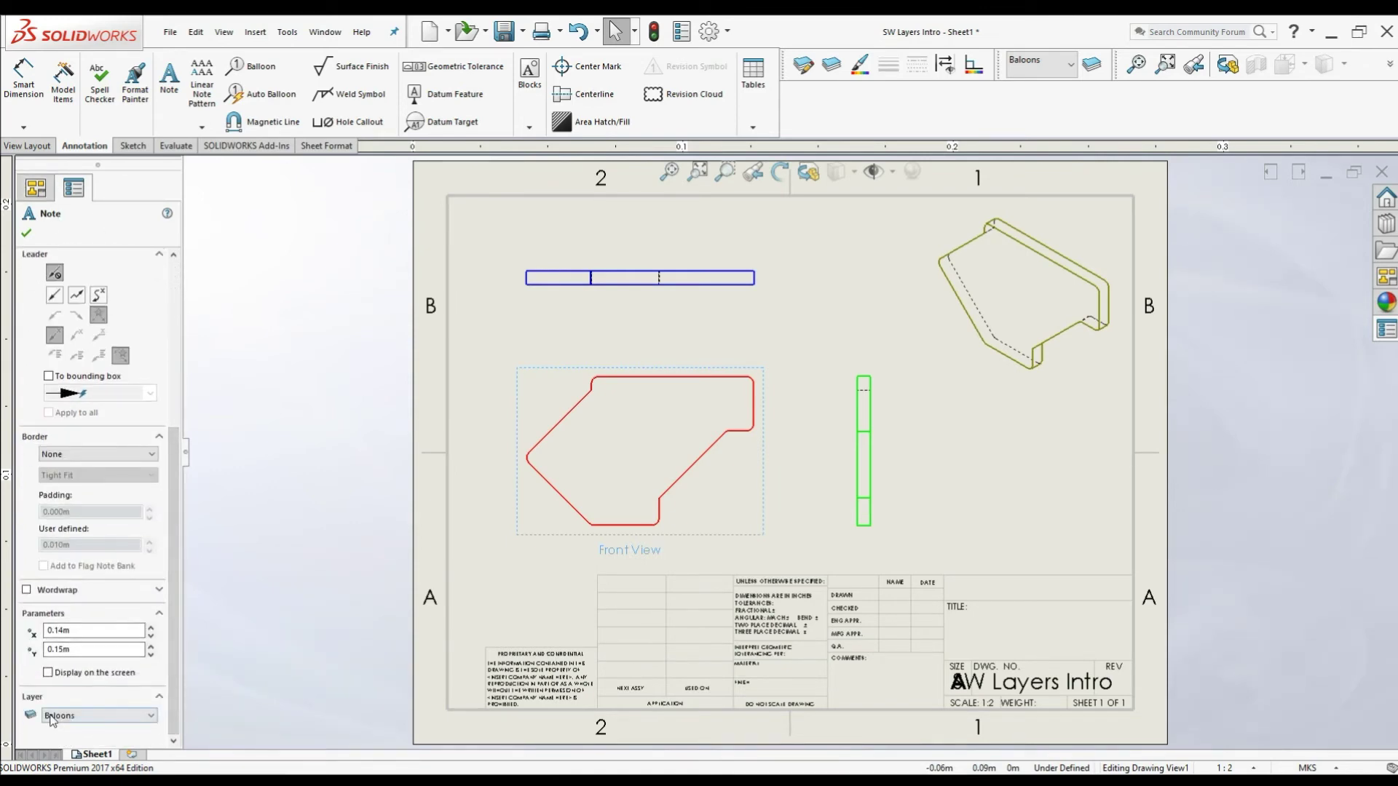
left_click(77, 719)
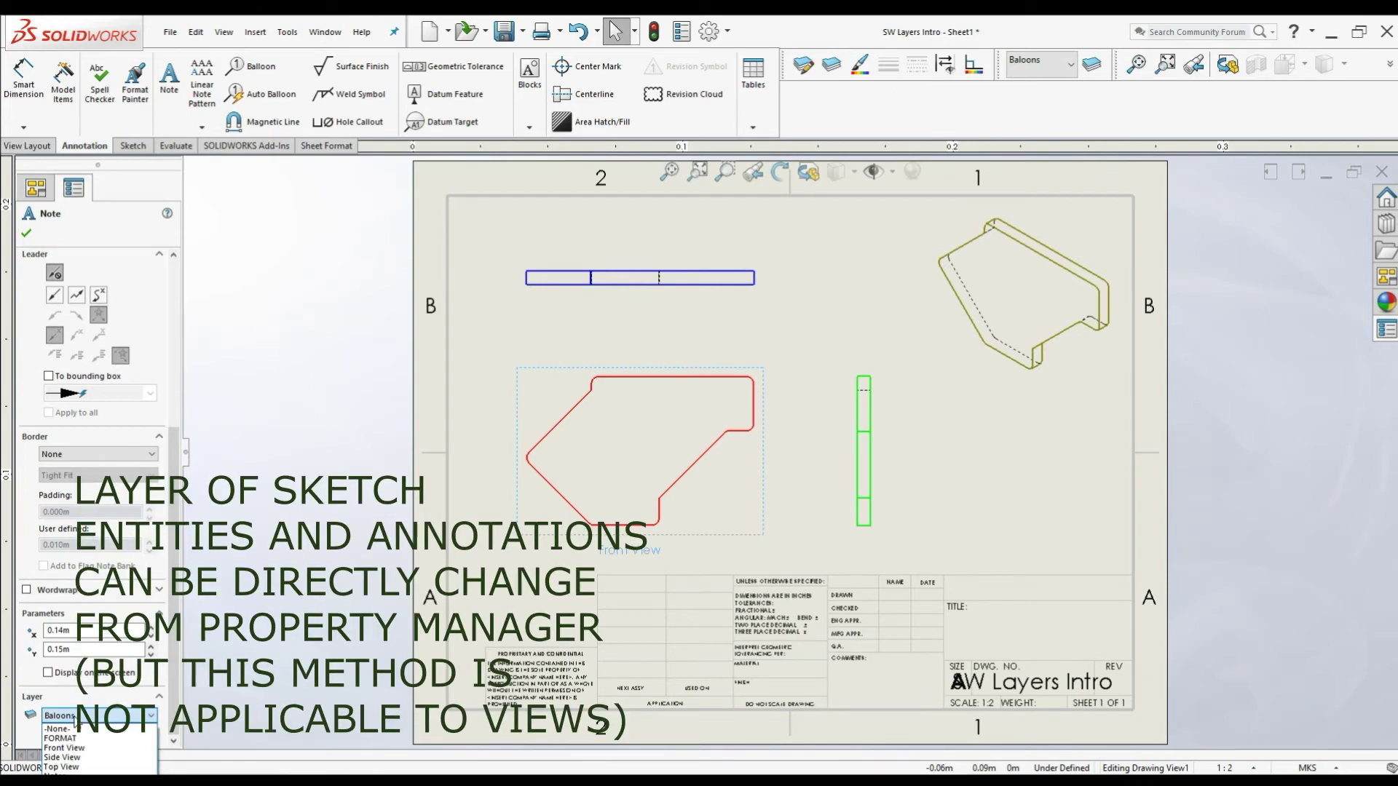
left_click(76, 769)
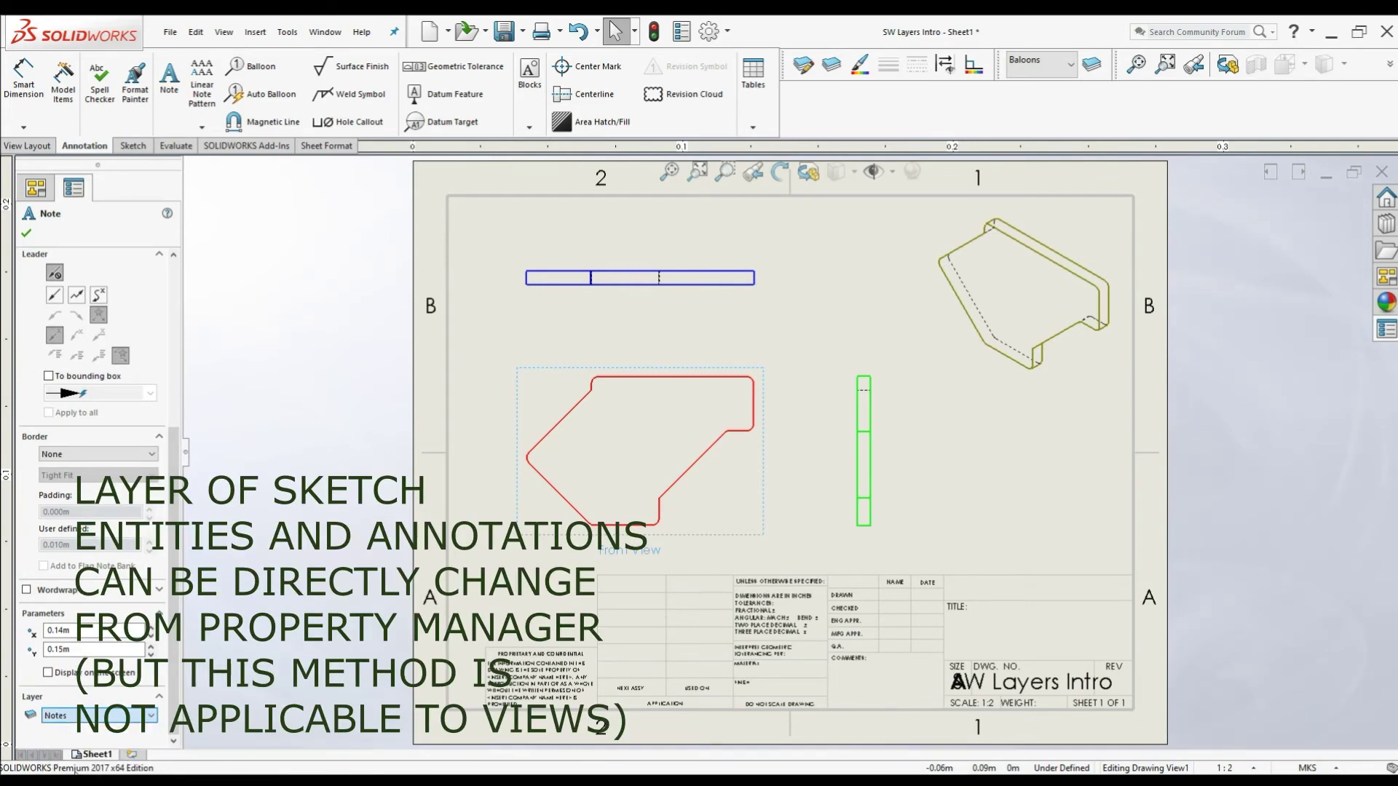
left_click(542, 586)
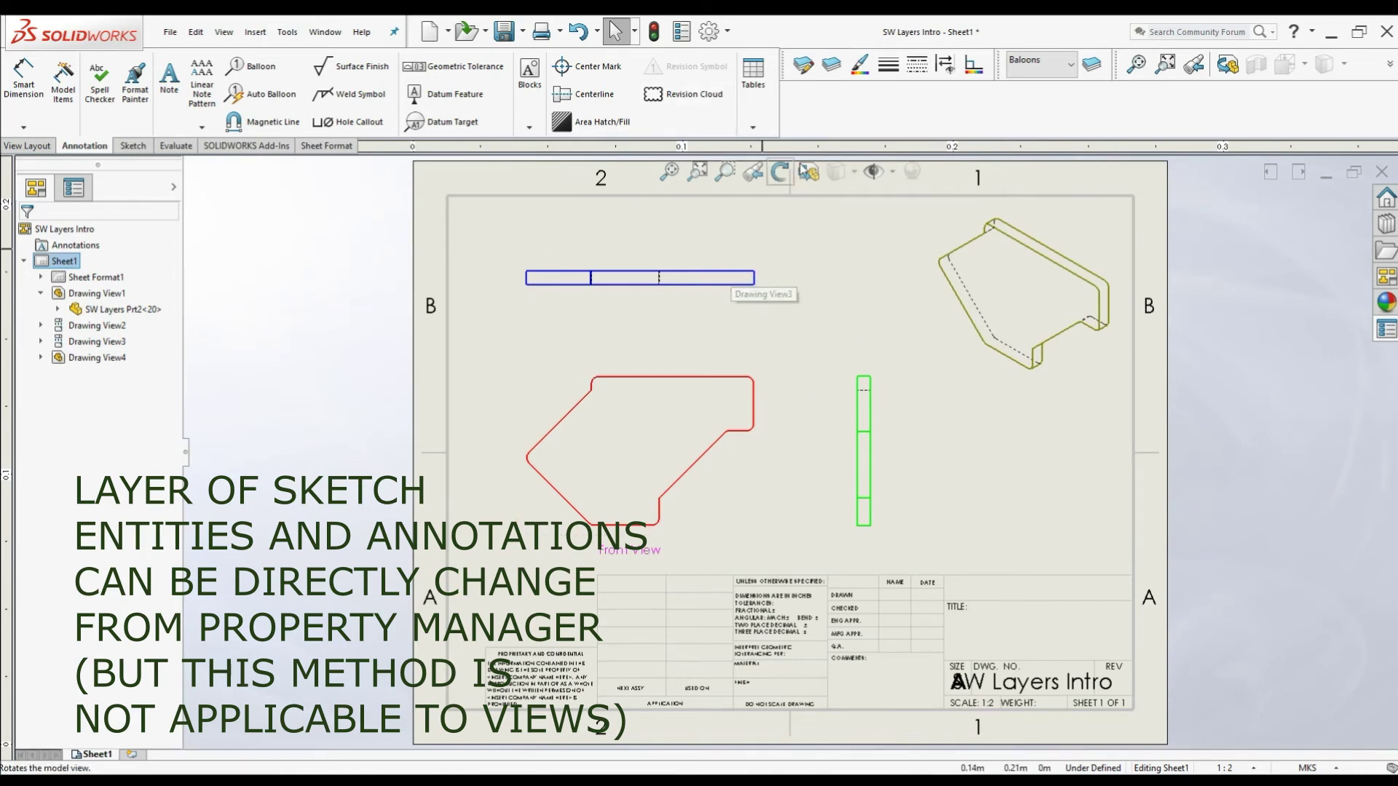
Create a new layer named Dimension and set its color to pink.
left_click(831, 64)
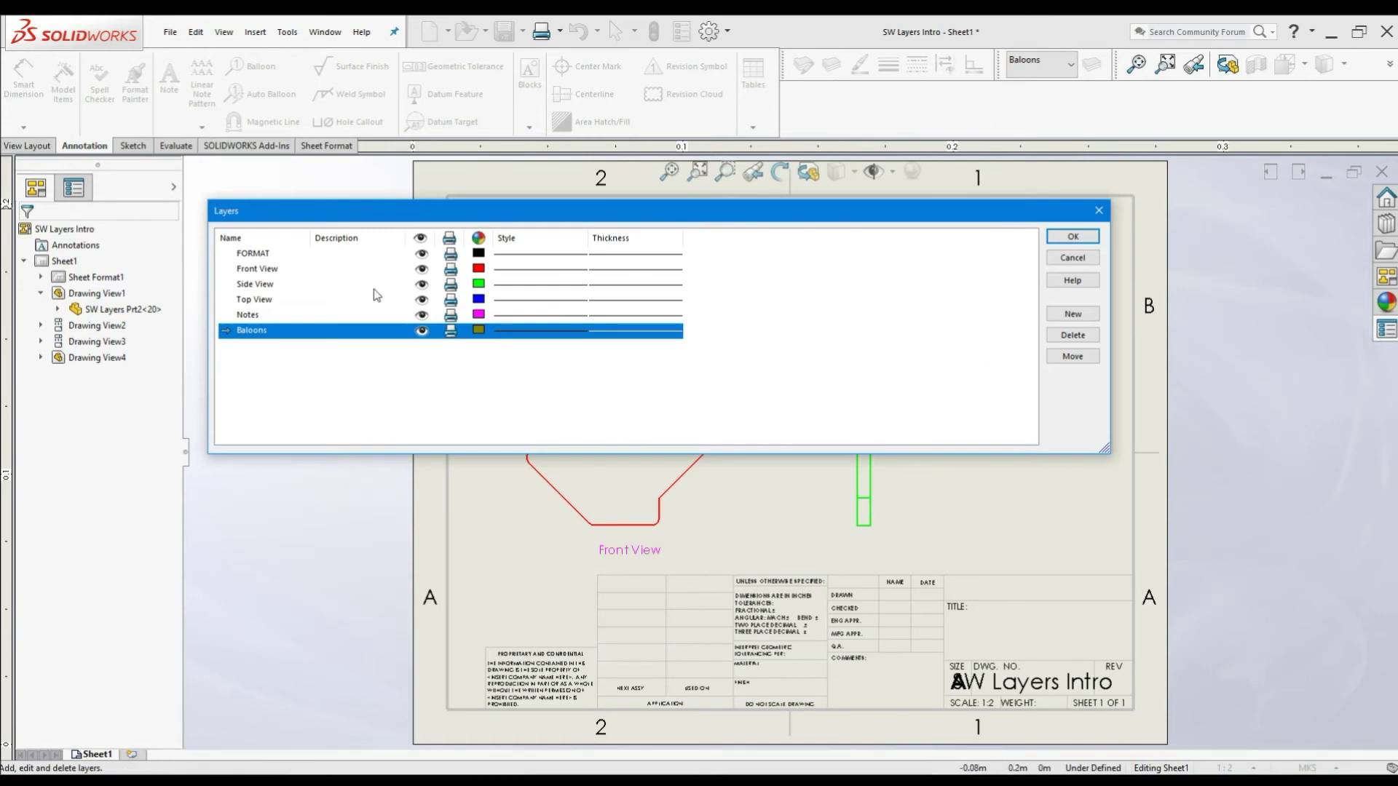
left_click(1072, 313)
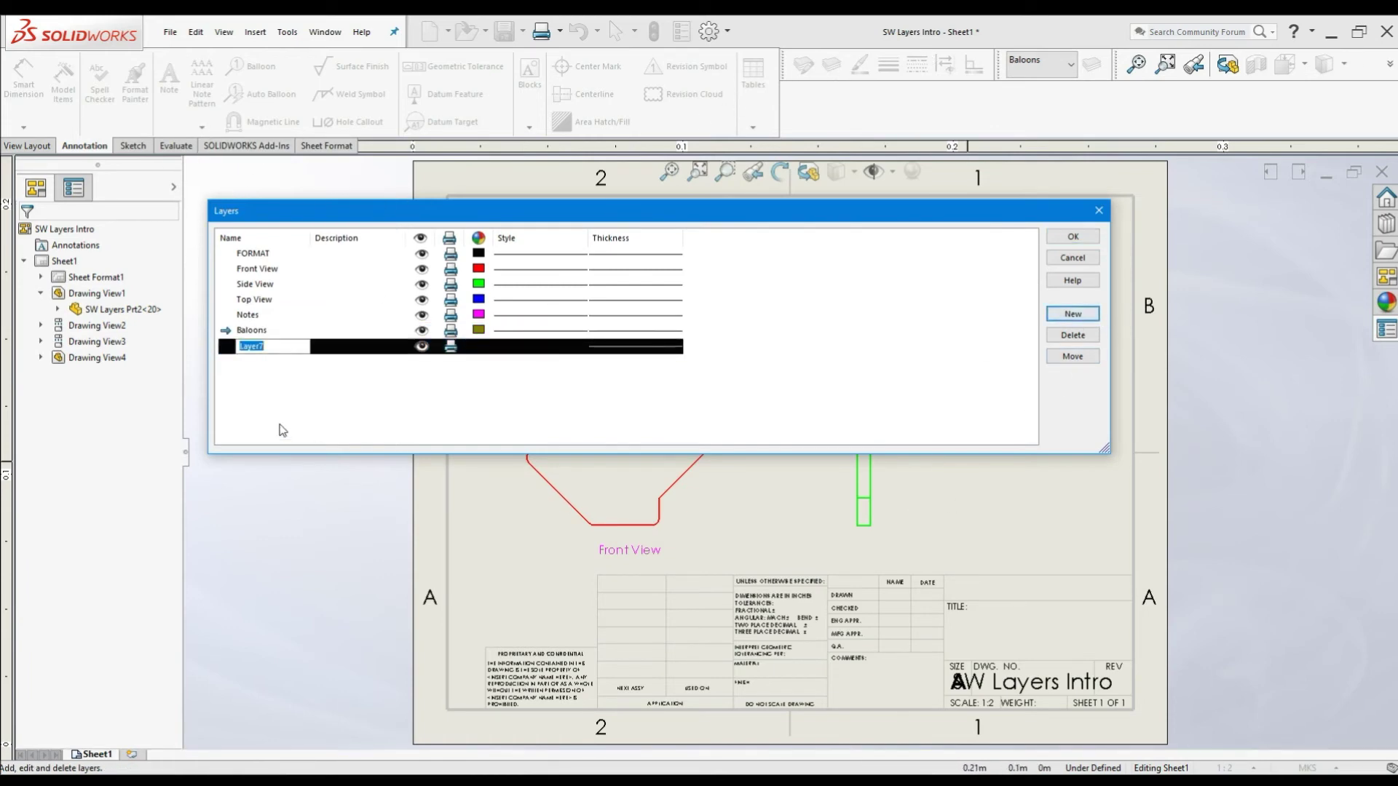
type("D")
key("Return")
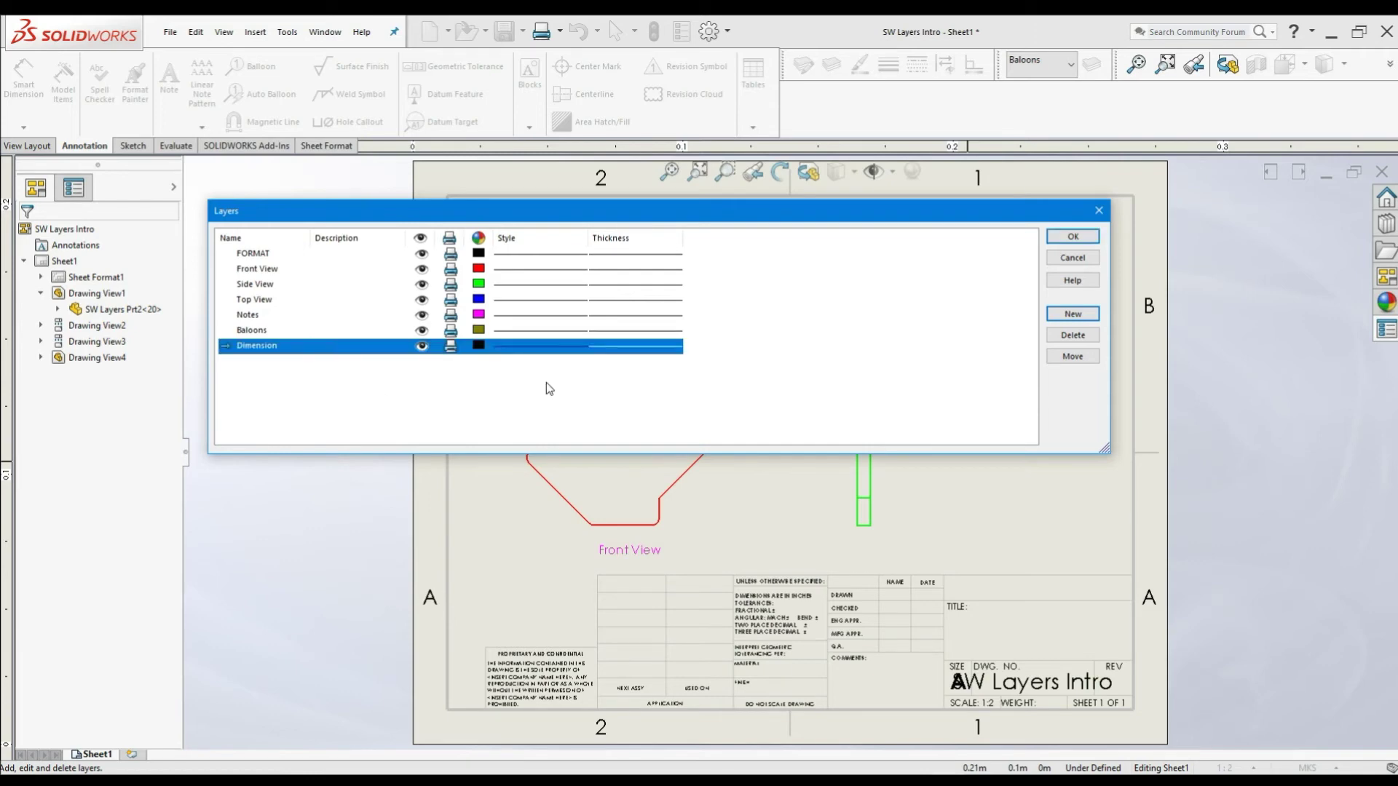
left_click(478, 347)
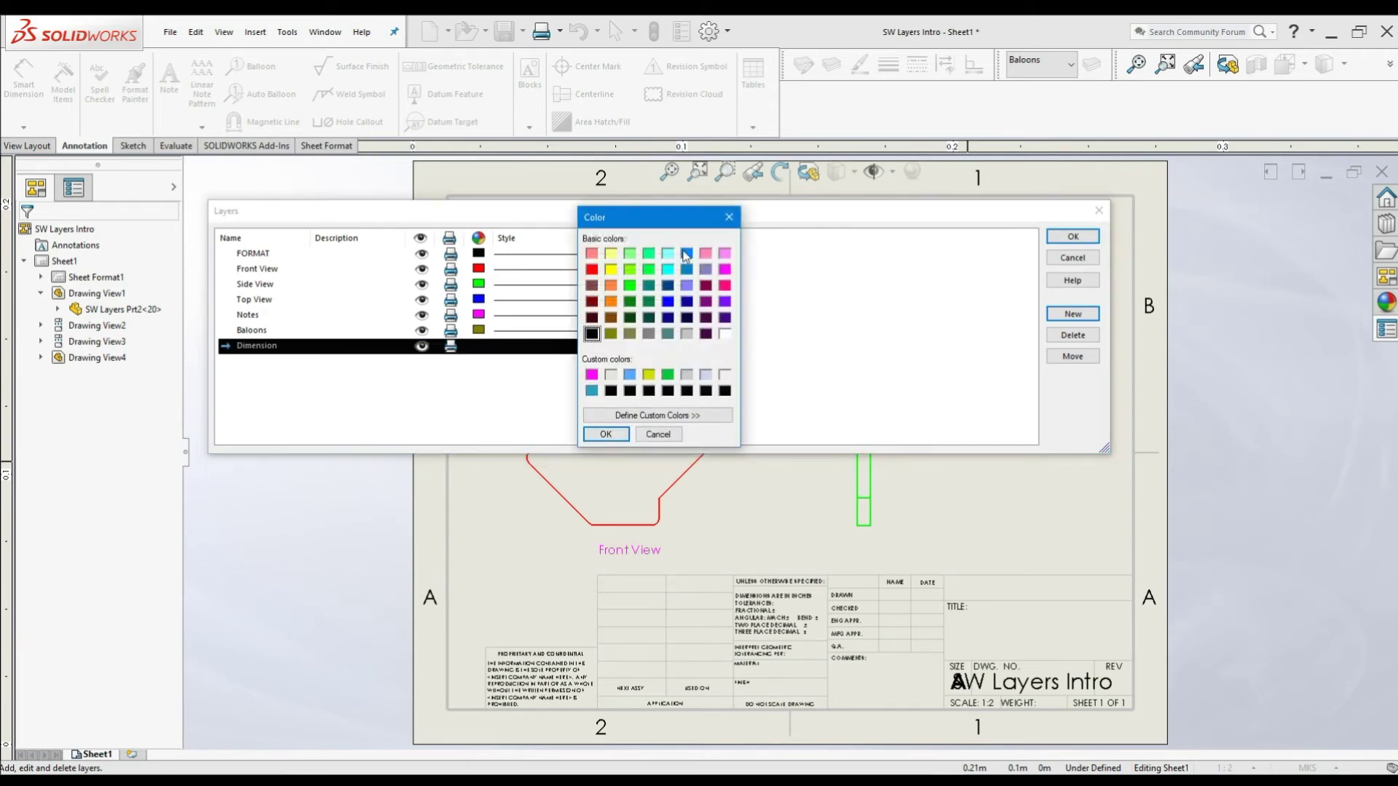
left_click(706, 253)
left_click(605, 434)
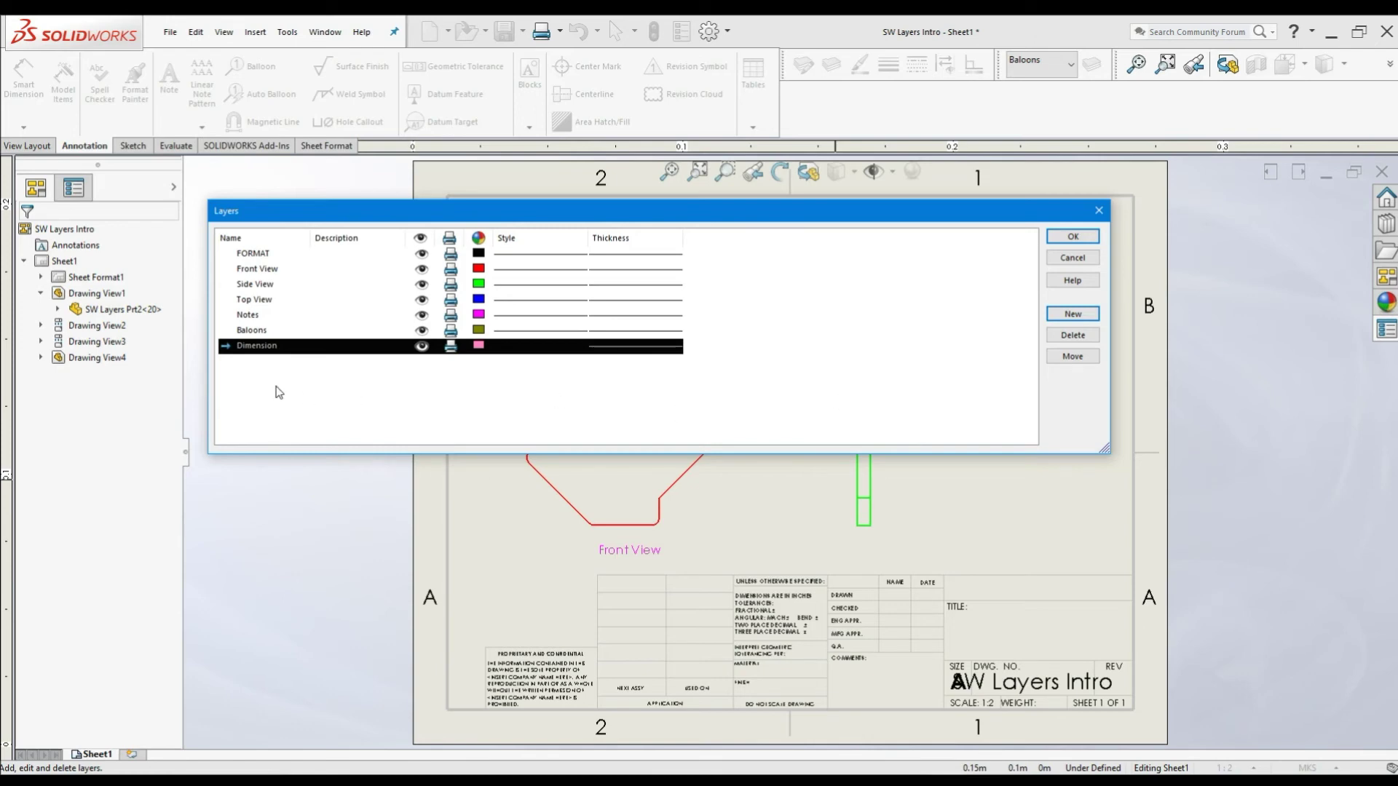
Try the Baloons and Notes layers as the active layer, ending with Dimension as the active one.
left_click(225, 334)
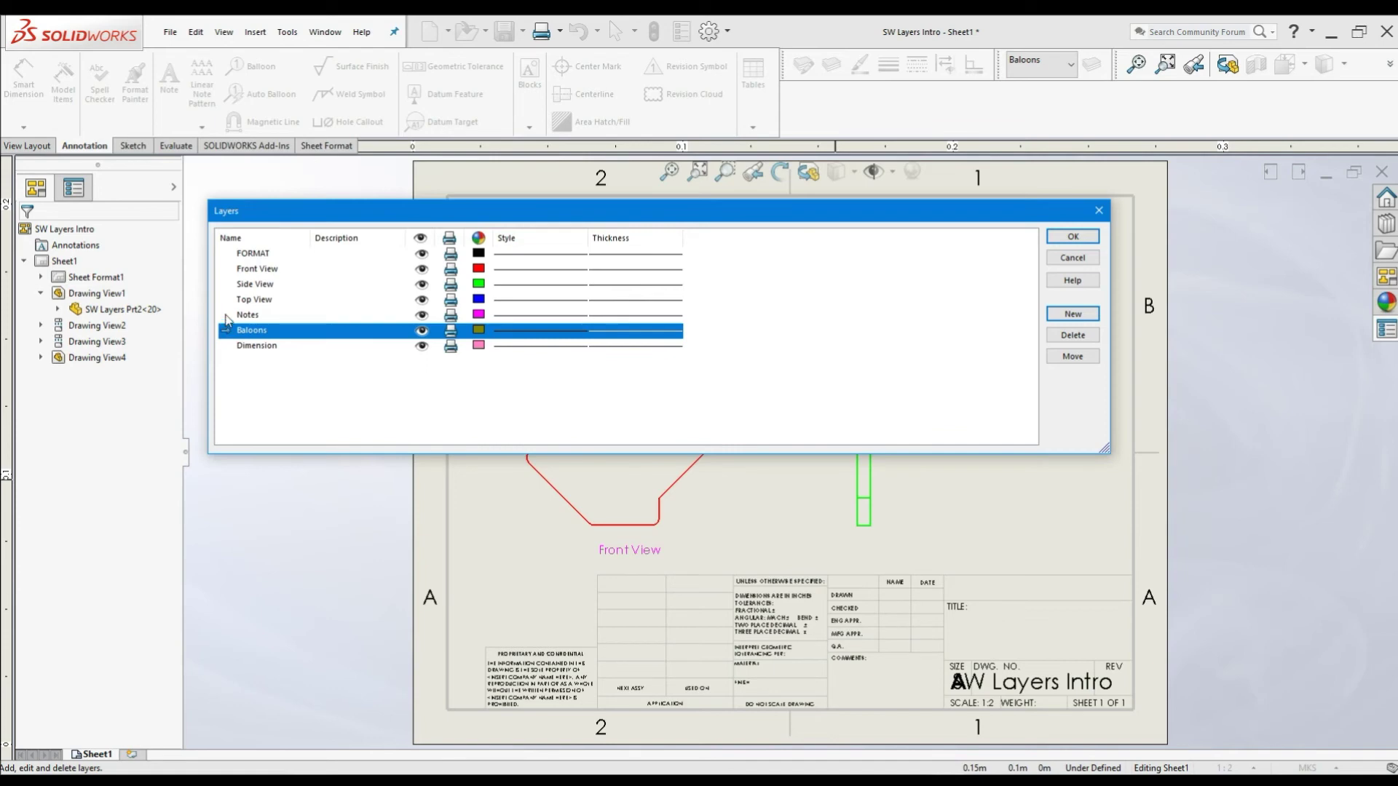
left_click(227, 316)
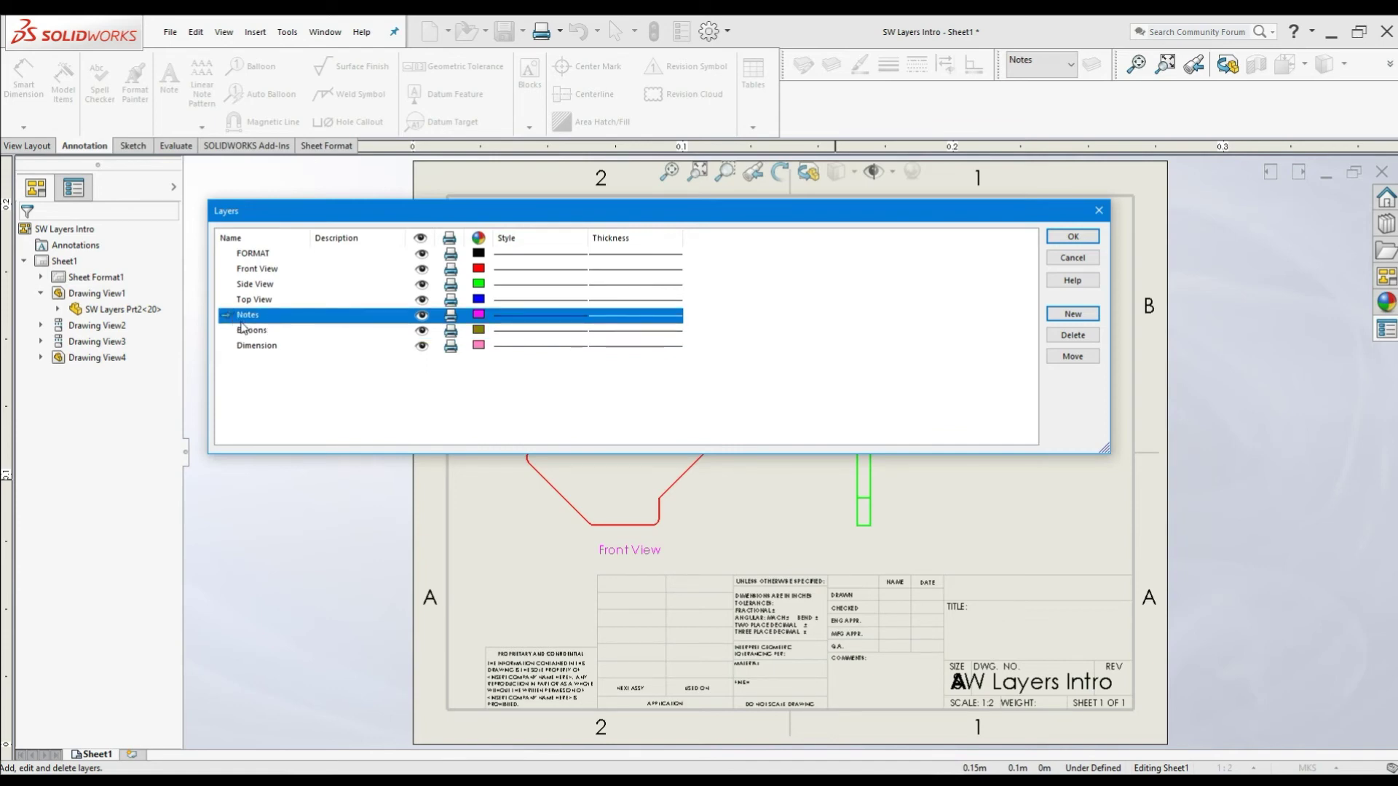
left_click(226, 346)
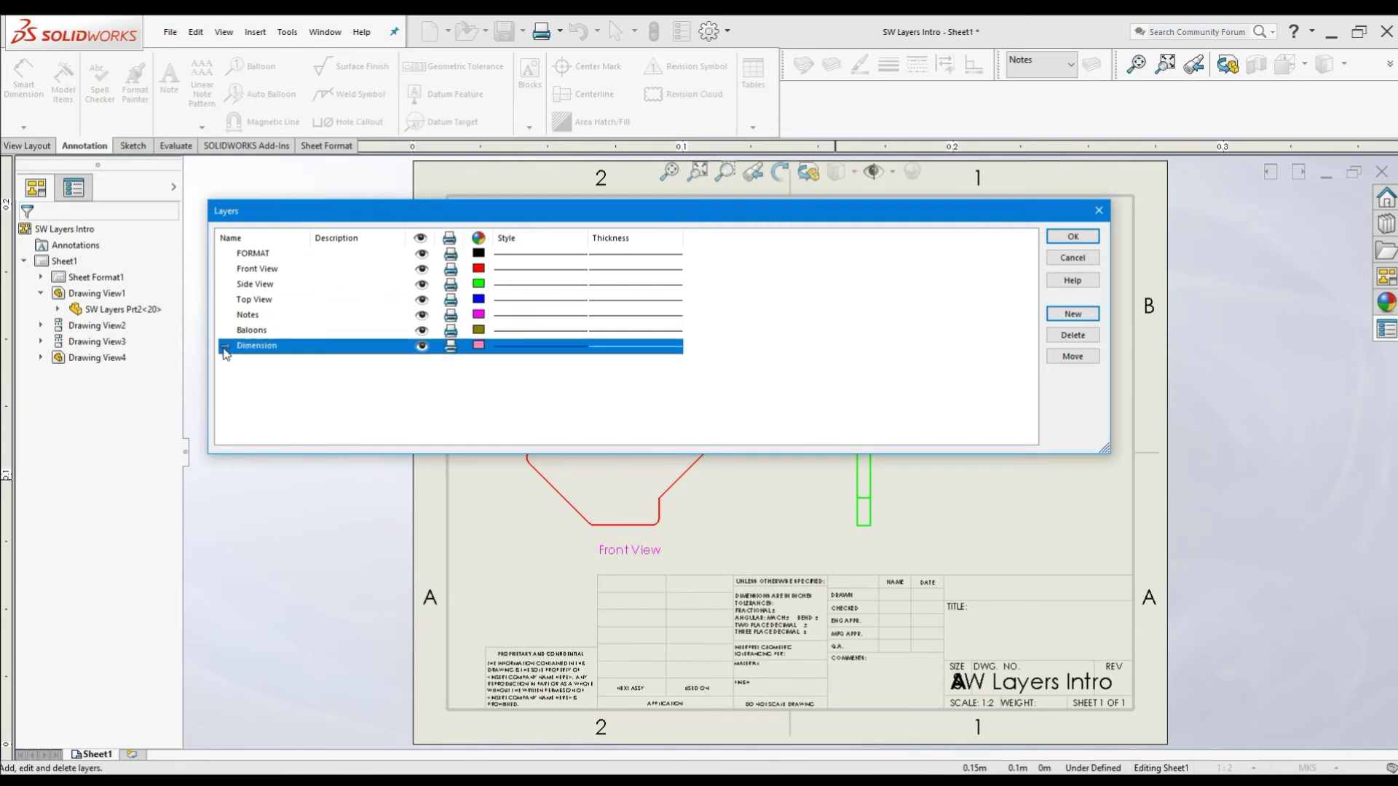
left_click(1072, 237)
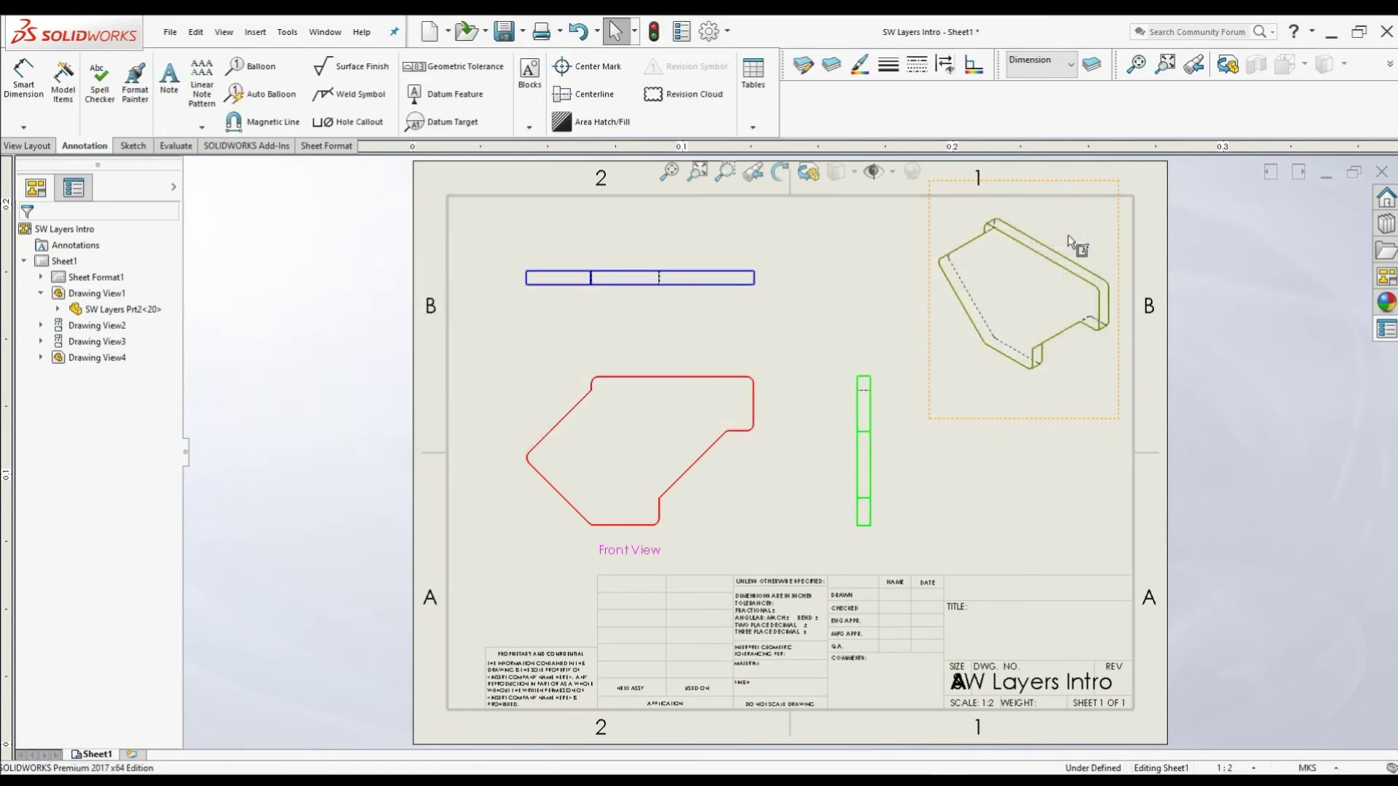
Dimension the top view's overall horizontal length between its two end edges, placing the dimension above the view.
left_click(23, 81)
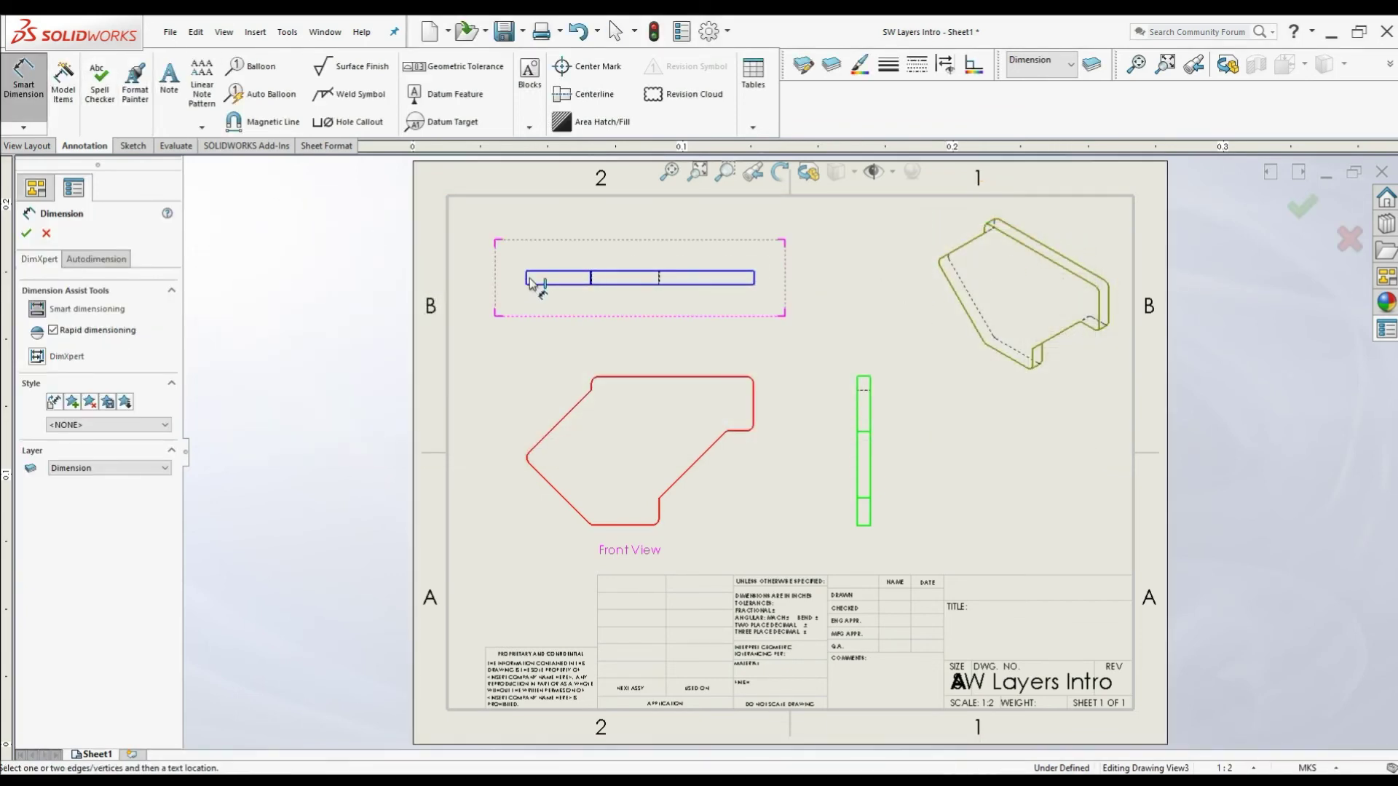
left_click(755, 280)
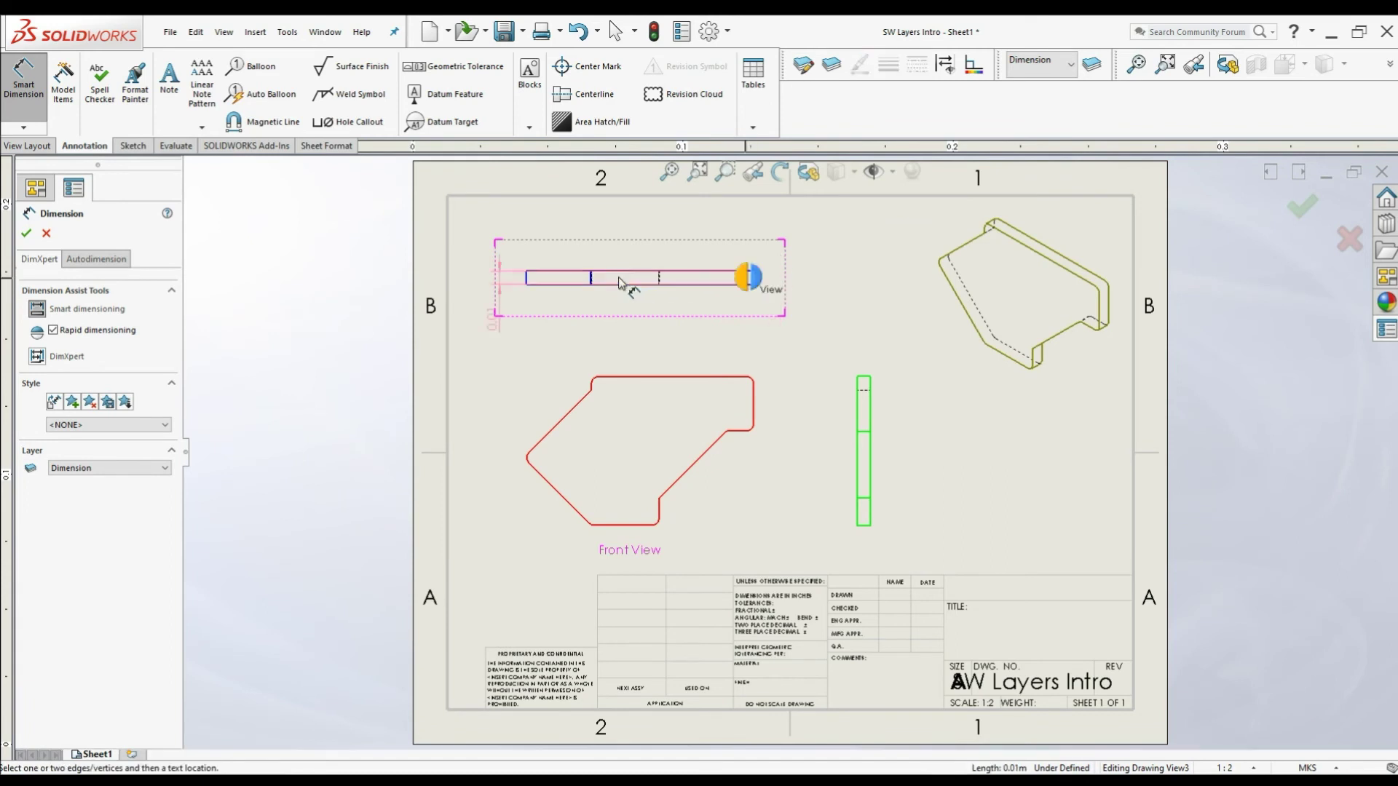
left_click(527, 280)
left_click(650, 244)
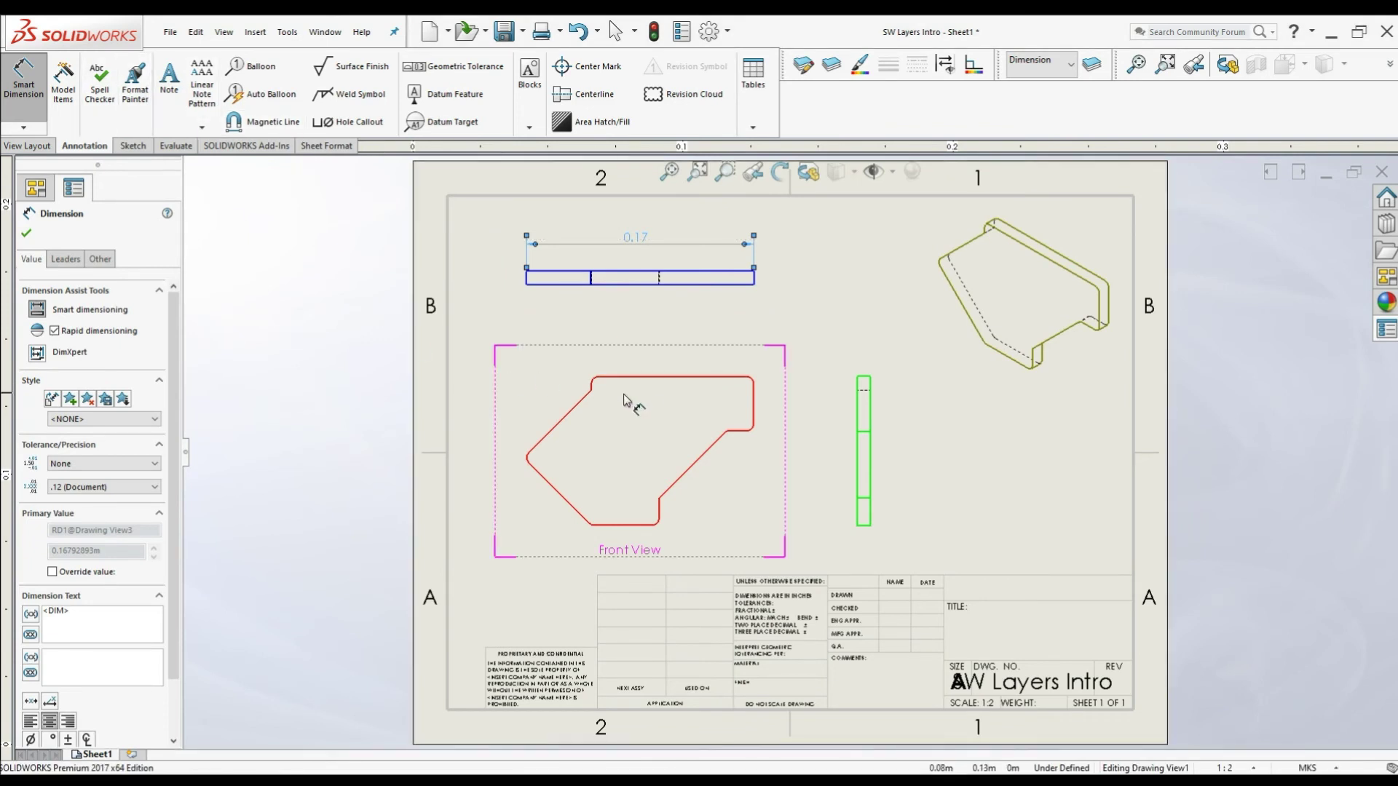
Dimension the horizontal width of the front view's upper section, placing the dimension above the view.
left_click(600, 378)
left_click(753, 402)
left_click(685, 362)
Dimension the side view's overall height, placing the dimension beside the view, and end the dimensioning.
left_click(864, 378)
left_click(859, 525)
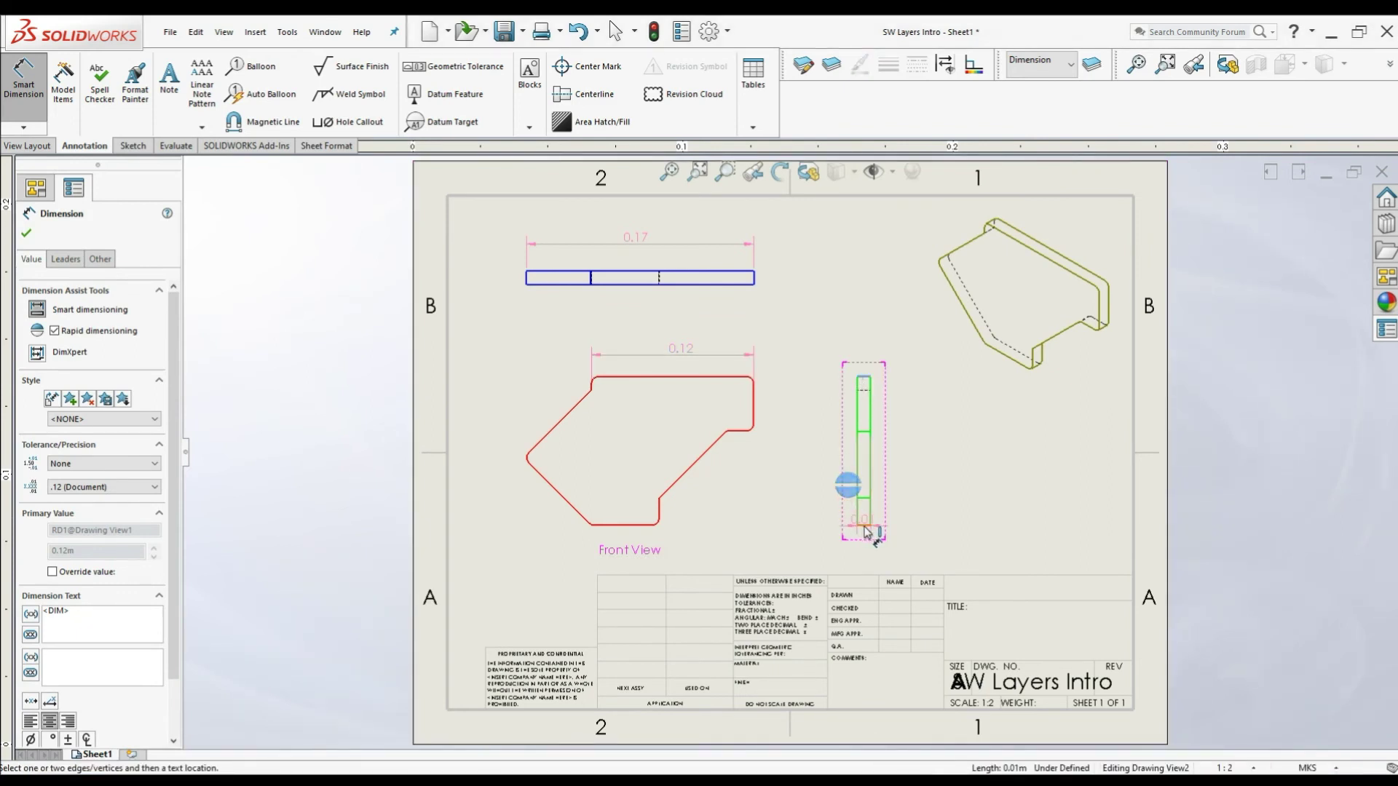
left_click(900, 461)
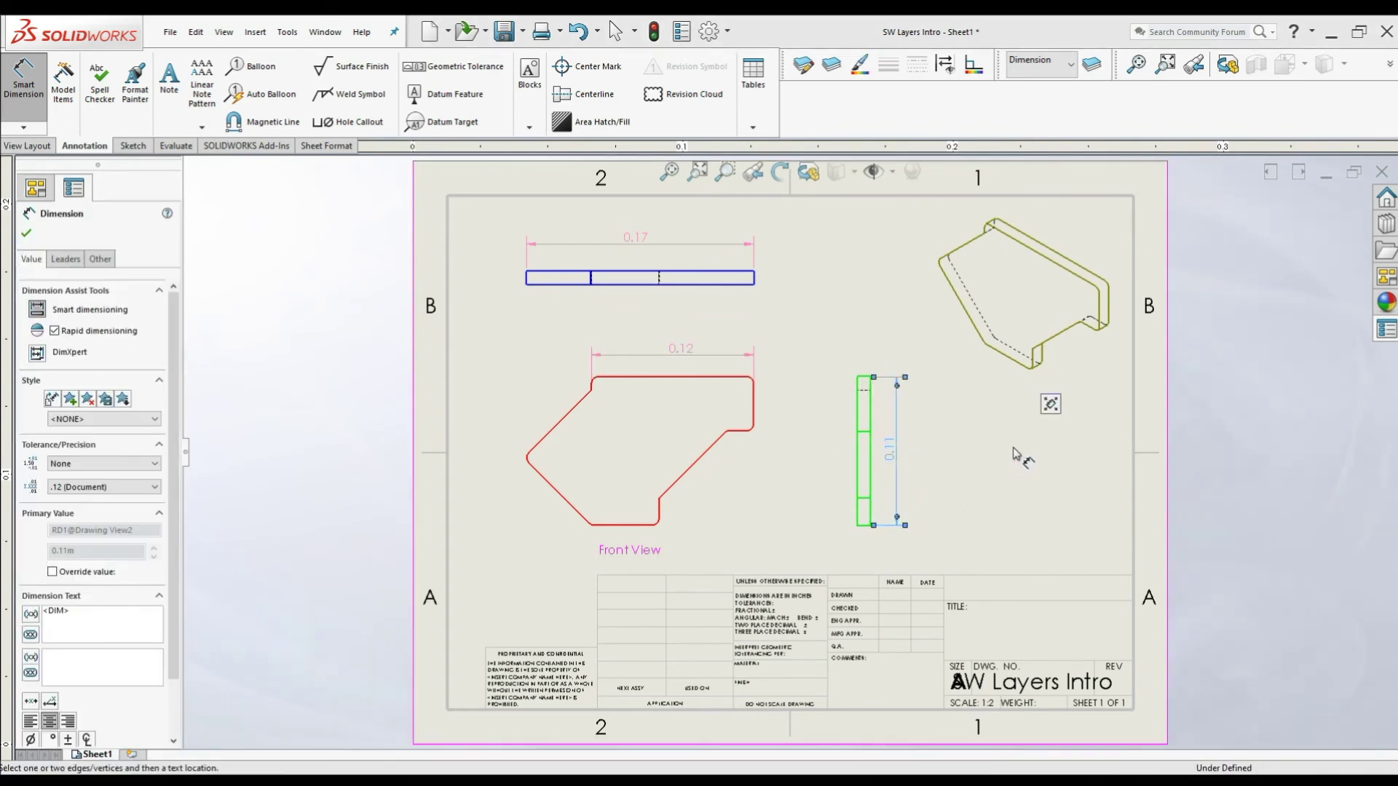
key("Escape")
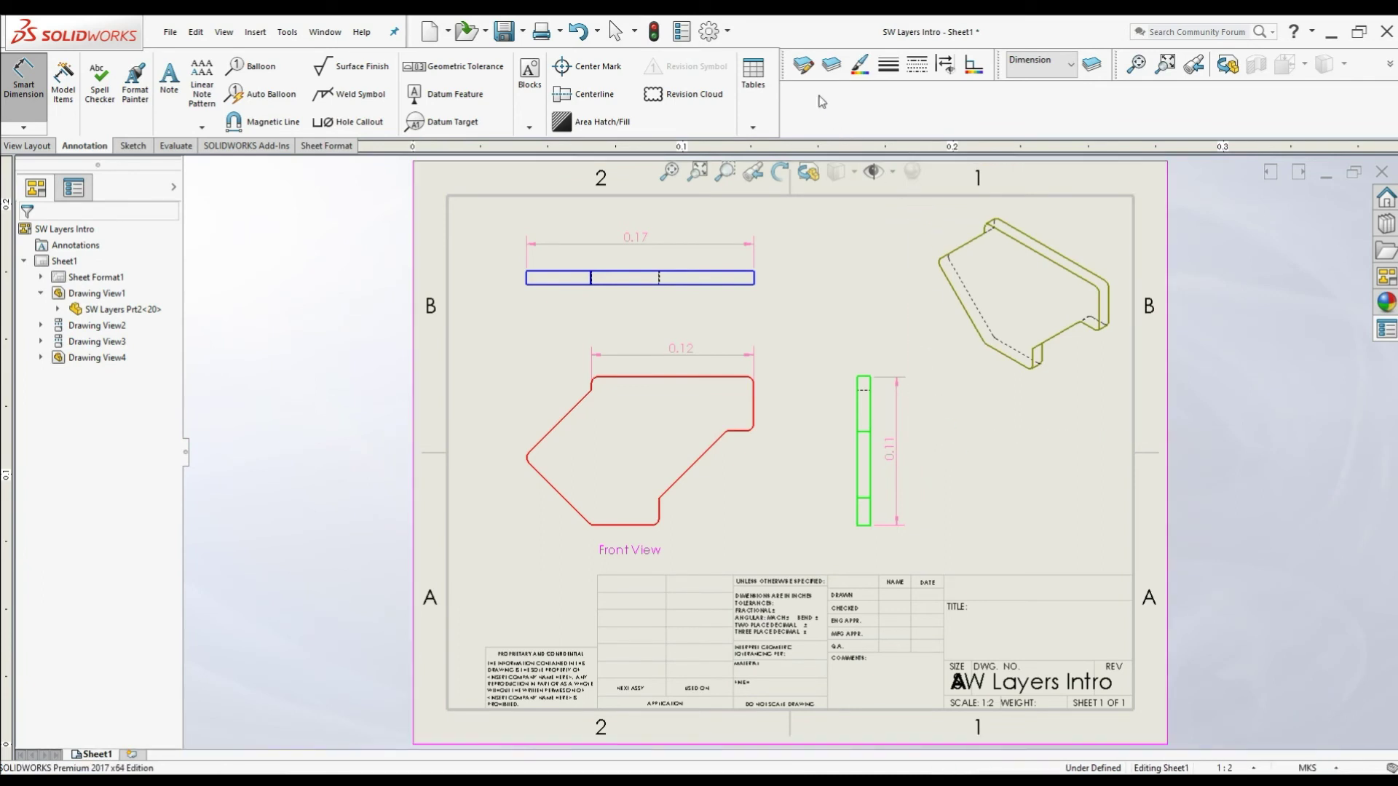
Change the Dimension layer's color to the green custom color and apply the layer changes.
left_click(831, 65)
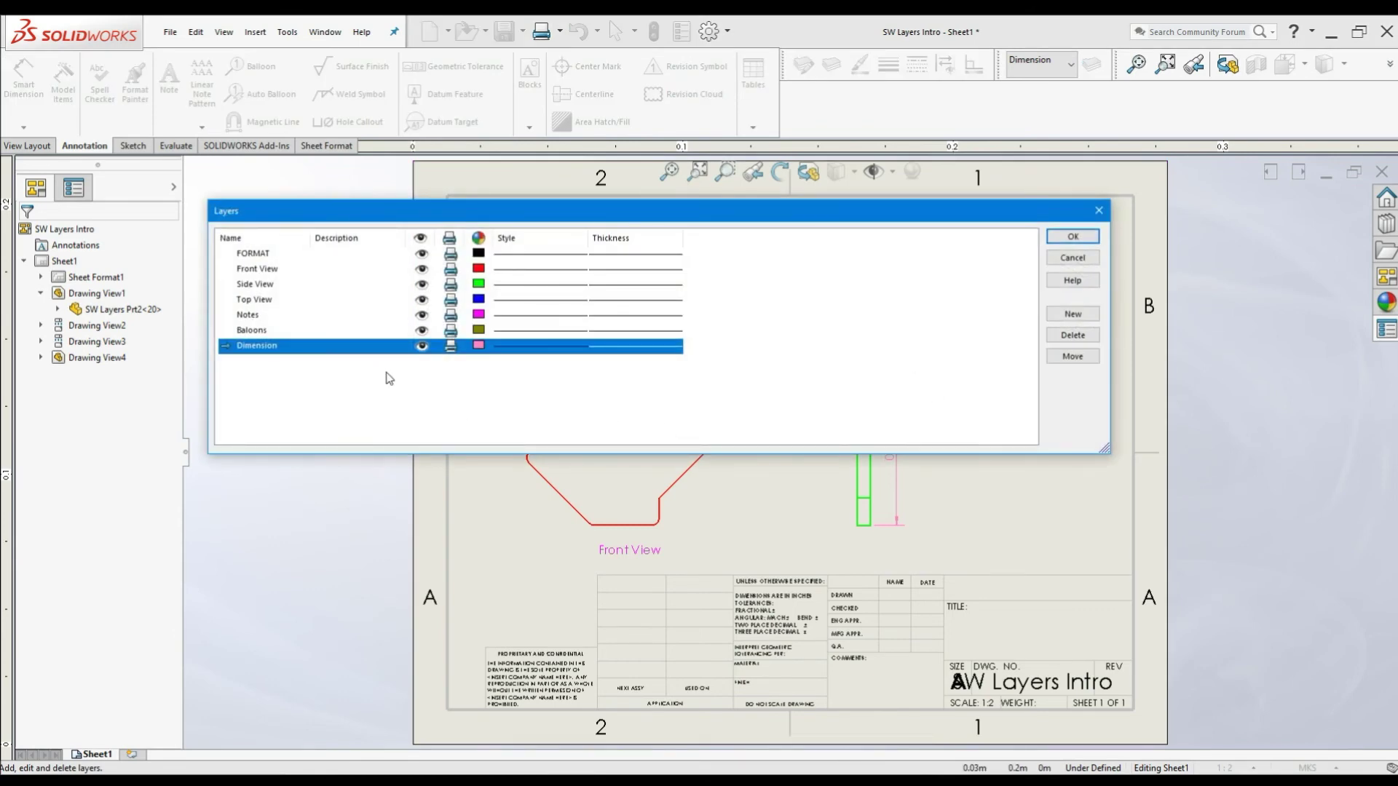
left_click(478, 346)
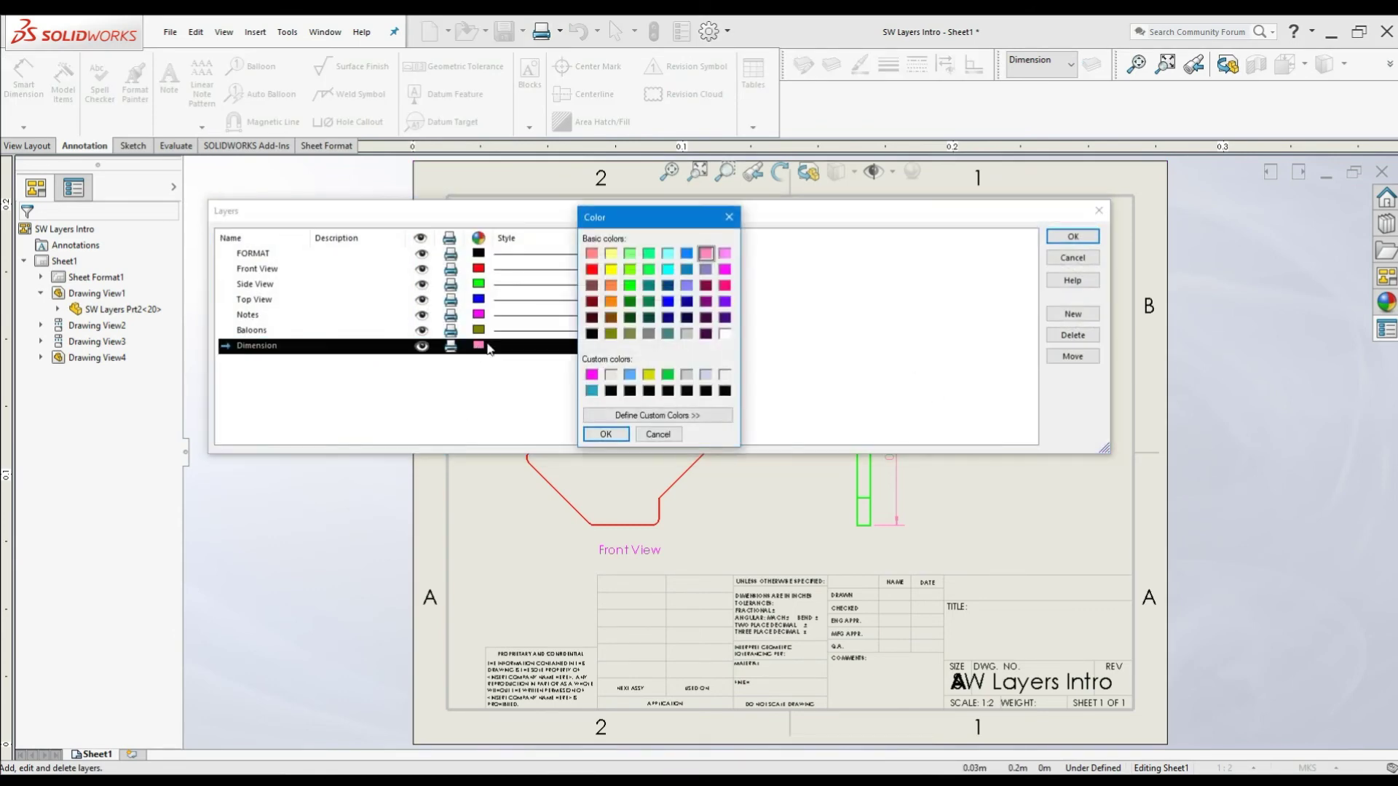
left_click(630, 288)
left_click(669, 375)
left_click(608, 434)
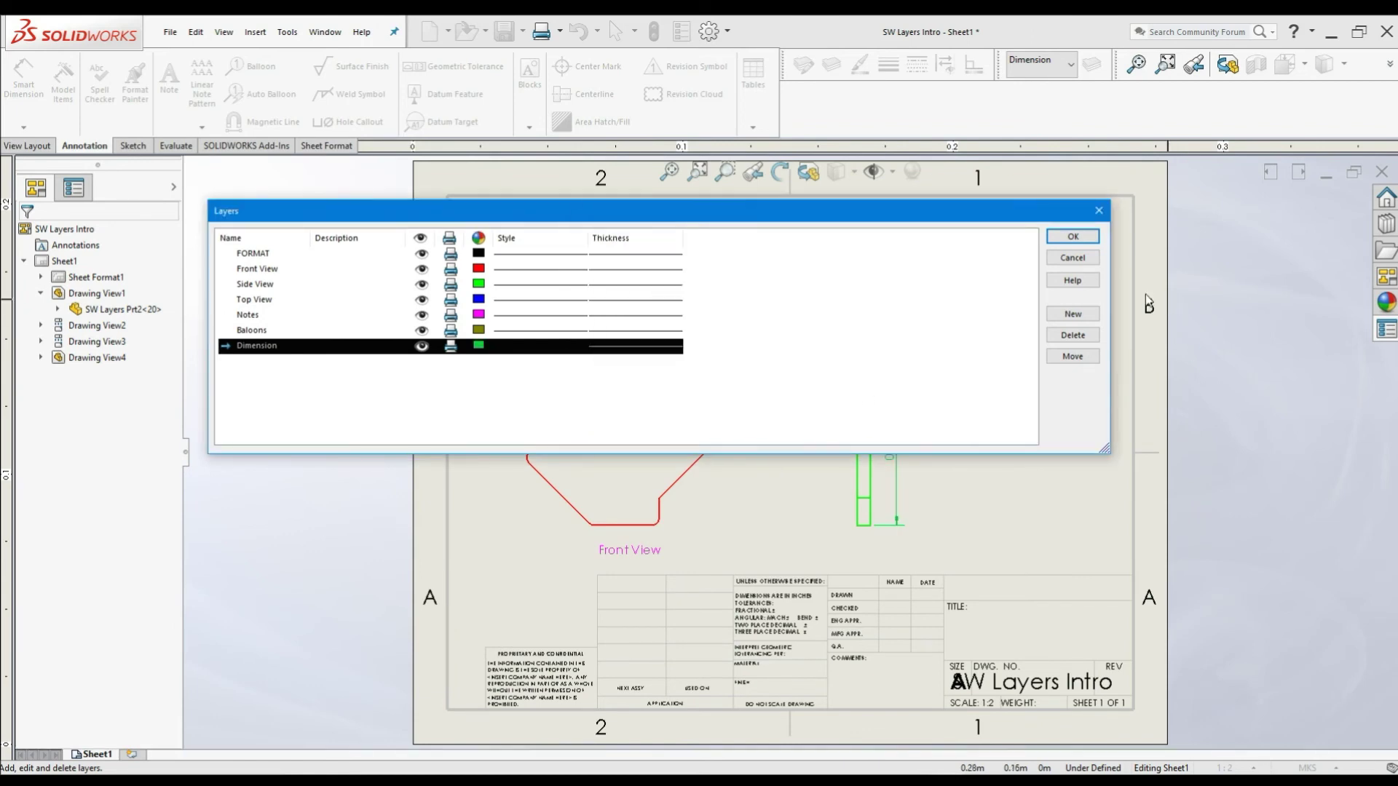
key("Return")
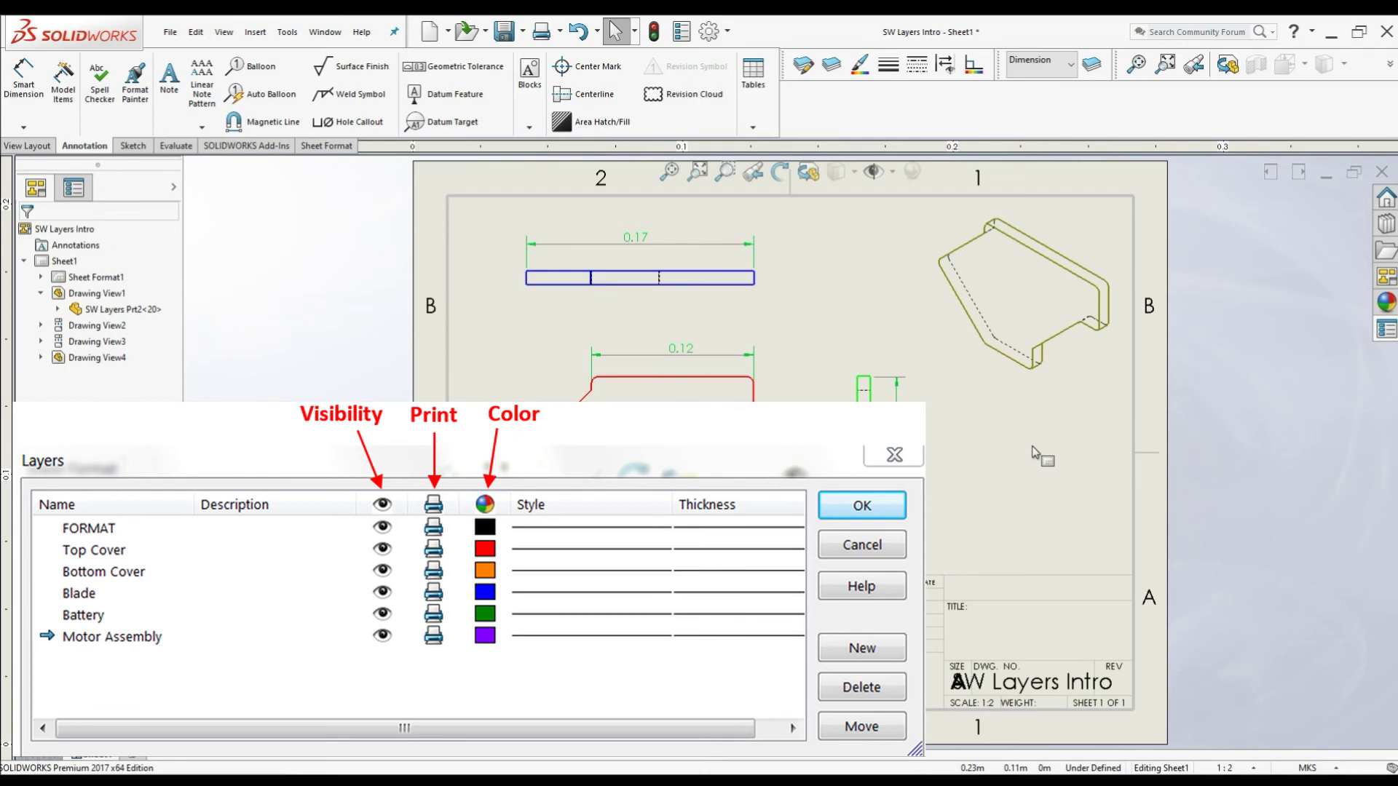
Turn off the visibility of the Dimension and Notes layers and apply the layer changes.
left_click(834, 69)
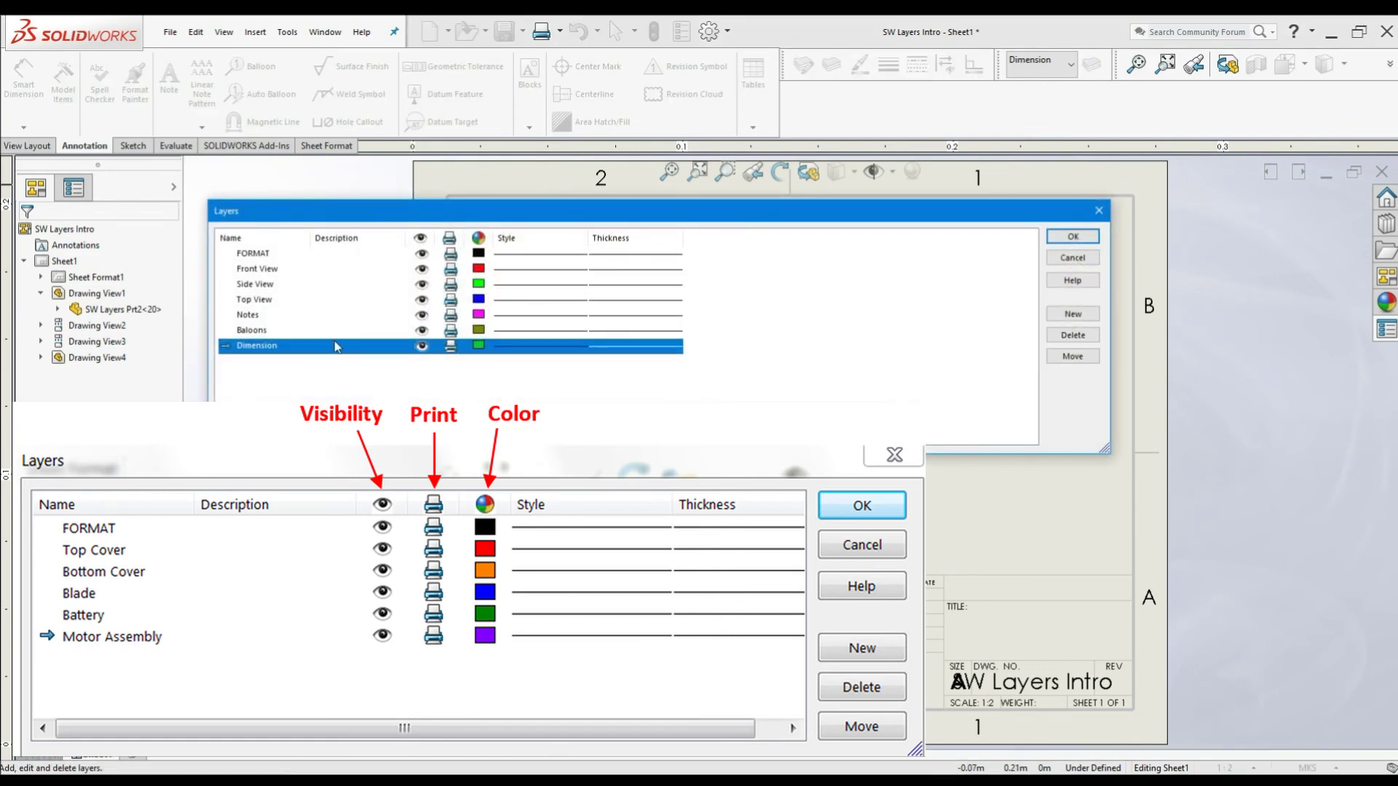
left_click(421, 346)
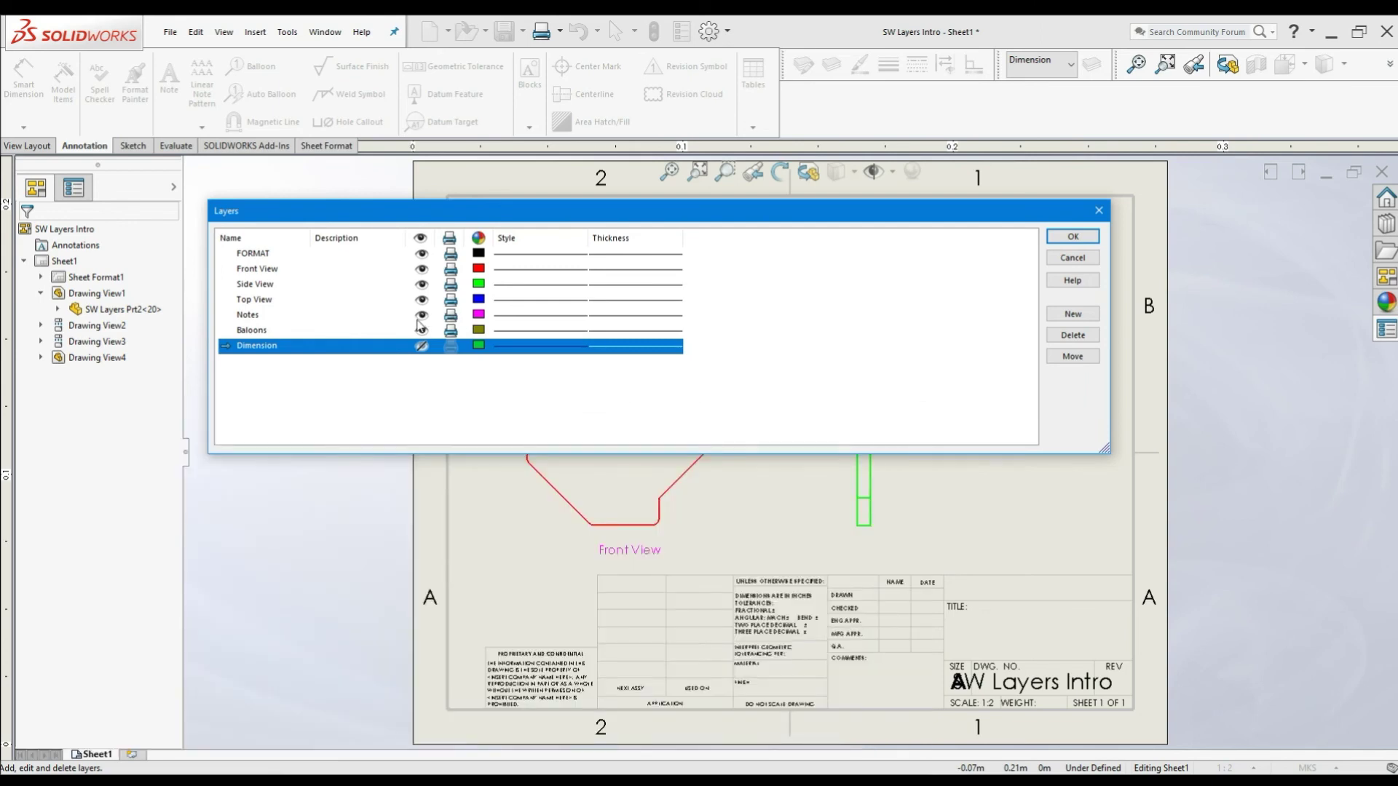
left_click(421, 317)
left_click(421, 316)
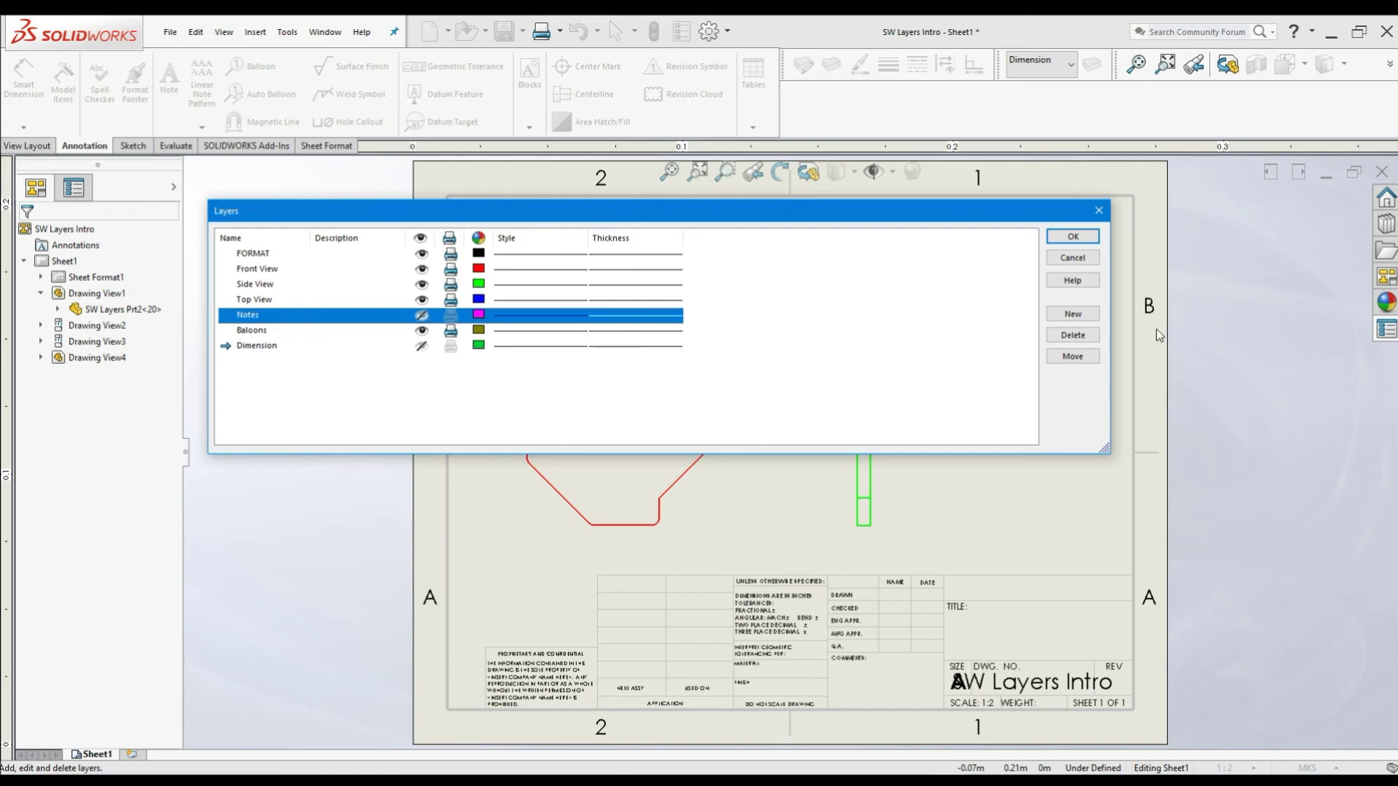
left_click(1072, 236)
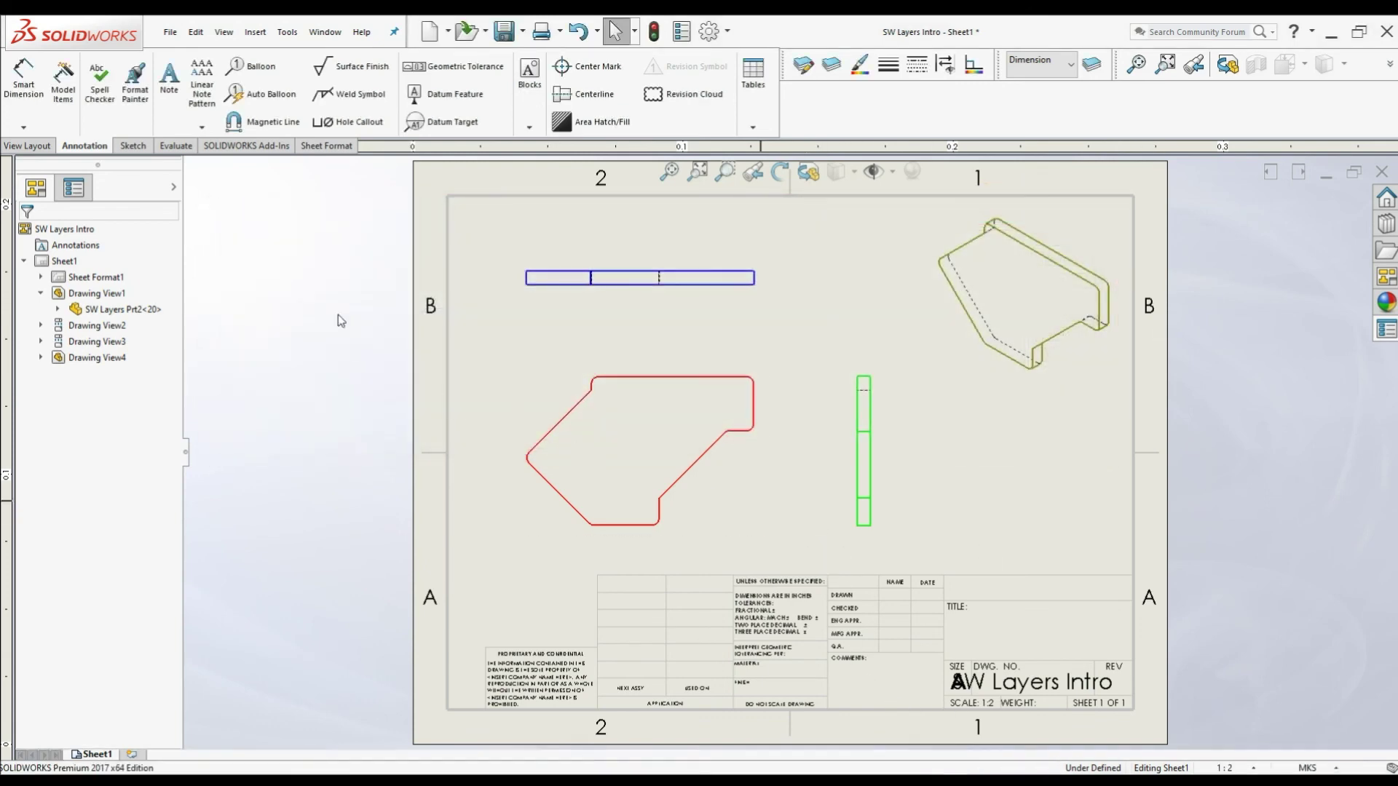